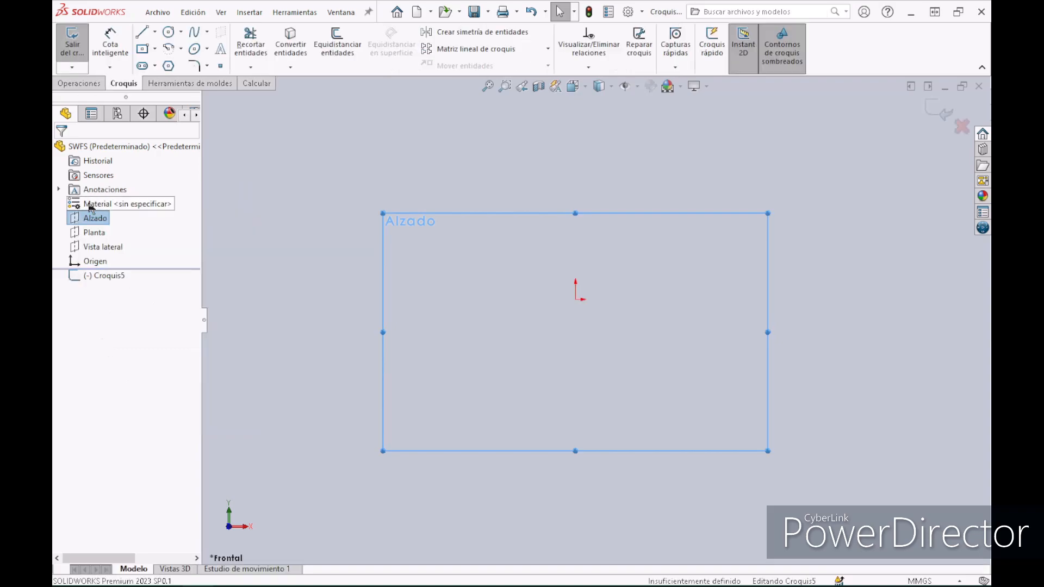
Sketch a centre rectangle about 50 mm high, centred on the origin of the Alzado plane
left_click(156, 50)
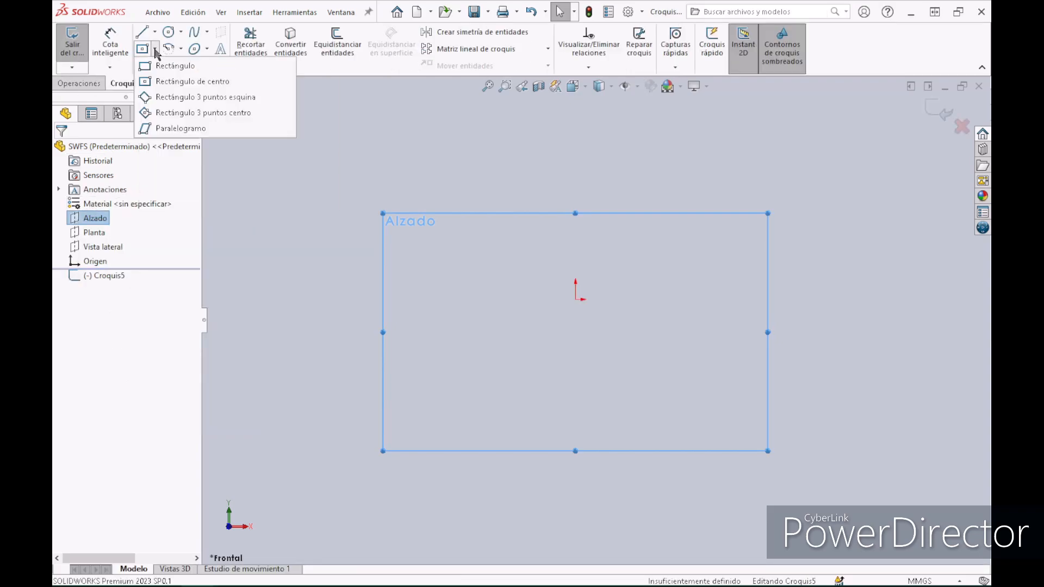
left_click(163, 83)
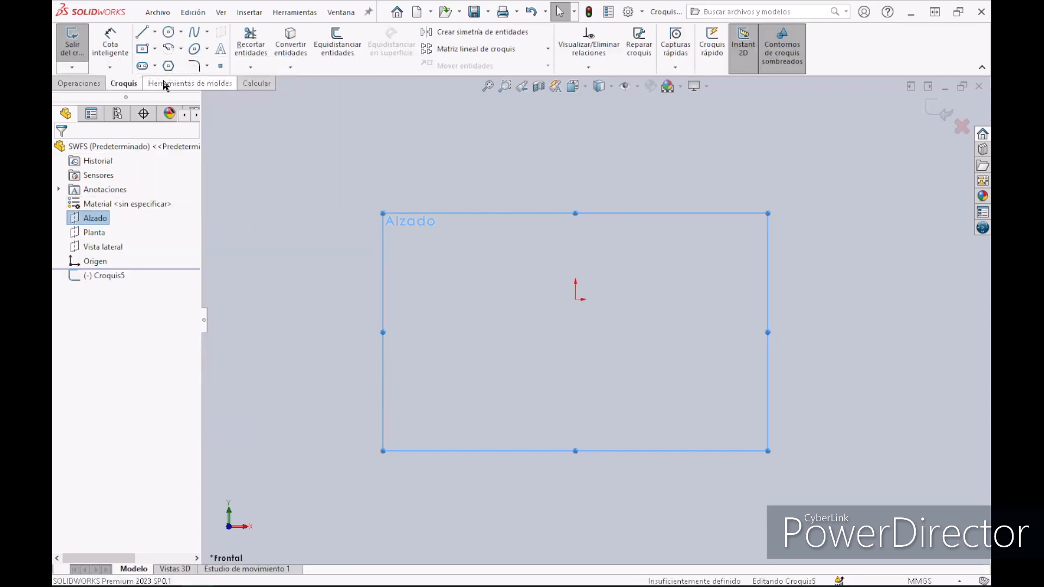
left_click(576, 299)
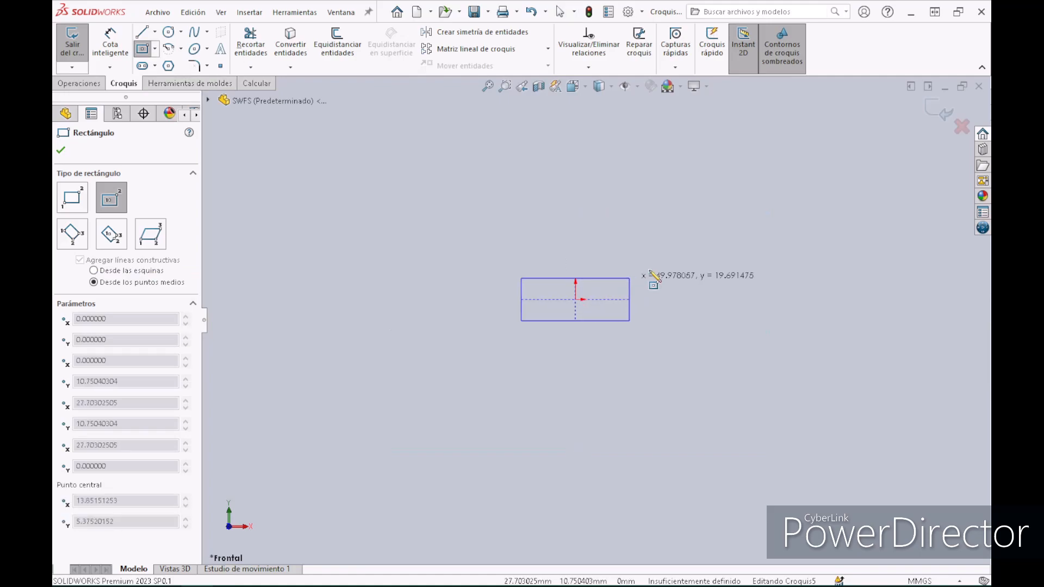
left_click(761, 247)
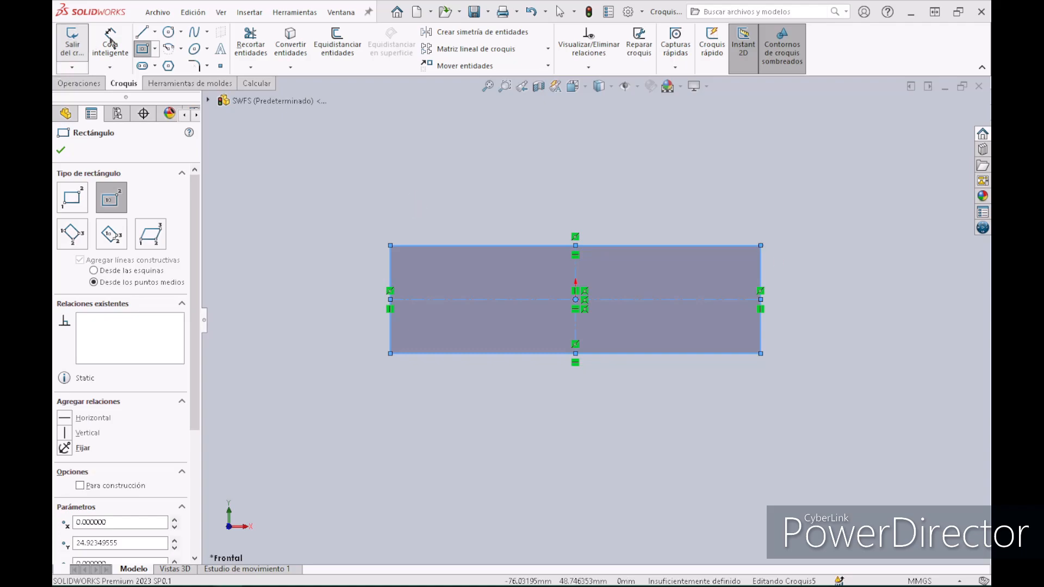
left_click(61, 150)
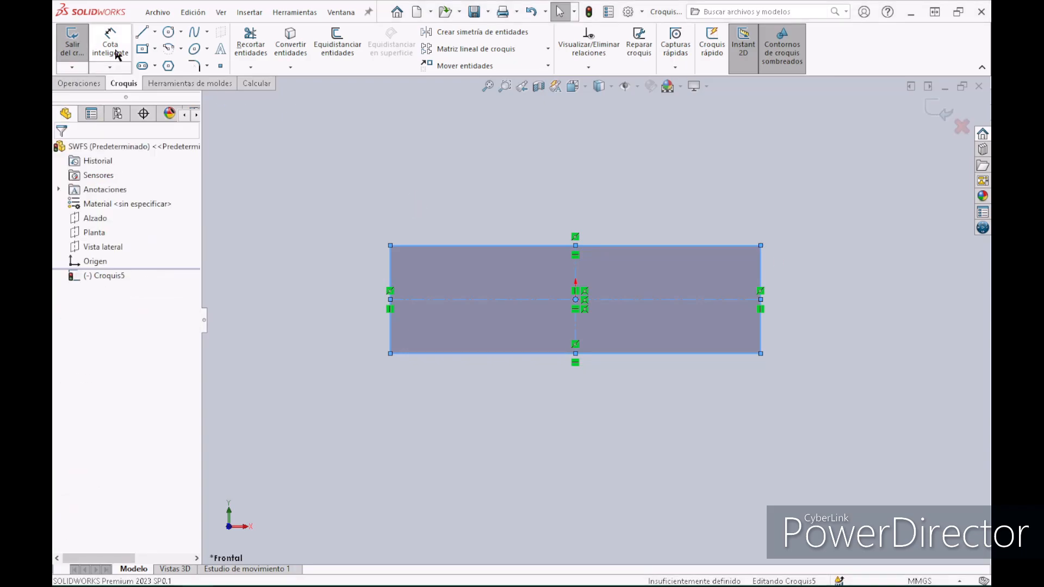
Dimension the rectangle's left vertical side and set its height to 10 mm
left_click(111, 48)
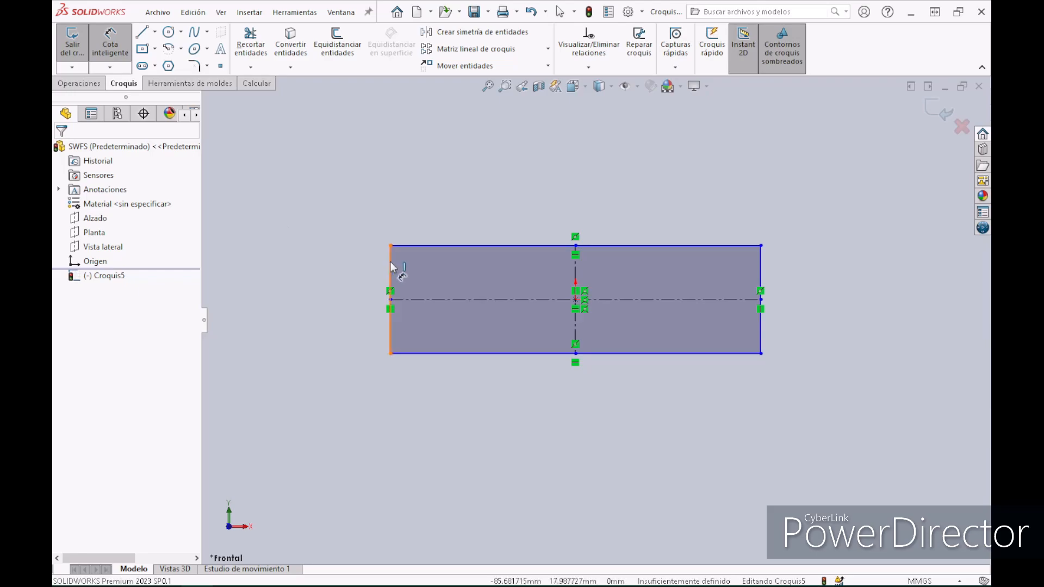
left_click(390, 267)
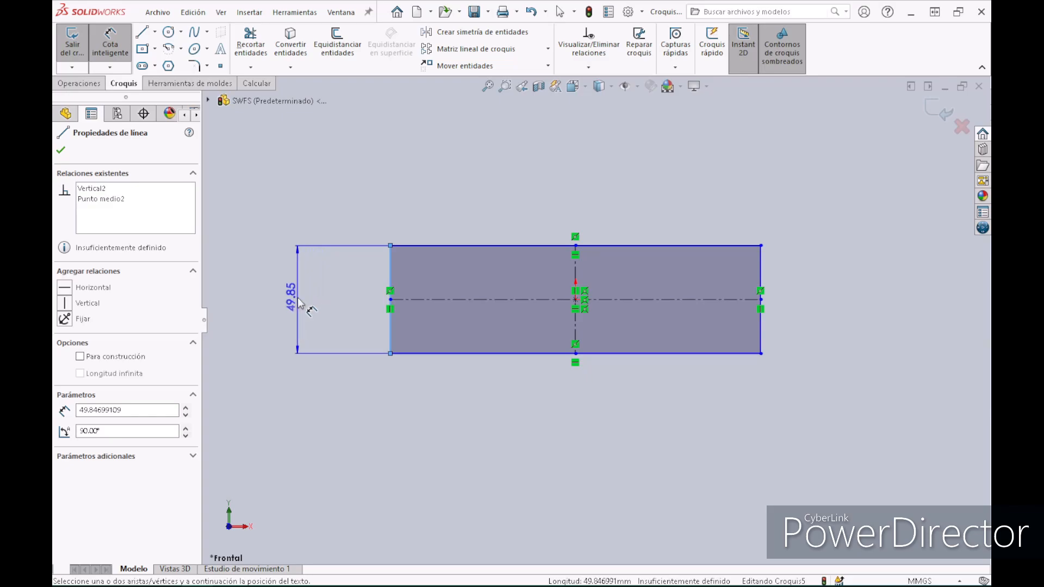
left_click(298, 301)
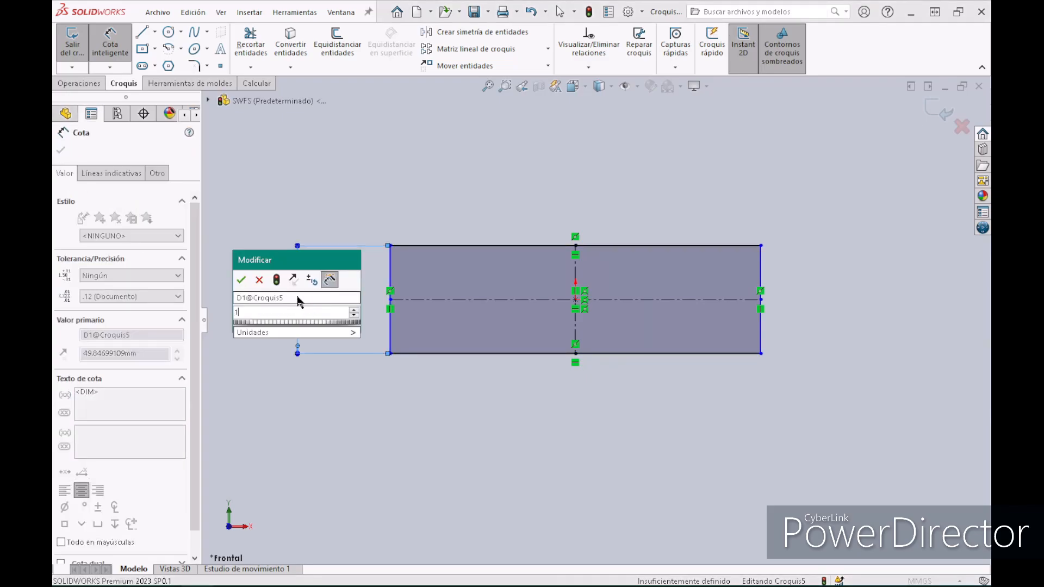
type("10")
key("Return")
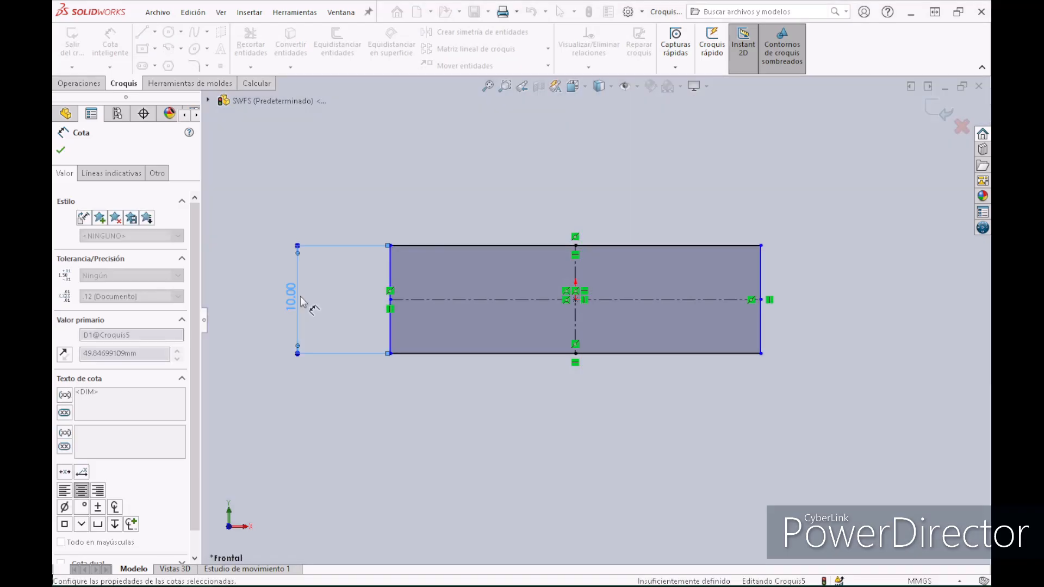
Dimension the rectangle's upper edge and set its width to 70 mm
left_click(511, 248)
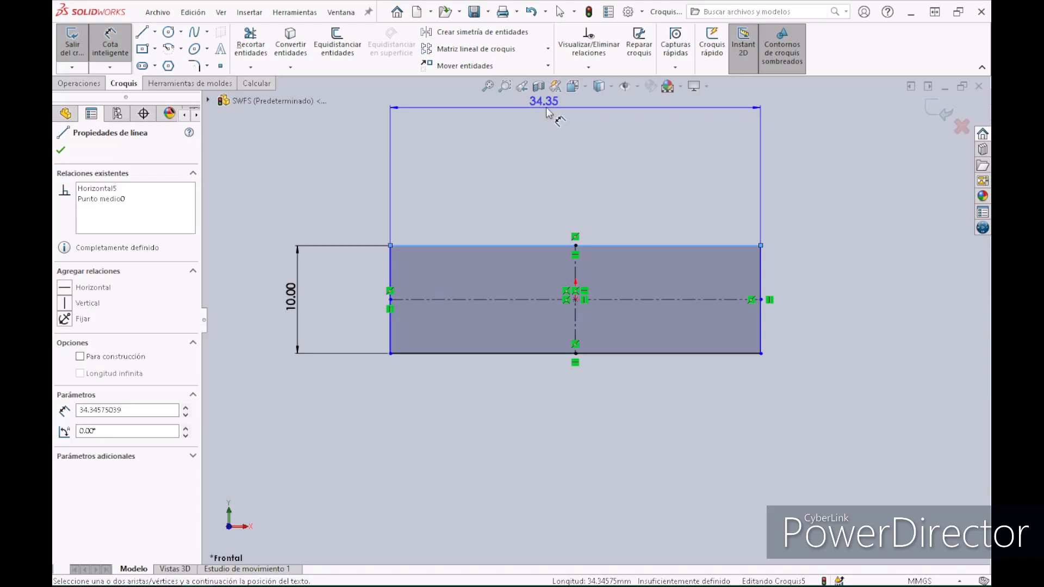
left_click(576, 107)
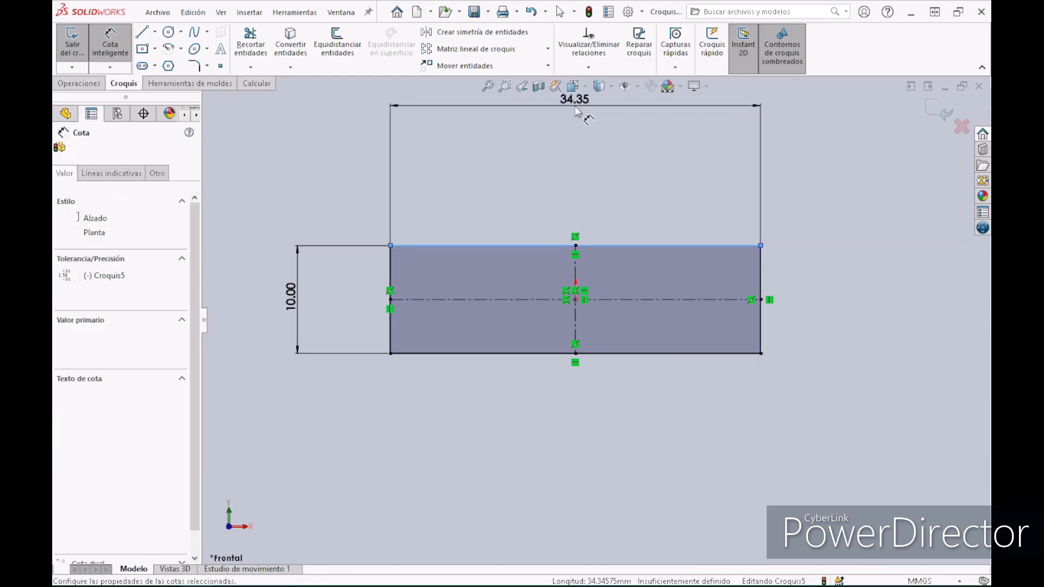
type("40")
key("Return")
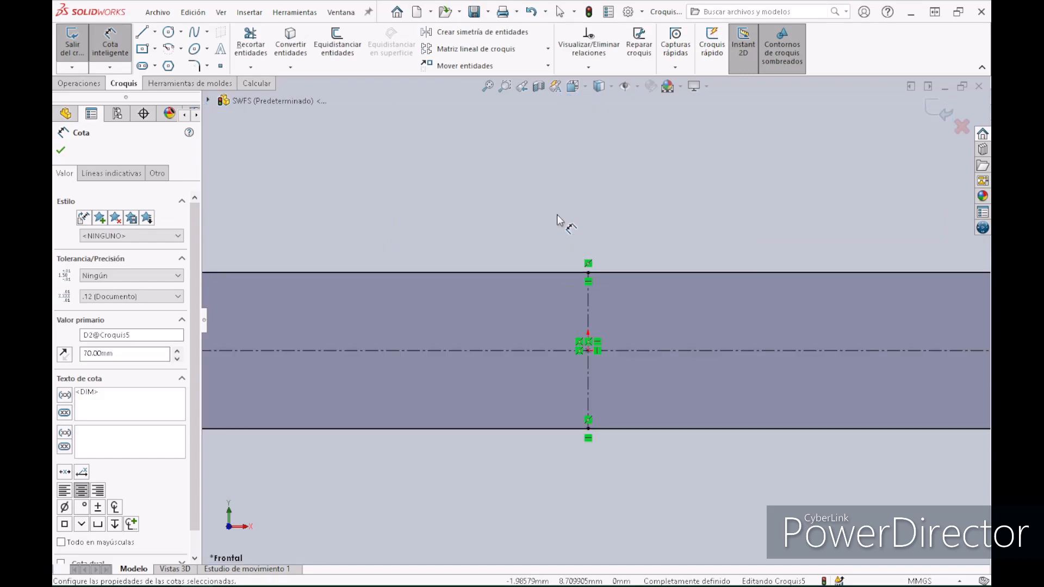
scroll(557, 213, "up", 3)
scroll(556, 213, "up", 1)
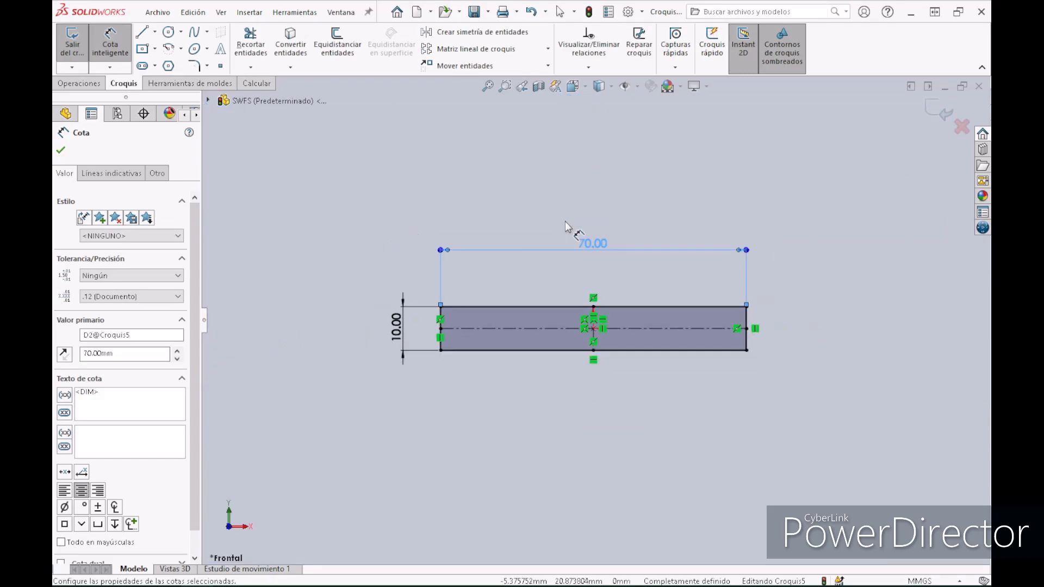
scroll(630, 280, "down", 1)
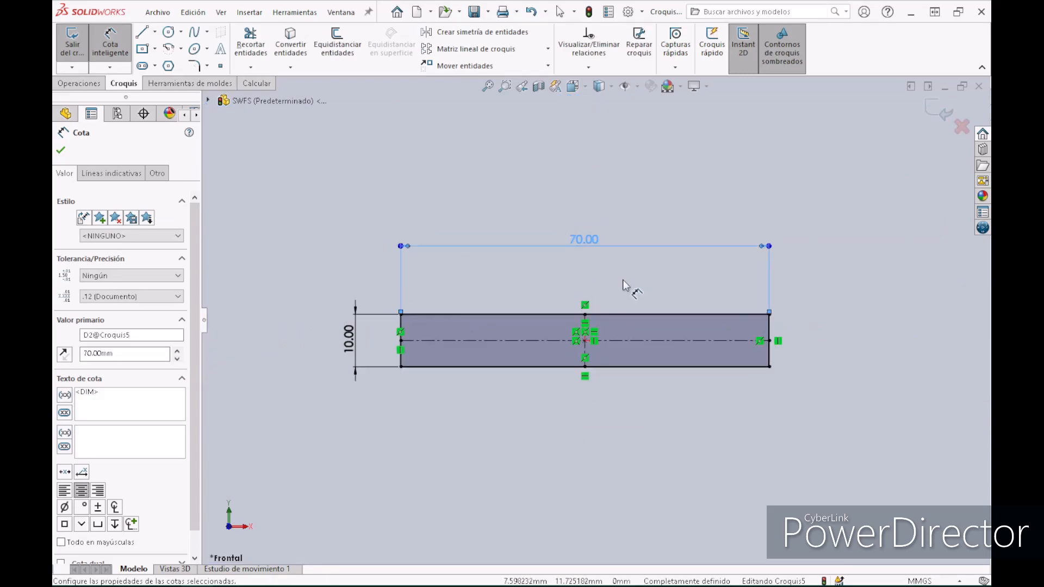
left_click(61, 151)
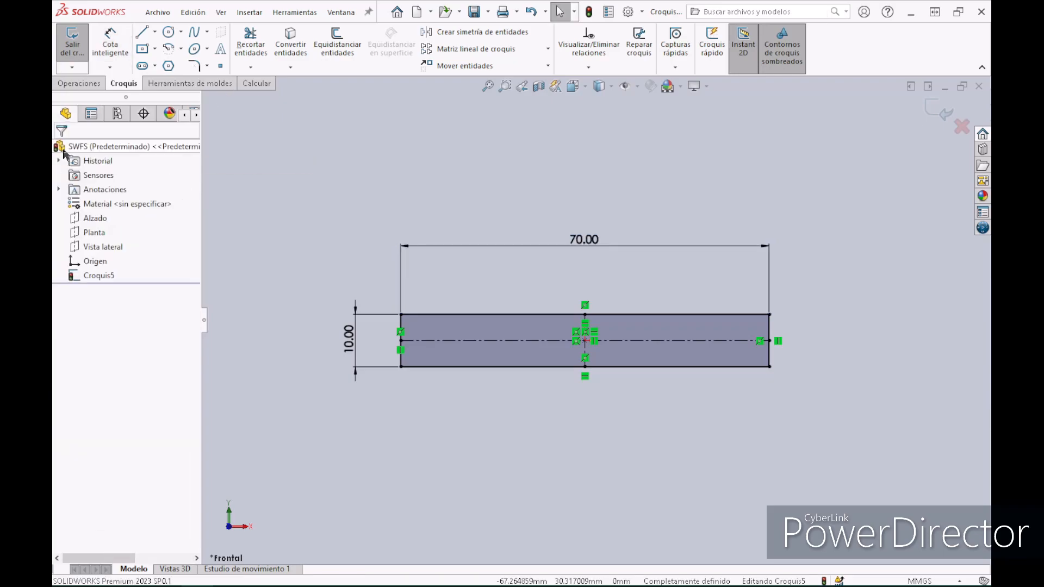
Draw connected lines from the rectangle's lower-left corner: about 14 mm down, about 31 mm right, and back up to its lower edge
left_click(143, 33)
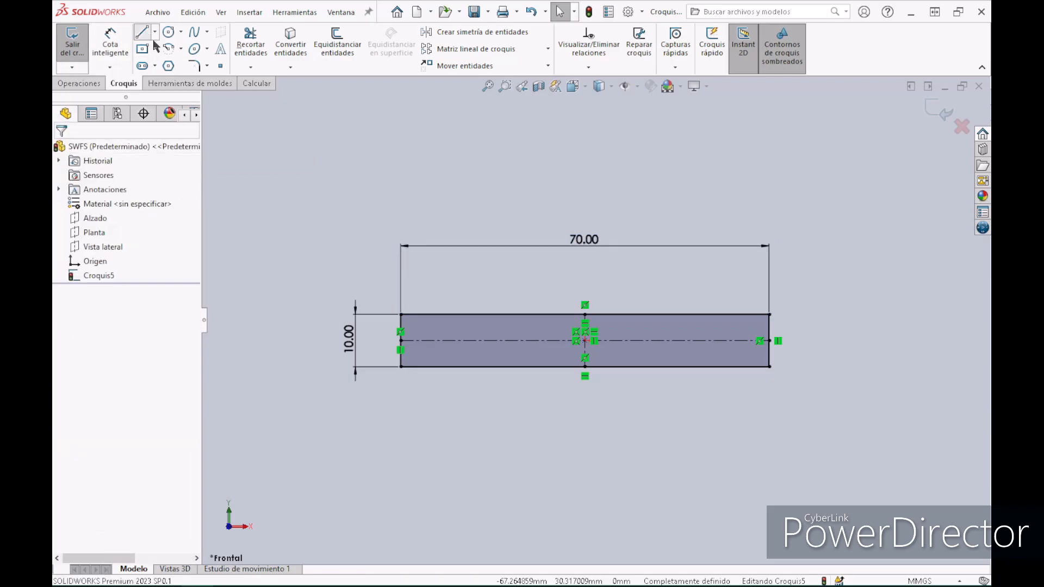
left_click(401, 367)
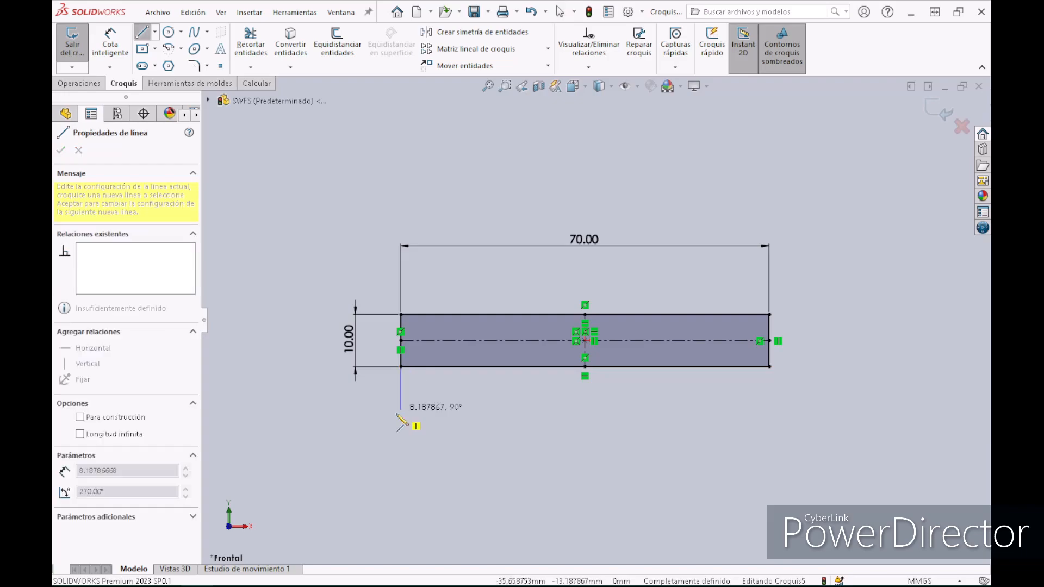
left_click(401, 438)
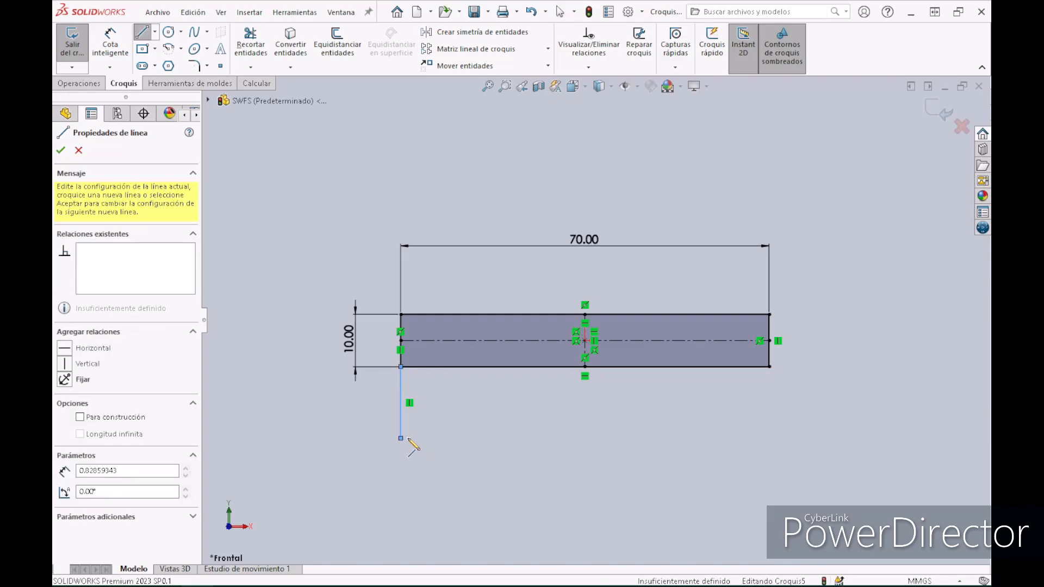
left_click(564, 439)
double_click(563, 367)
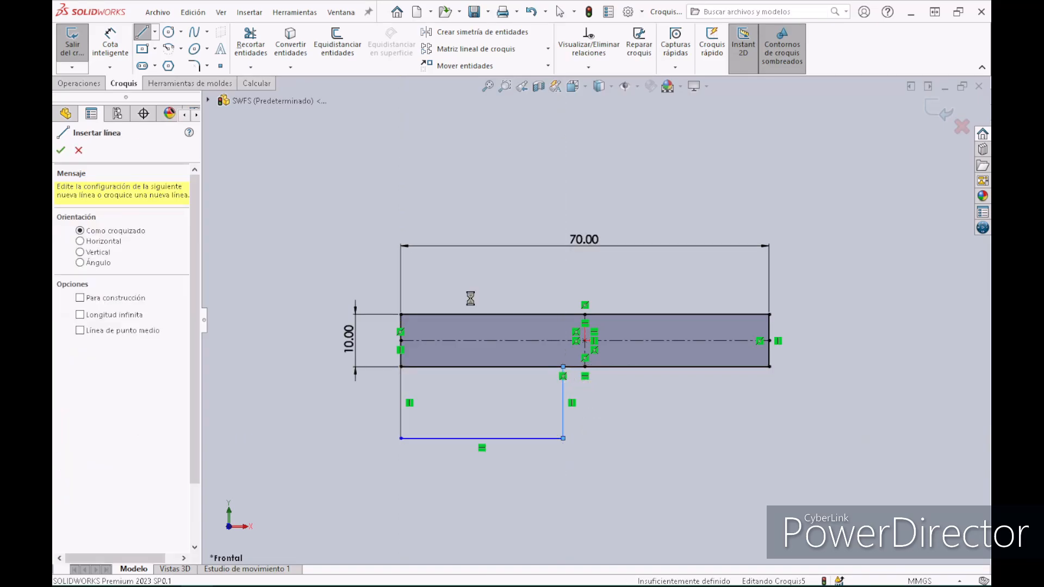
key("Escape")
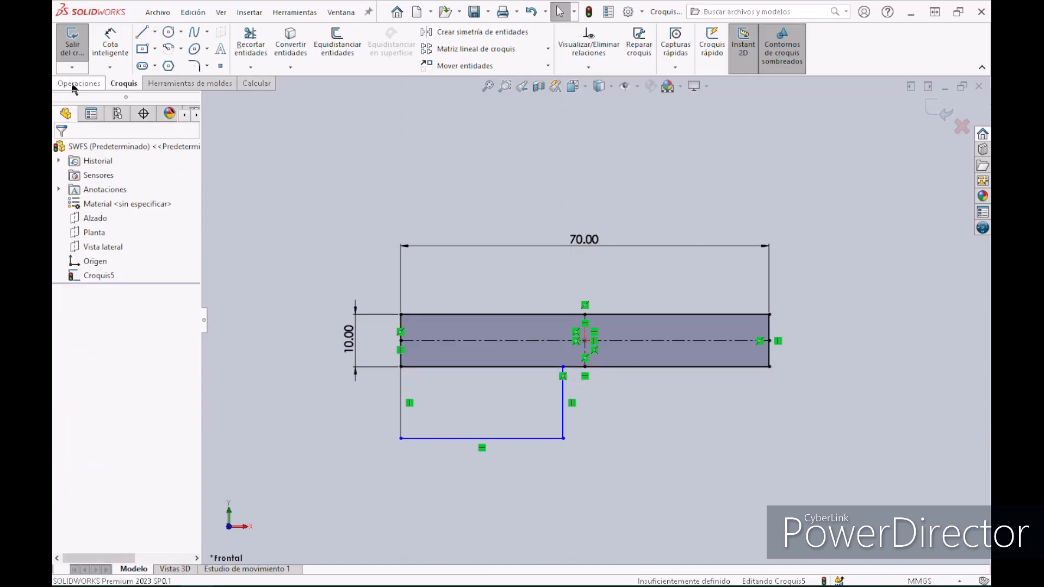
Dimension the vertical distance from the rectangle's upper edge to the lowest horizontal line as 20 mm
left_click(99, 49)
left_click(406, 315)
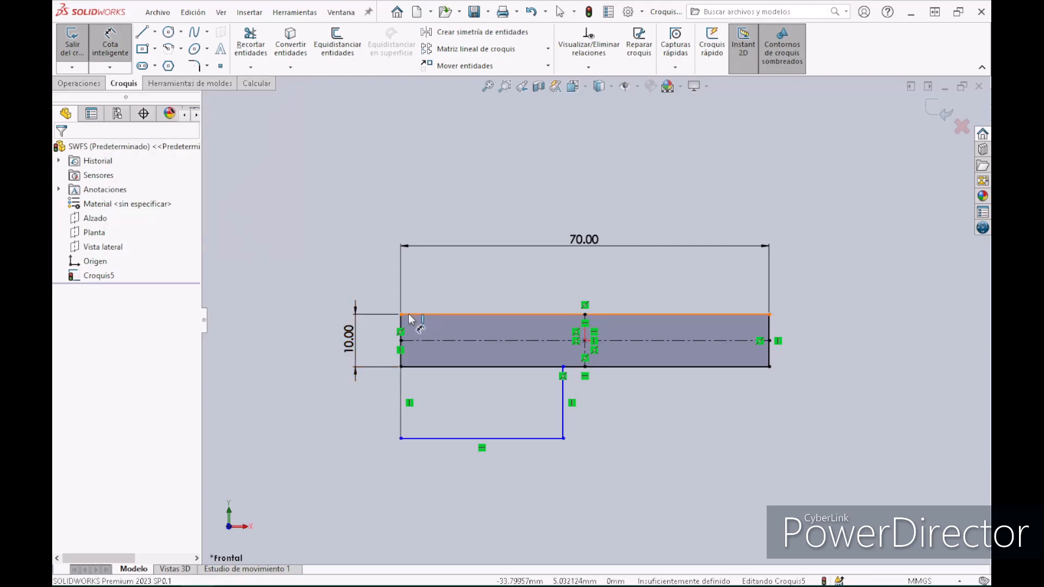
left_click(429, 438)
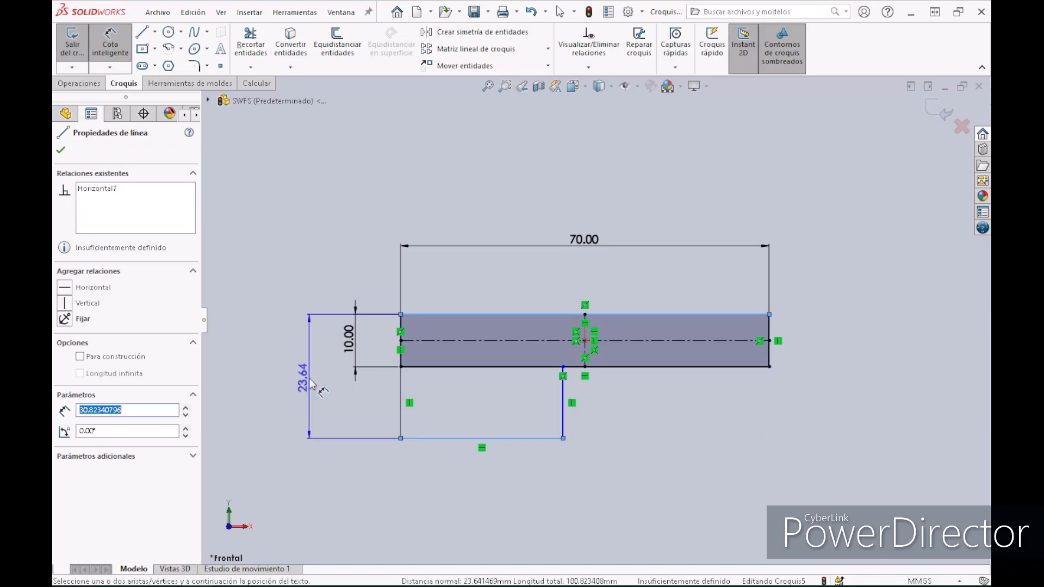
left_click(311, 384)
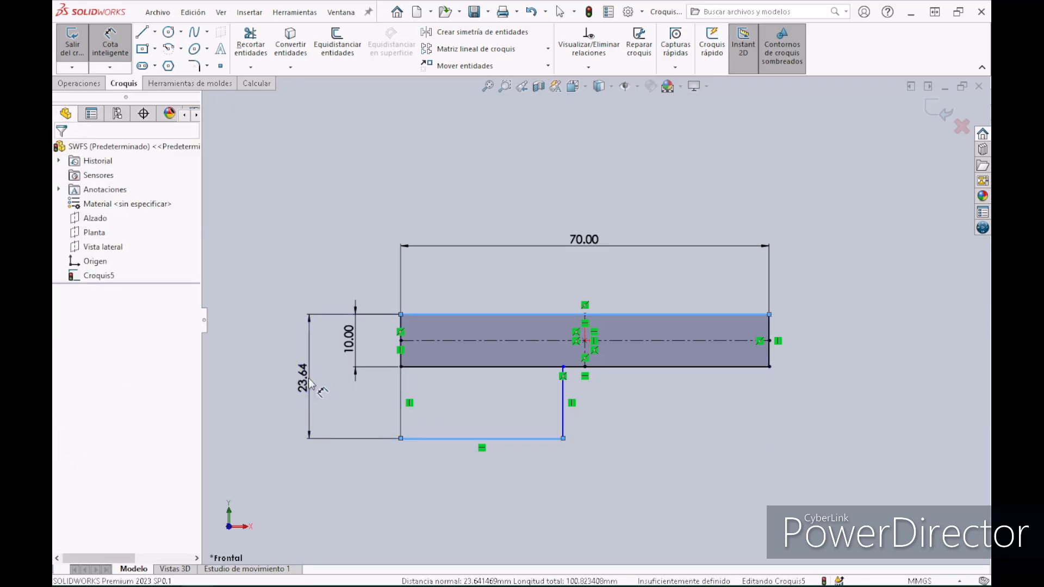
type("20")
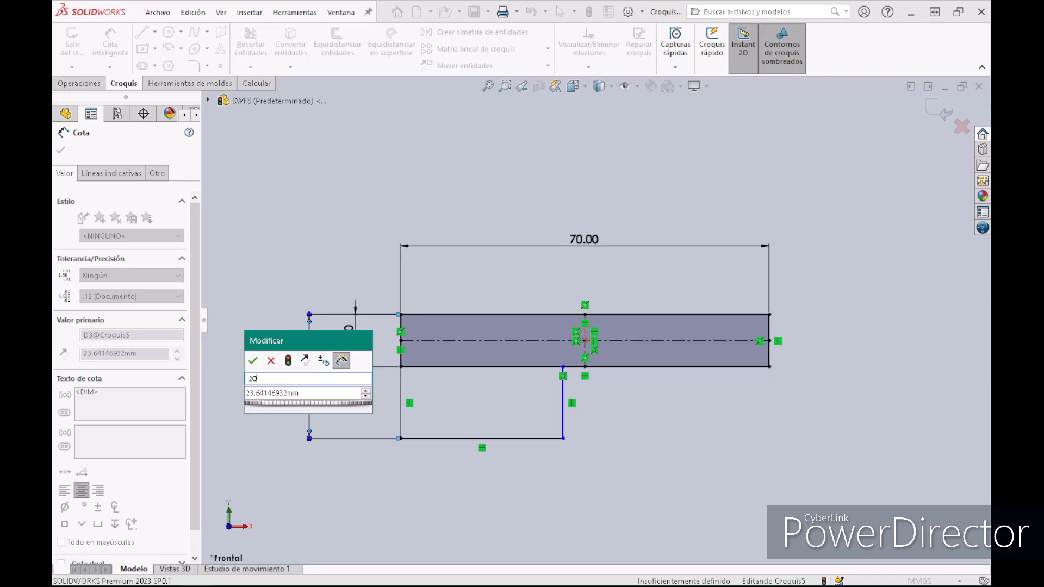
key("Tab")
type("20")
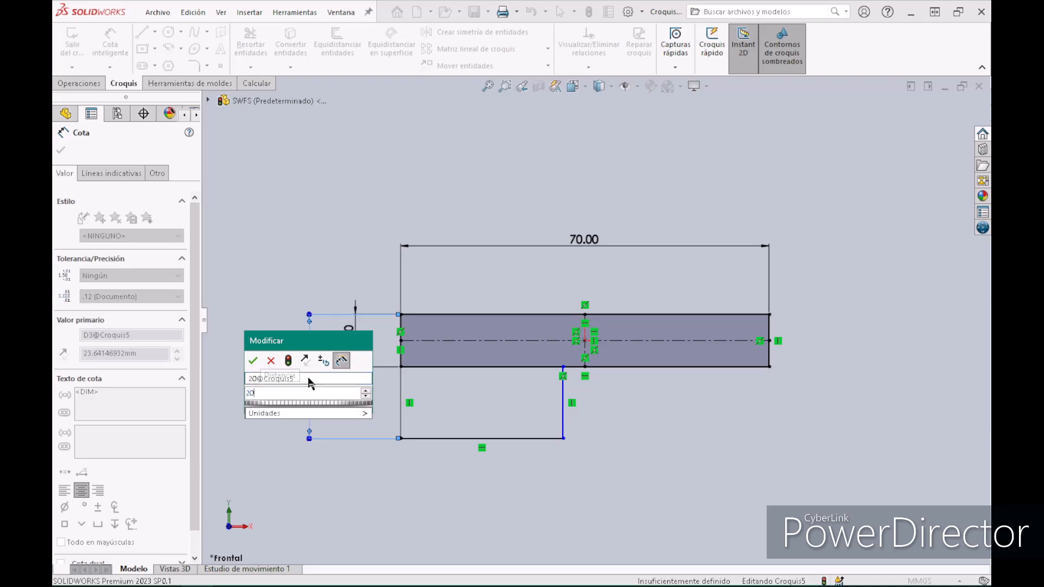
key("Return")
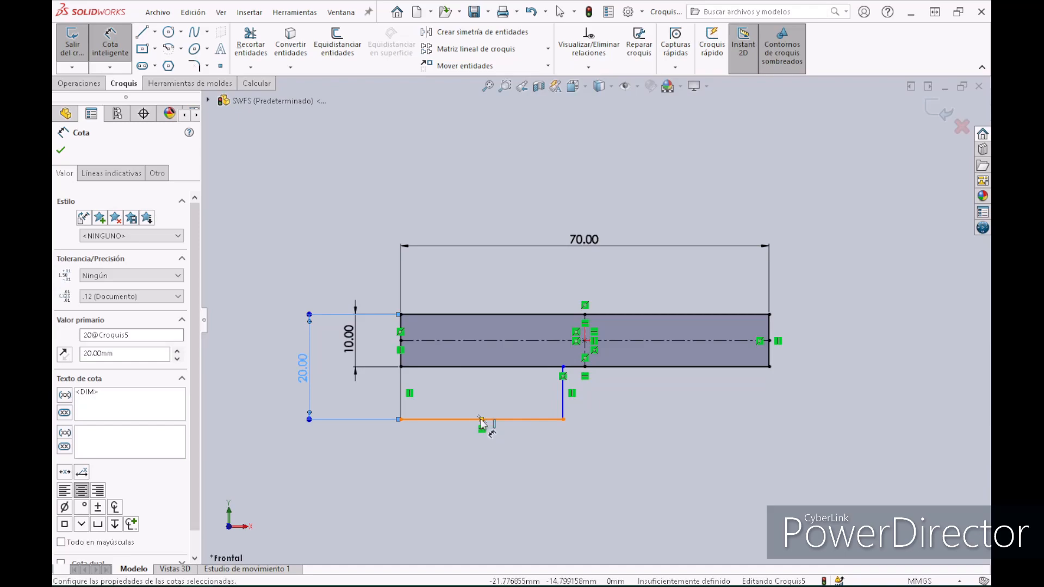
Dimension the horizontal distance from the rectangle's left side to the midpoint of the lowest line as 20 mm
left_click(402, 359)
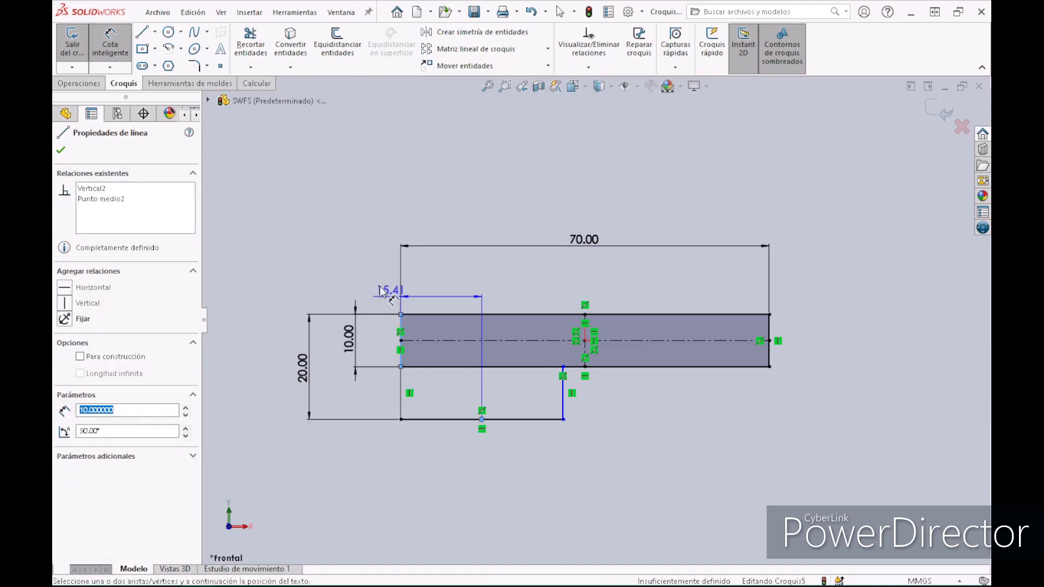
left_click(357, 278)
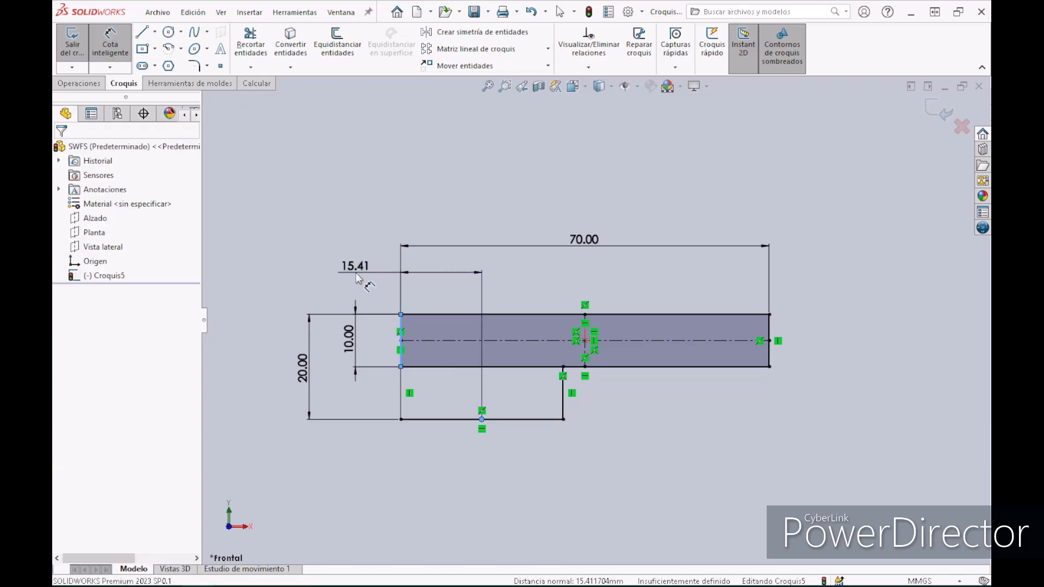
type("20")
key("Return")
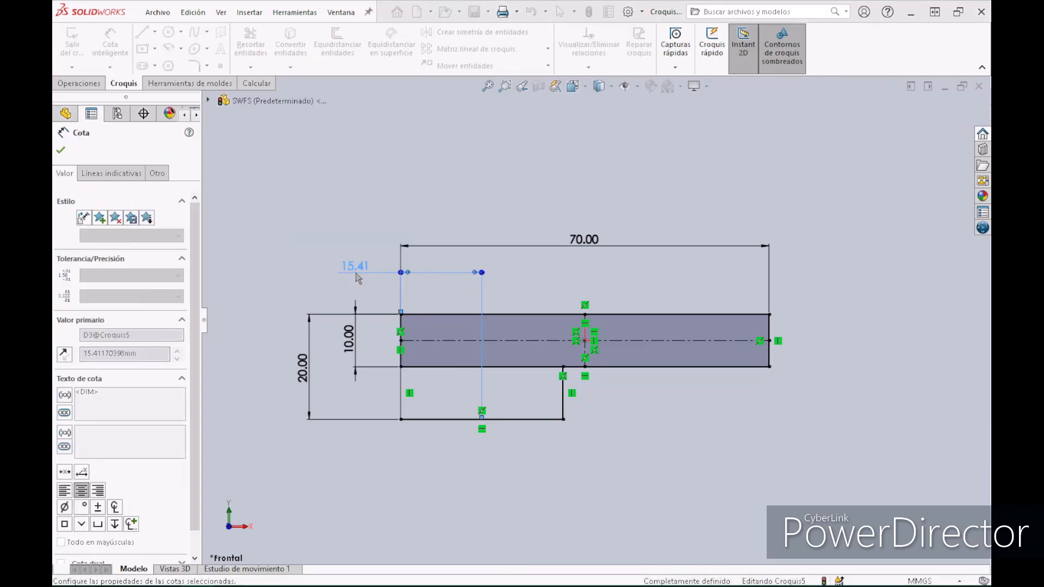
left_click(60, 152)
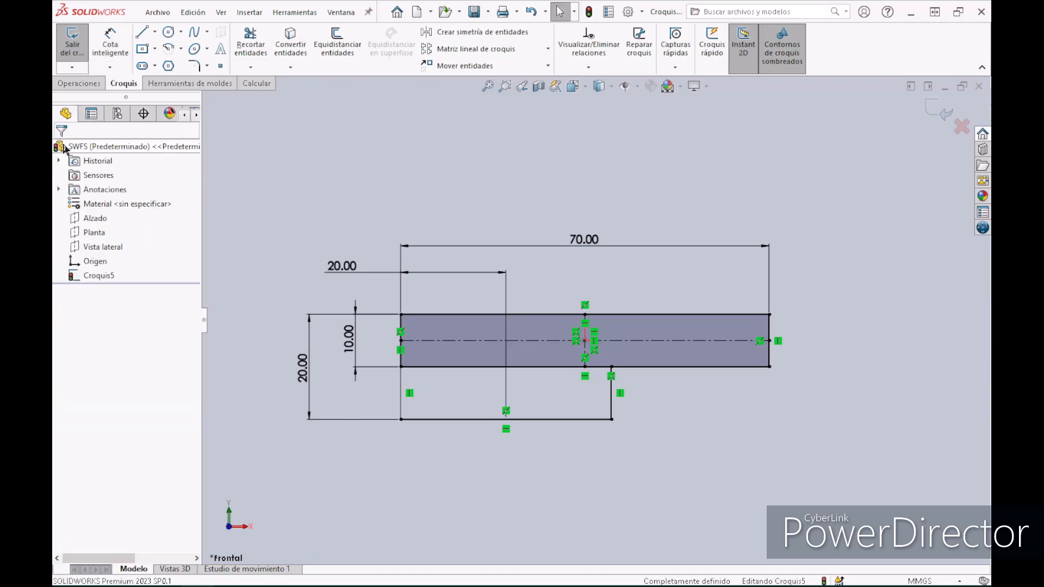
Draw two concentric circles at the lowest line's midpoint: 10 mm radius tangent to the rectangle's lower edge, and one through the line's left endpoint
left_click(167, 34)
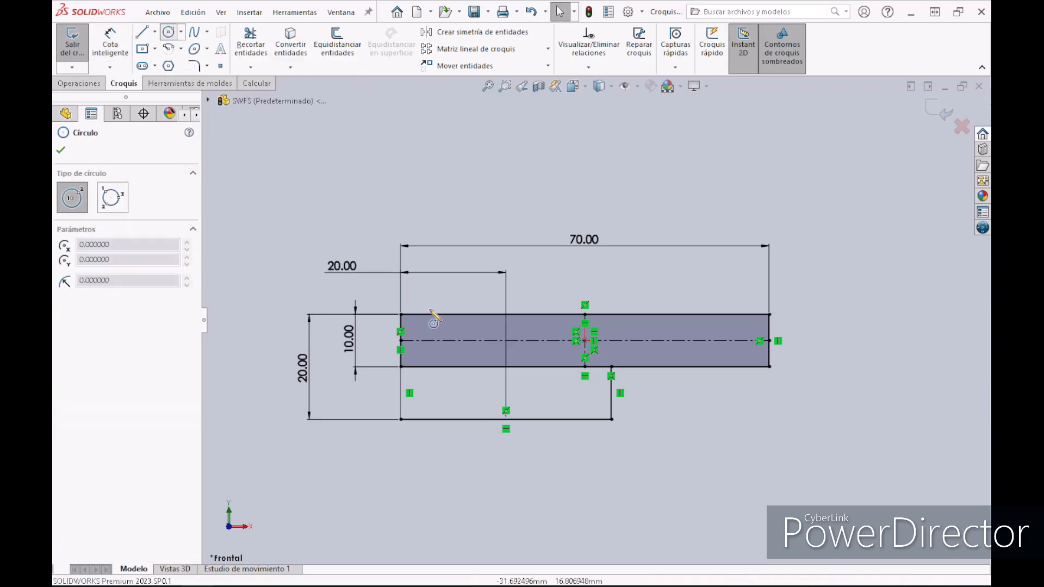
left_click(505, 419)
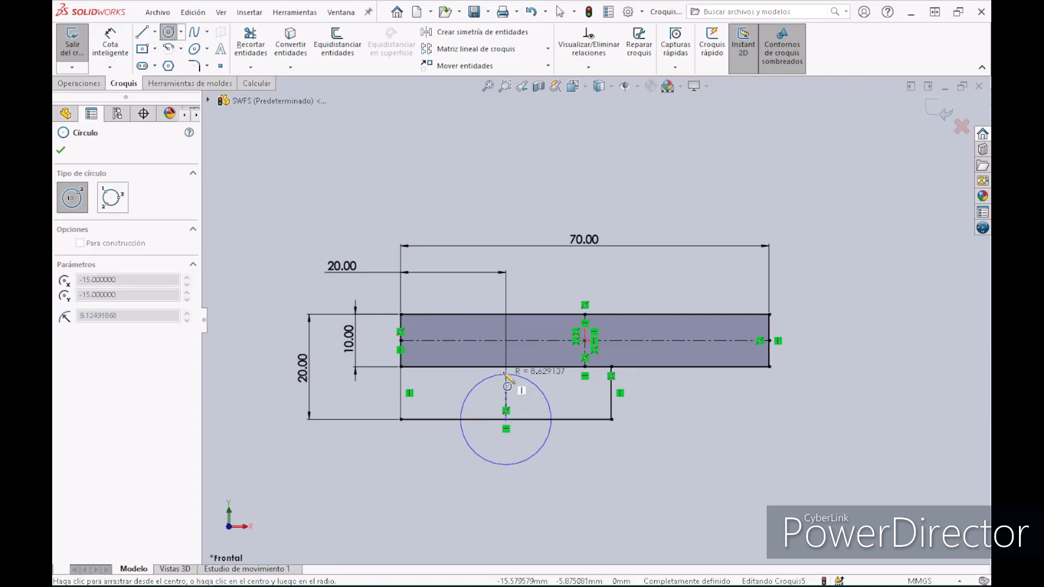
left_click(505, 367)
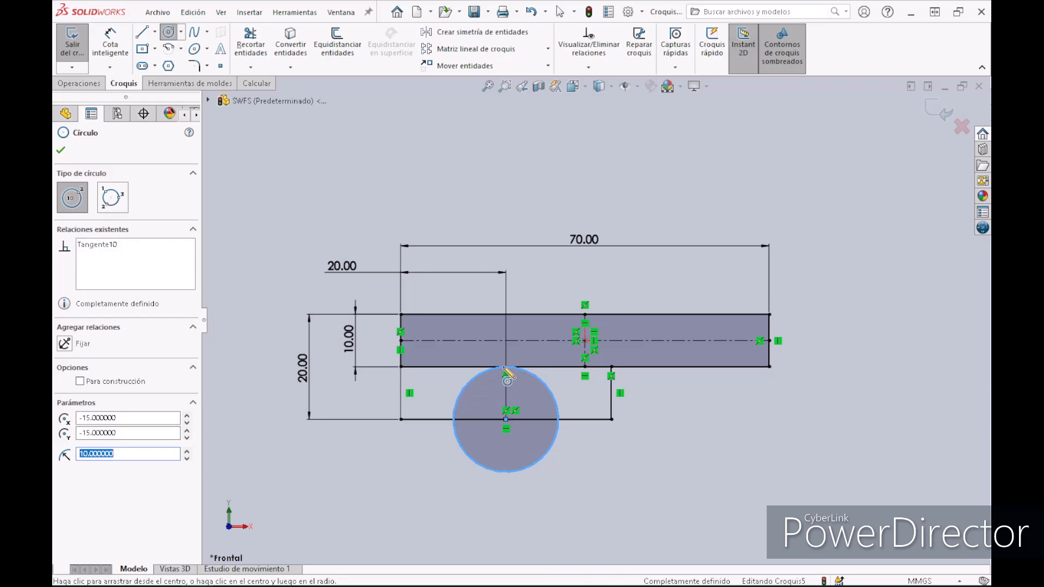
left_click(506, 419)
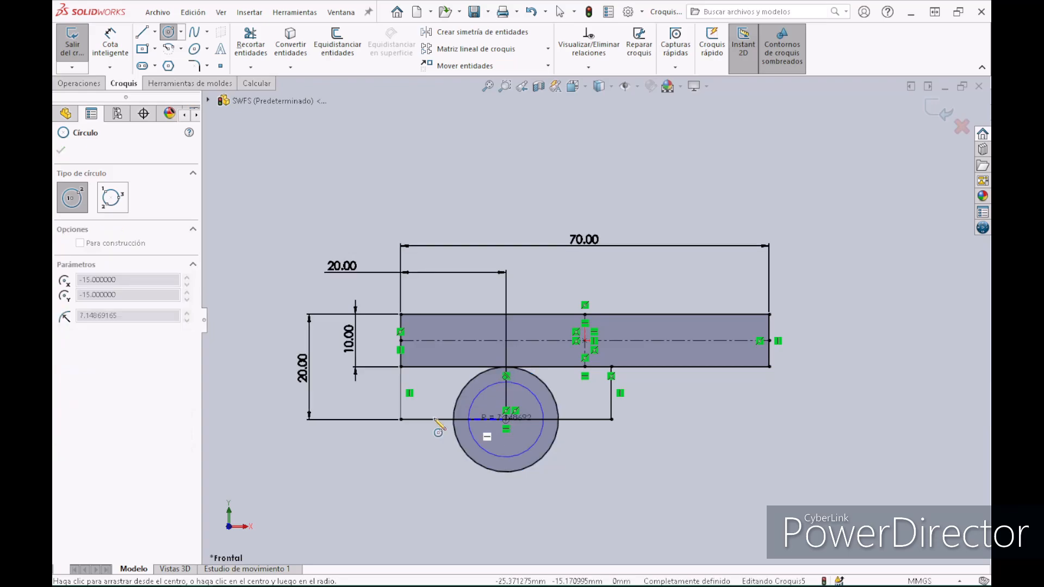
left_click(402, 420)
key("Escape")
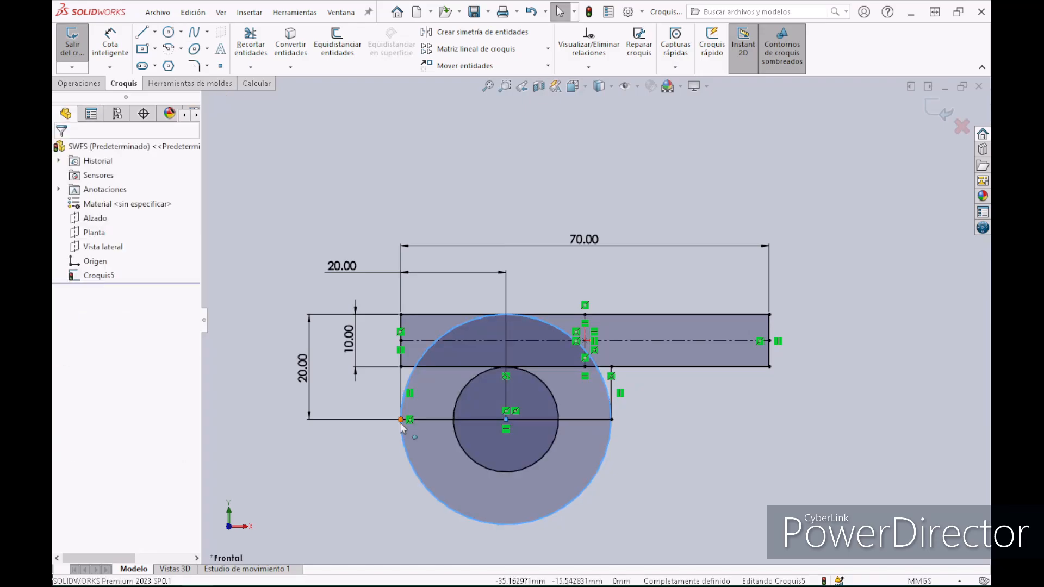
Draw a 10 mm radius circle right of the concentric circles, level with their center and tangent to the outer one at the line's right endpoint
left_click(406, 427)
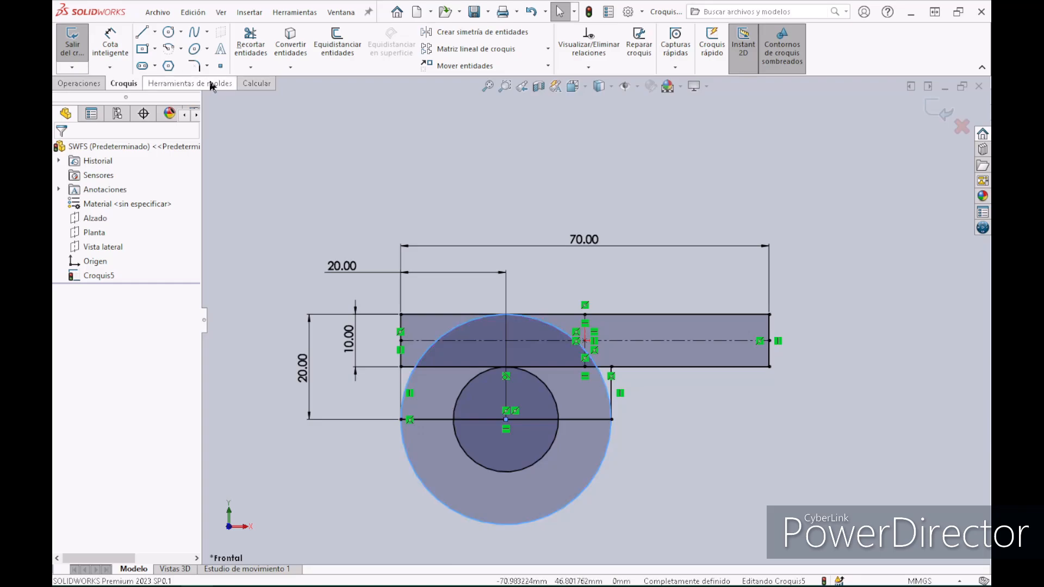
left_click(168, 32)
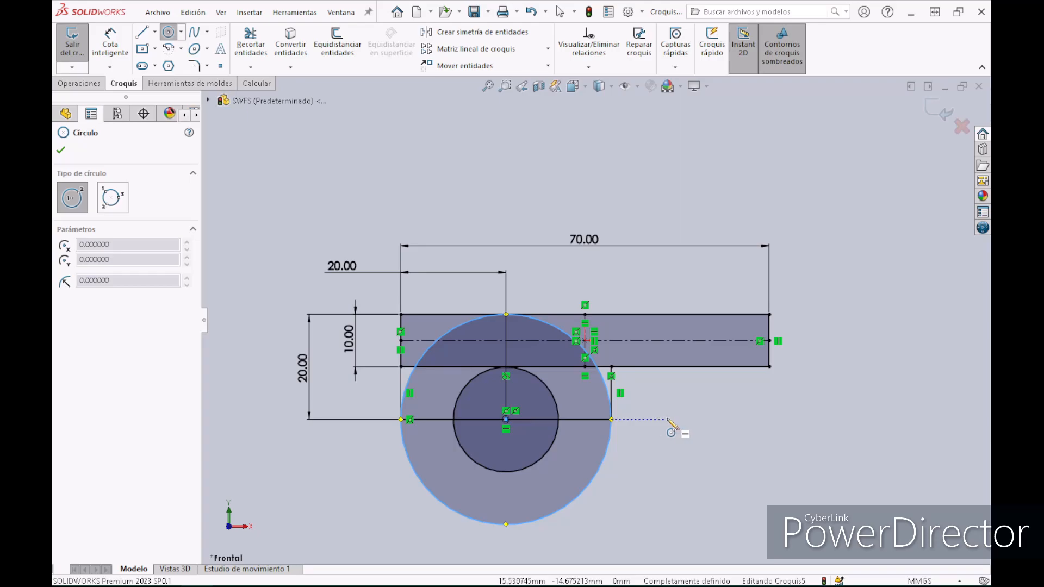
left_click(667, 419)
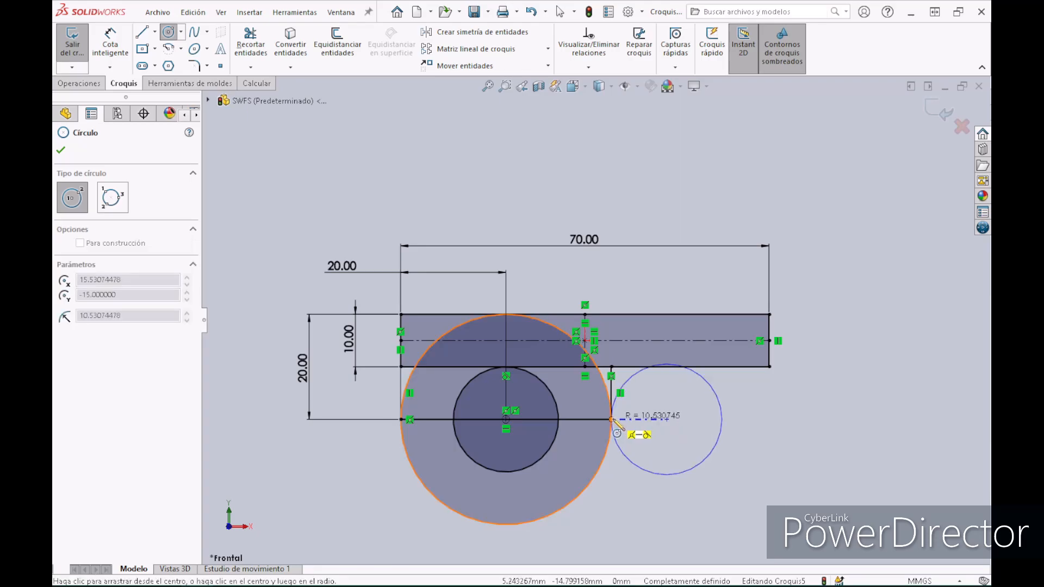
left_click(612, 419)
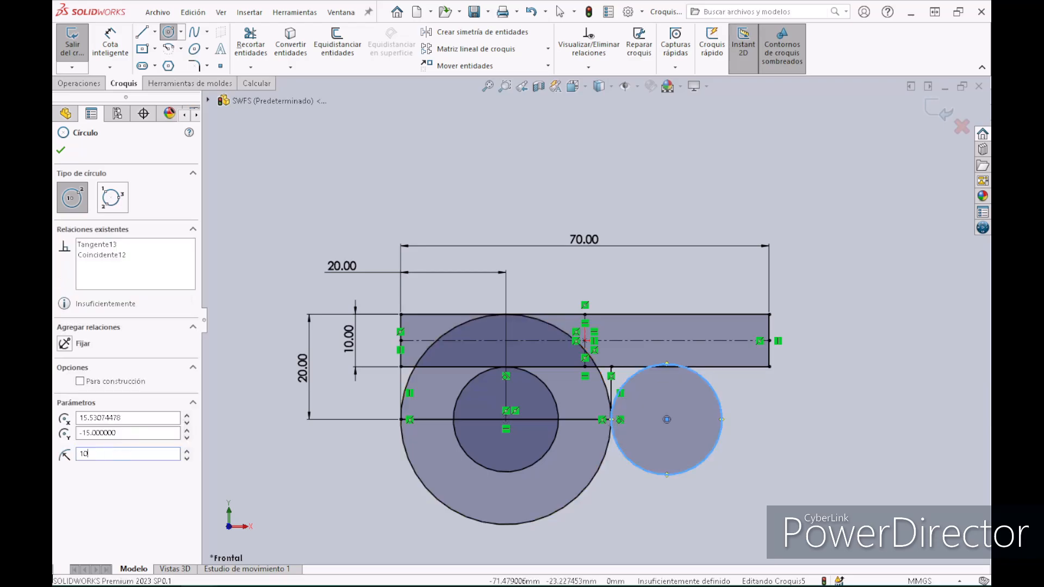
key("Escape")
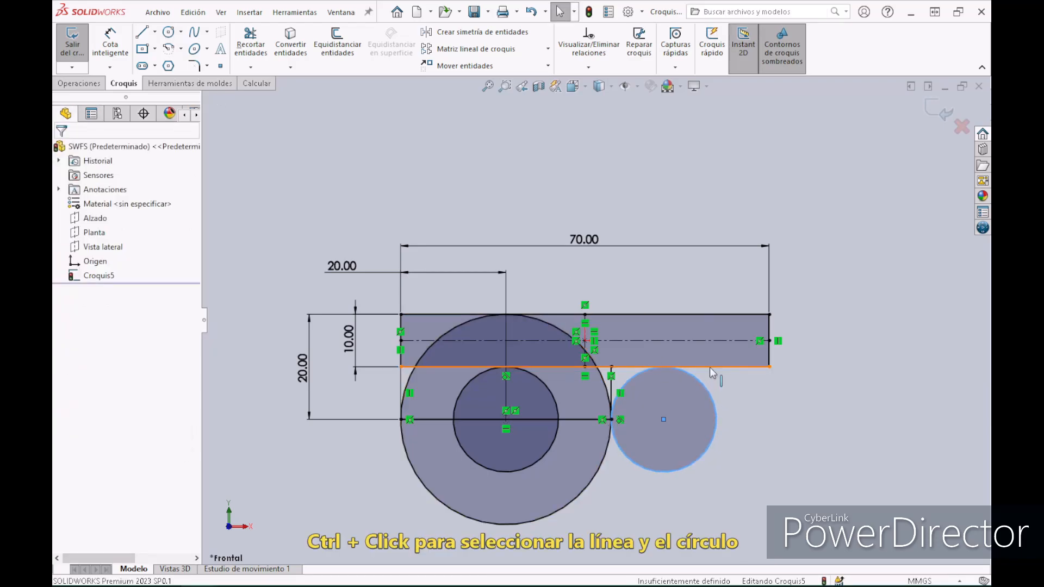
Add a tangent relation between the rectangle's lower edge and the new right-hand circle
left_click(710, 368)
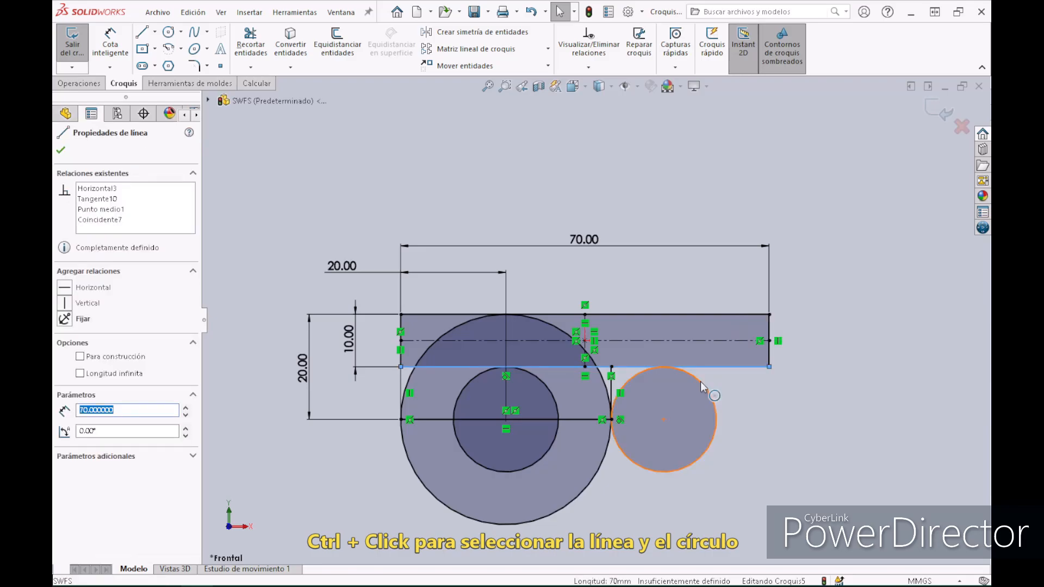
left_click(701, 382, "ctrl")
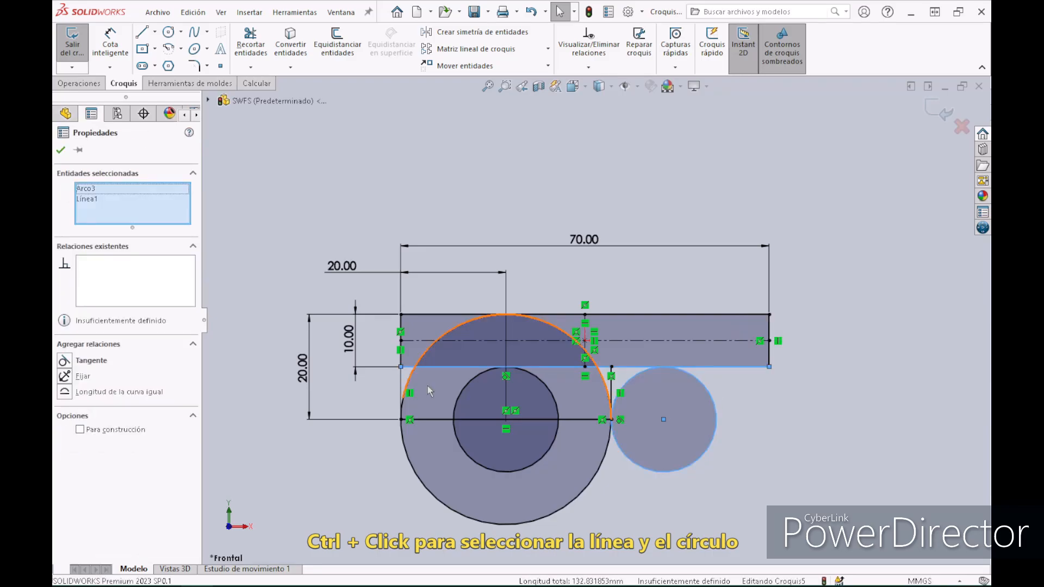
left_click(93, 363)
left_click(69, 364)
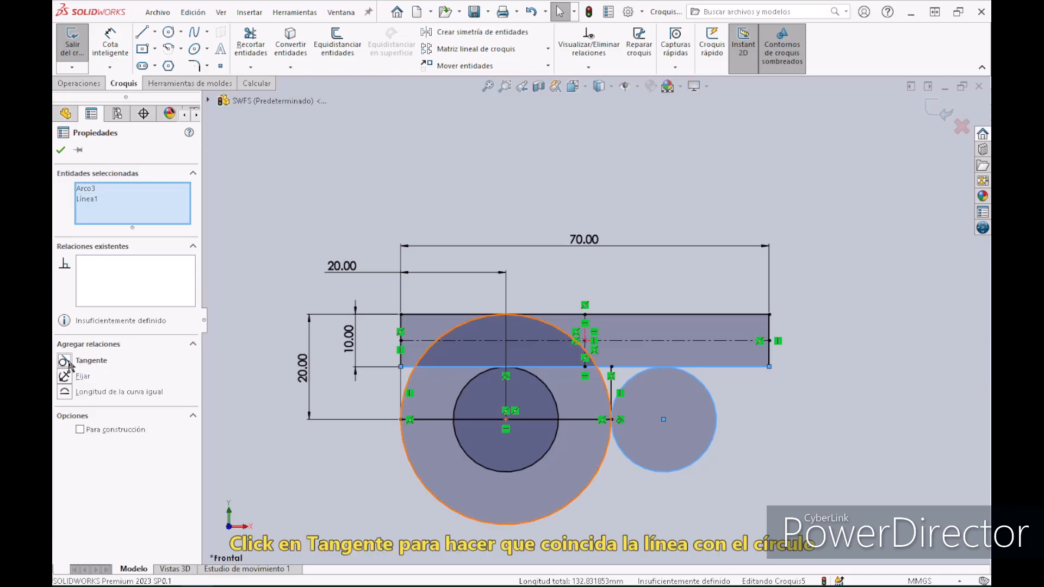
left_click(69, 365)
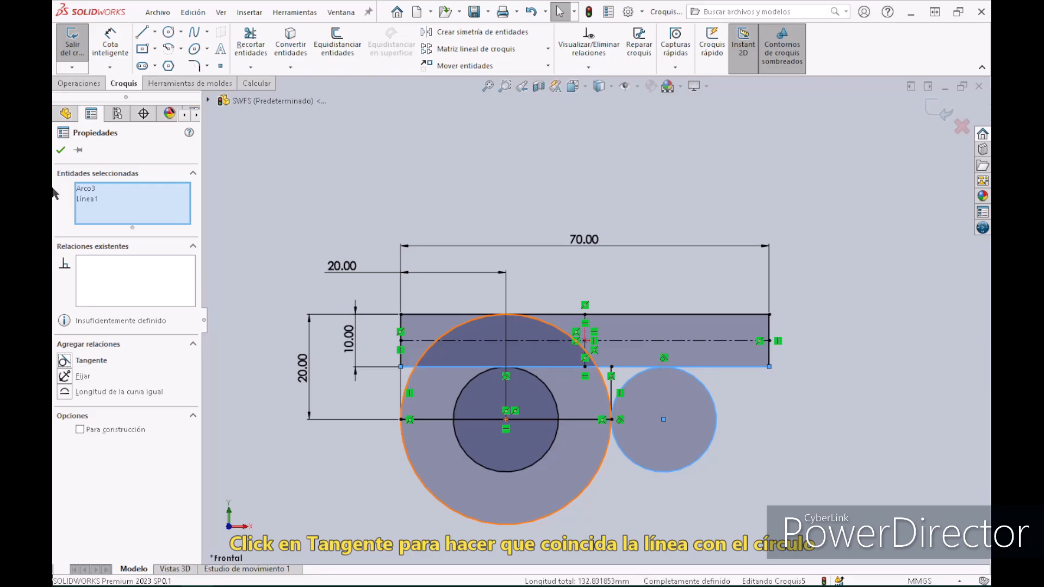
left_click(62, 150)
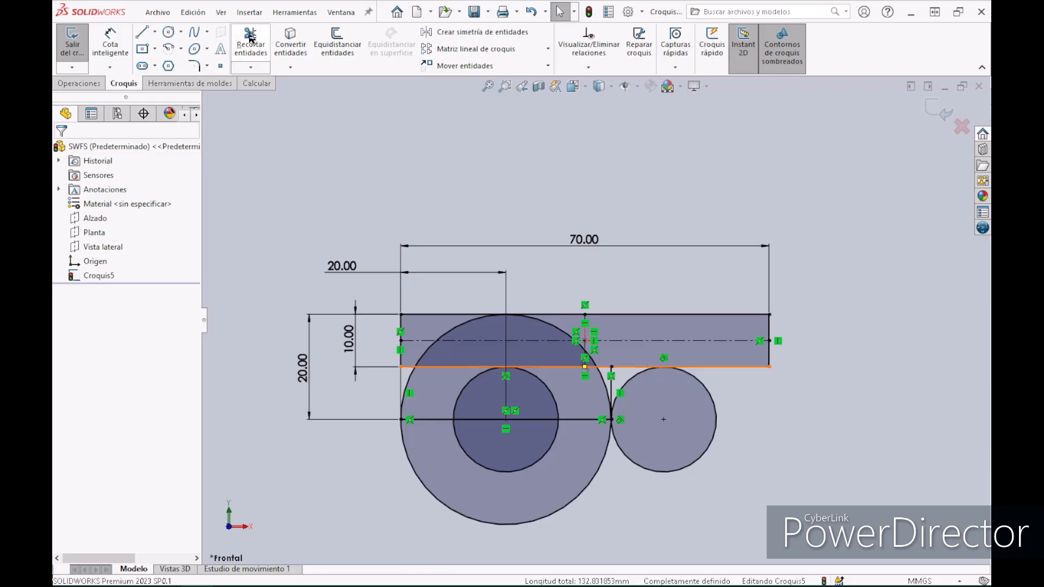
Trim the right-hand circle down to its upper-left quarter arc and trim away the short vertical line beside it
left_click(256, 43)
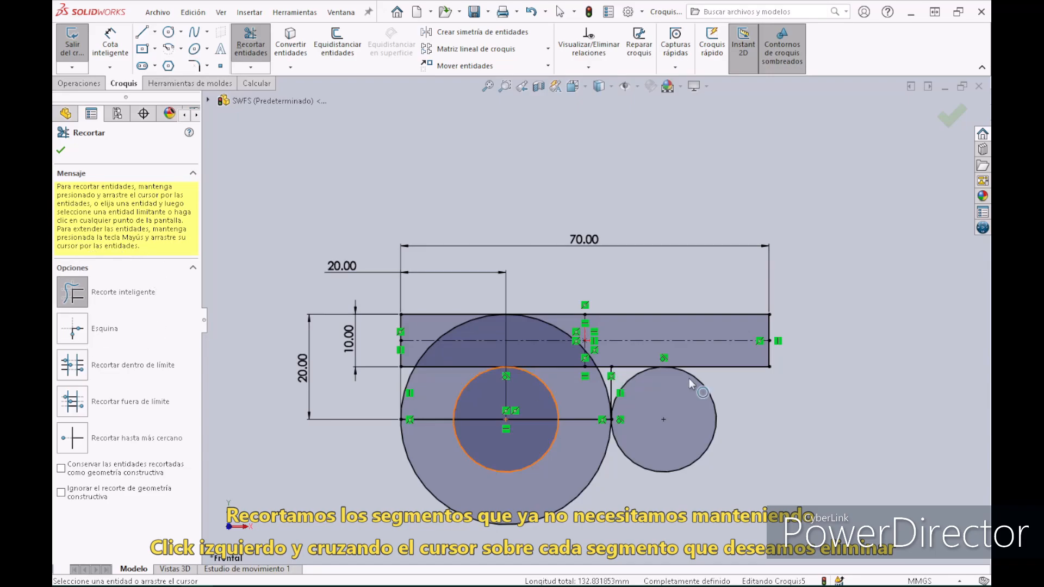
left_click_drag(717, 394, 709, 406)
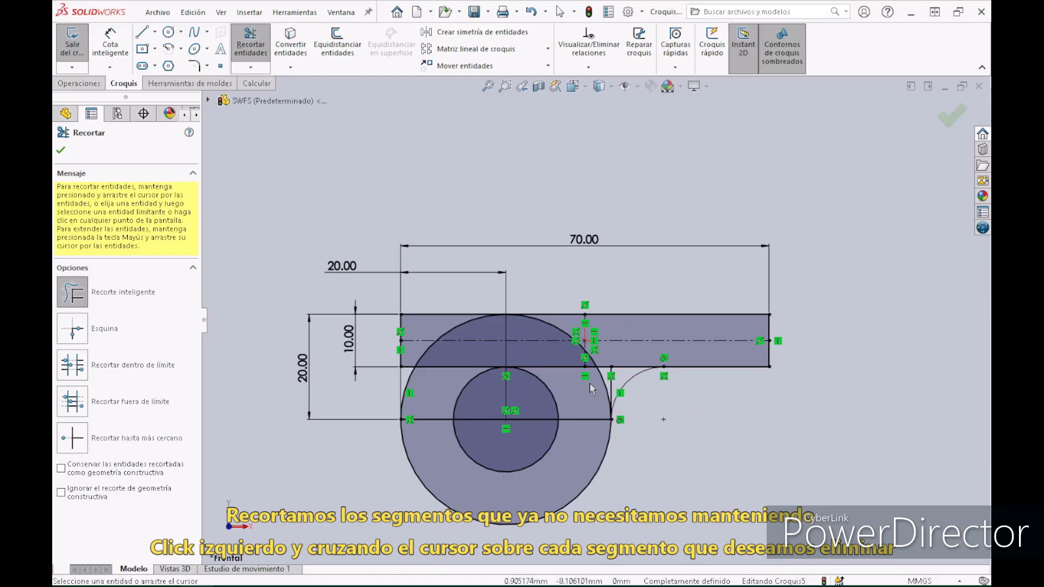
scroll(598, 383, "up", 4)
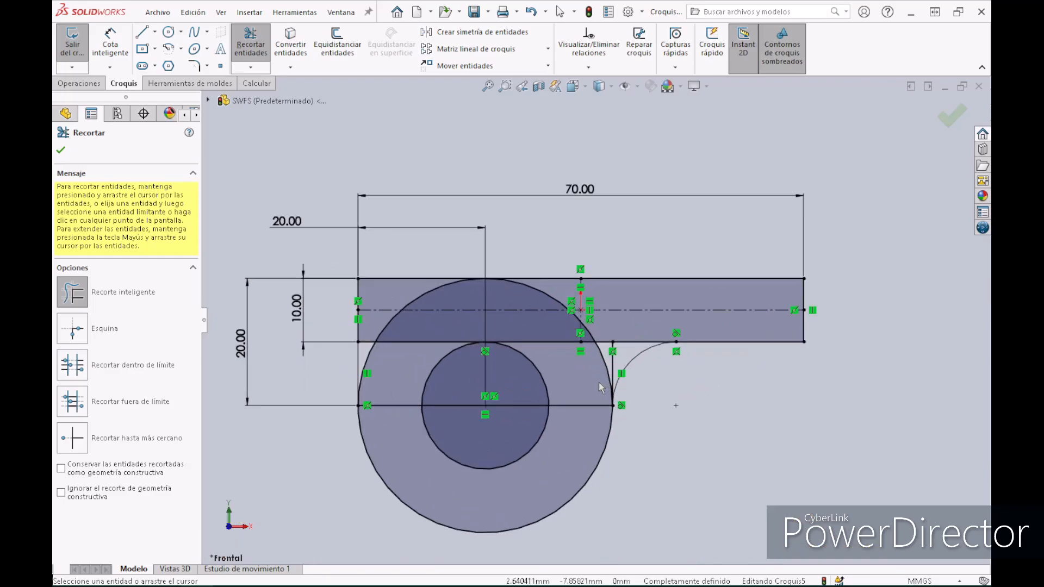
left_click_drag(621, 335, 616, 351)
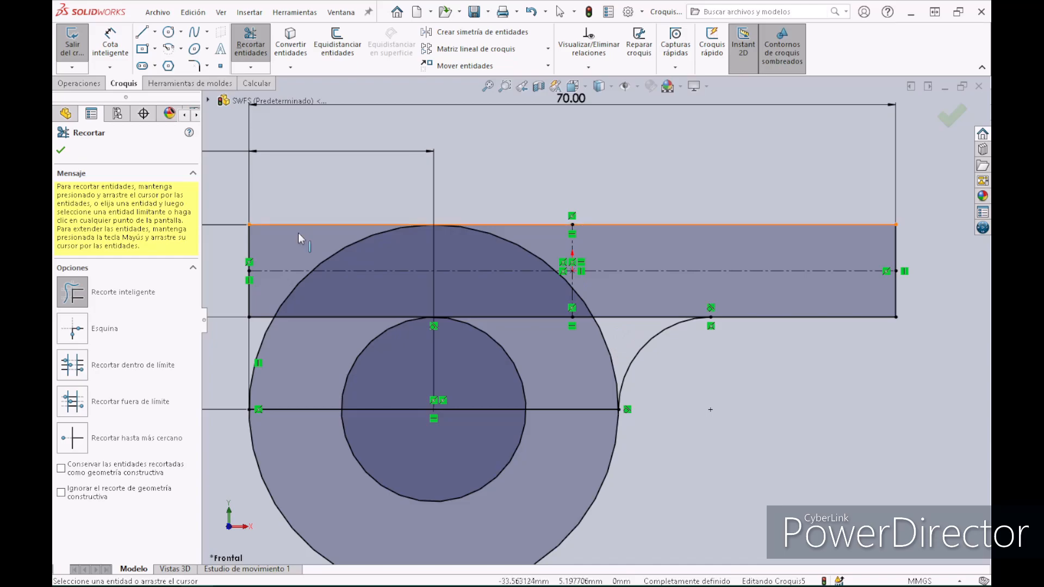
Trim away the portions of the large circle that lie inside the rectangle
left_click_drag(349, 251, 347, 252)
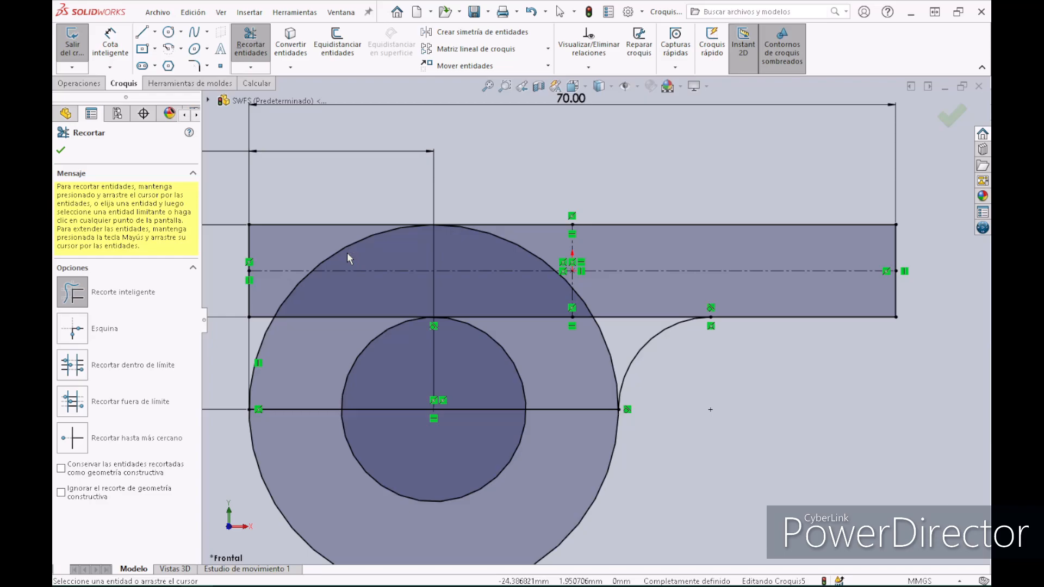
scroll(376, 293, "up", 3)
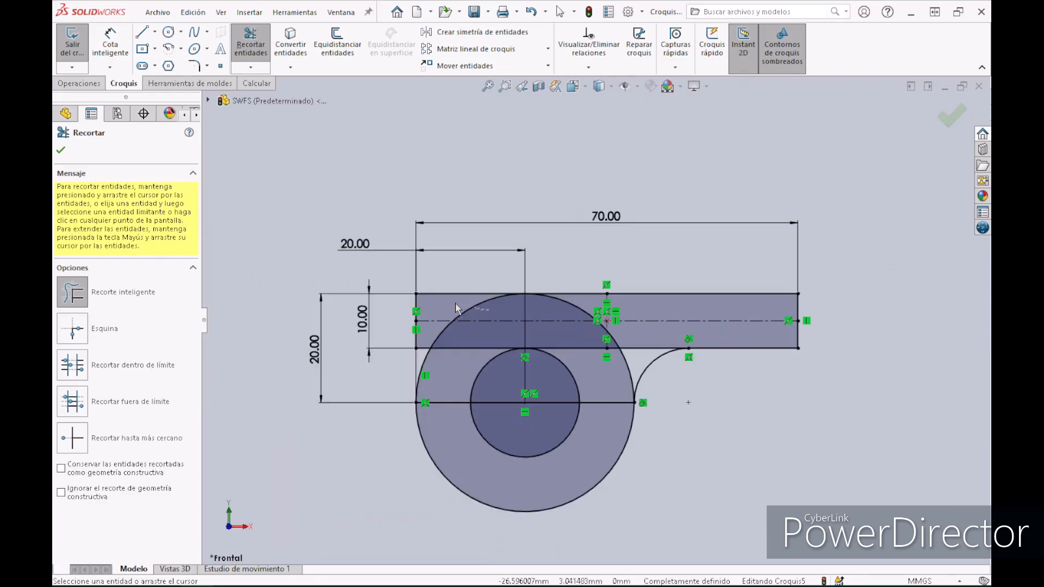
left_click_drag(468, 317, 451, 303)
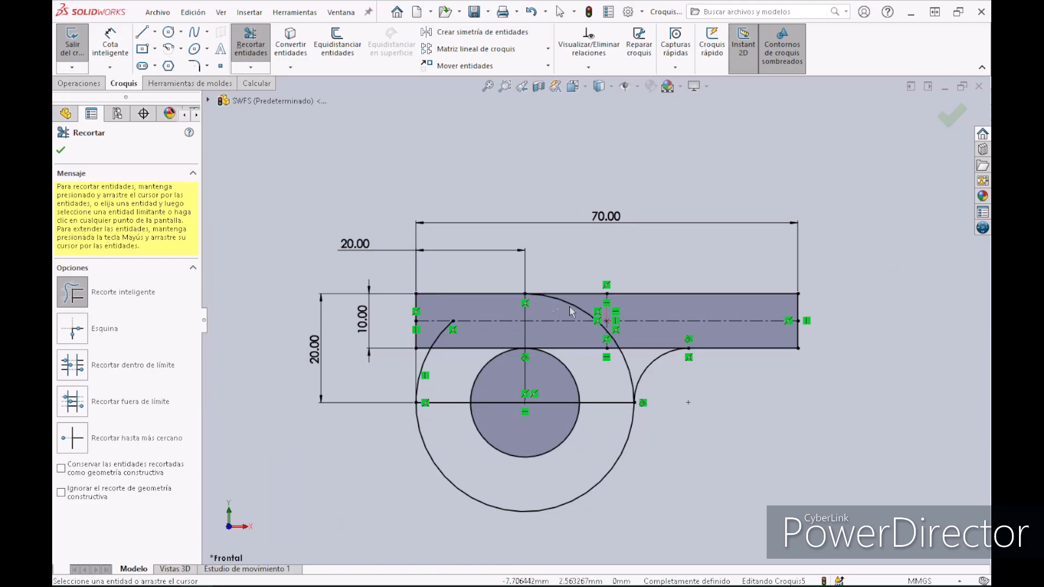
left_click_drag(571, 311, 441, 334)
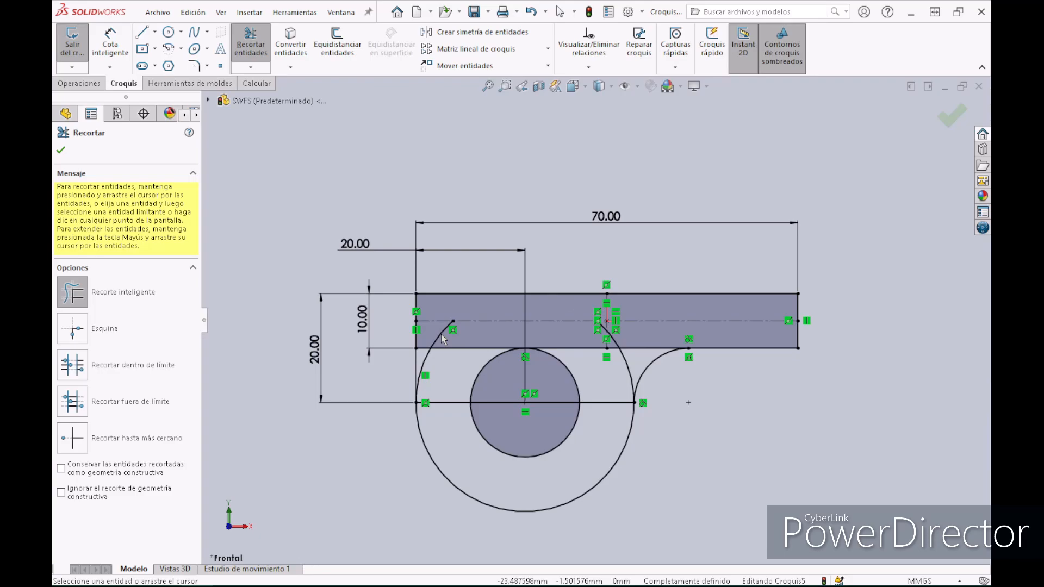
left_click(444, 333)
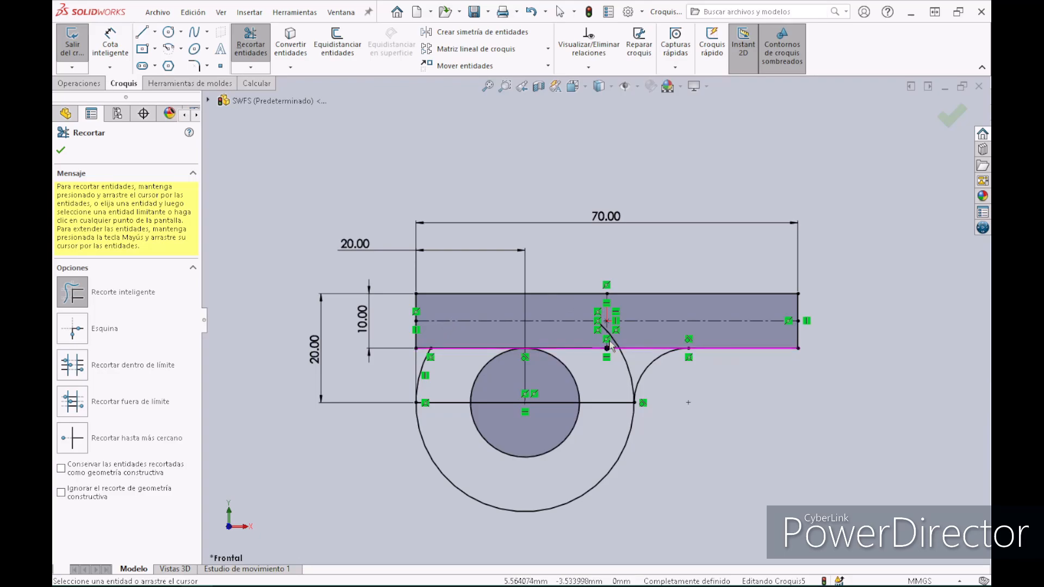
left_click(612, 344)
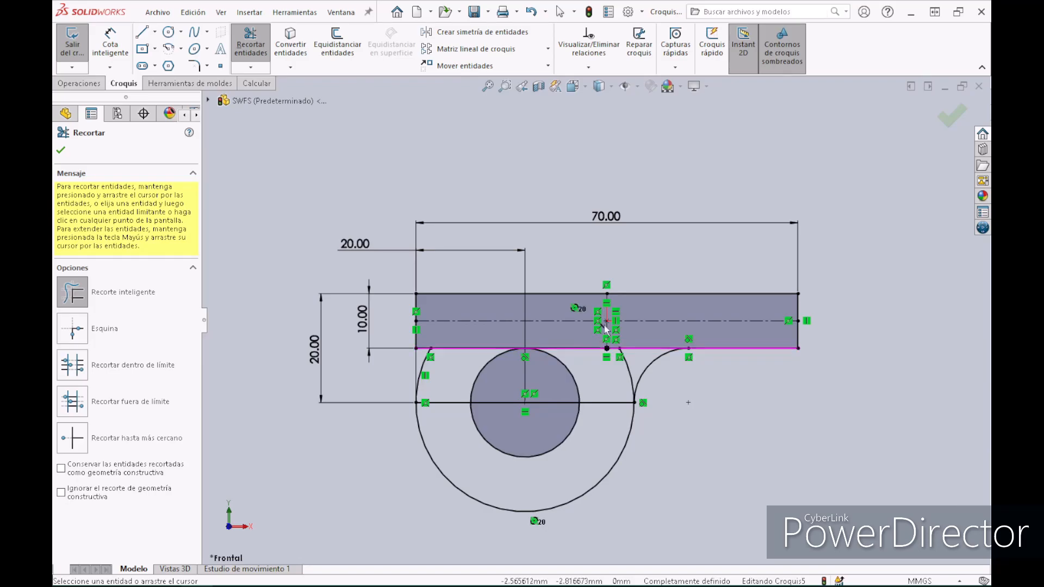
scroll(605, 328, "up", 2)
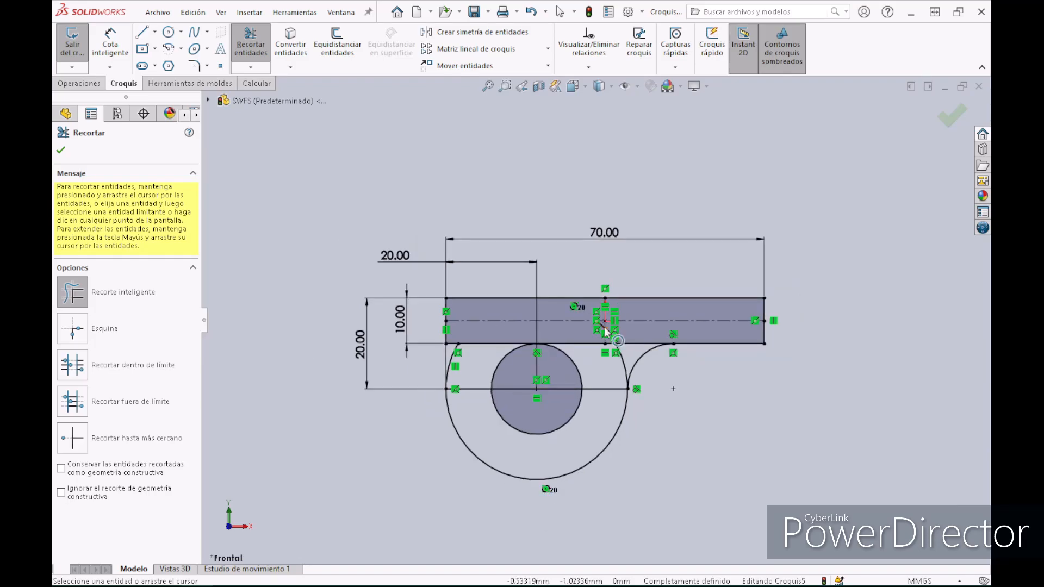
scroll(606, 331, "down", 5)
left_click(593, 324)
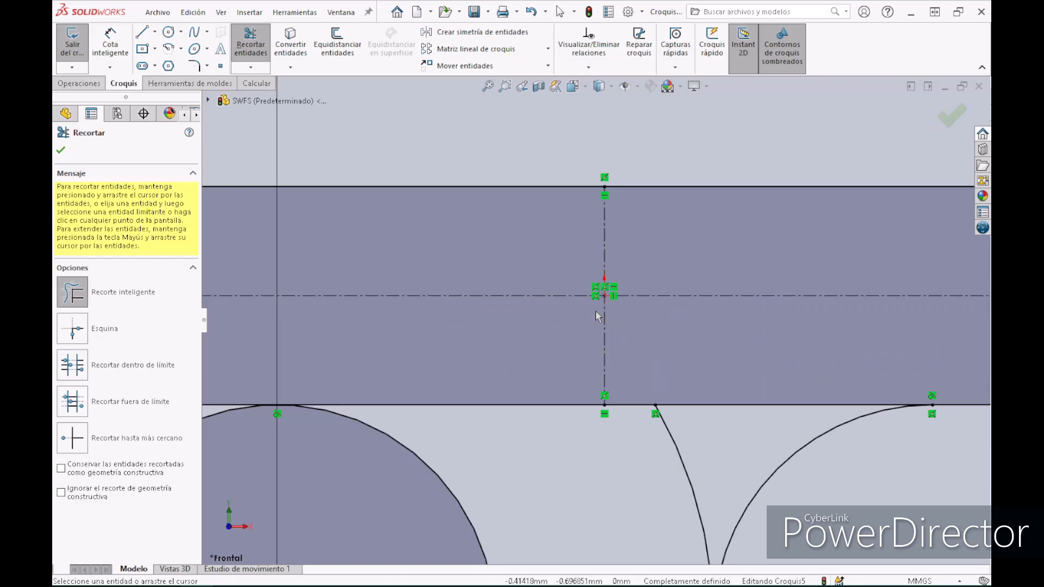
Trim the large circle's two remaining arc pieces between the rectangle's lower edge and the lowest horizontal line
scroll(599, 318, "up", 3)
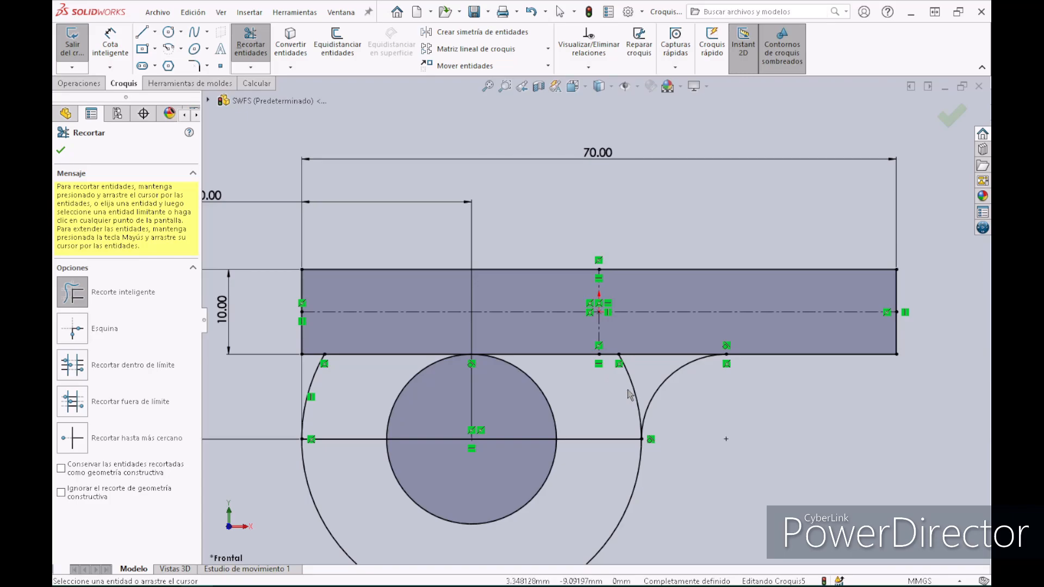
scroll(576, 385, "down", 2)
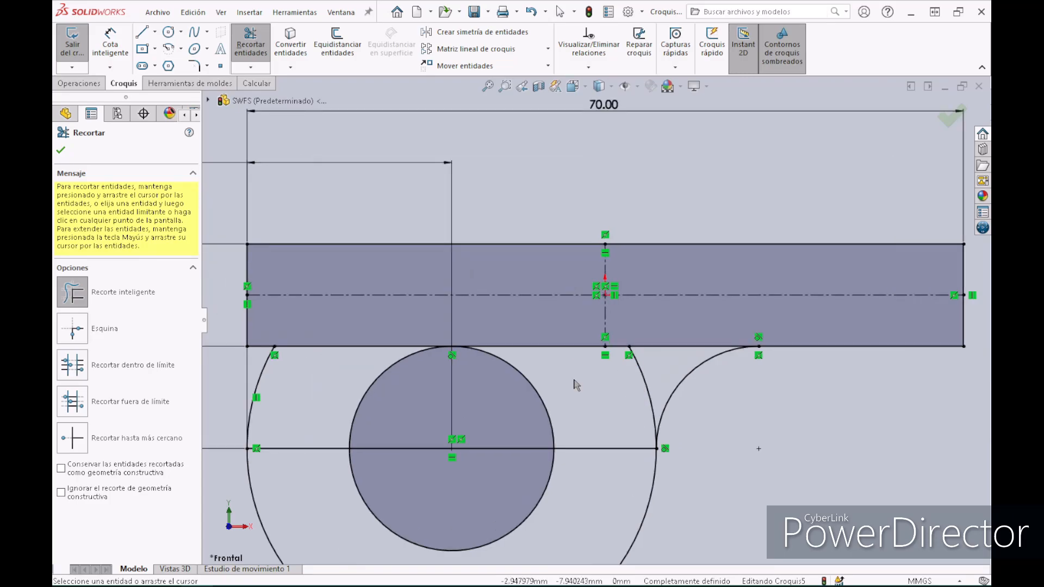
scroll(576, 385, "up", 2)
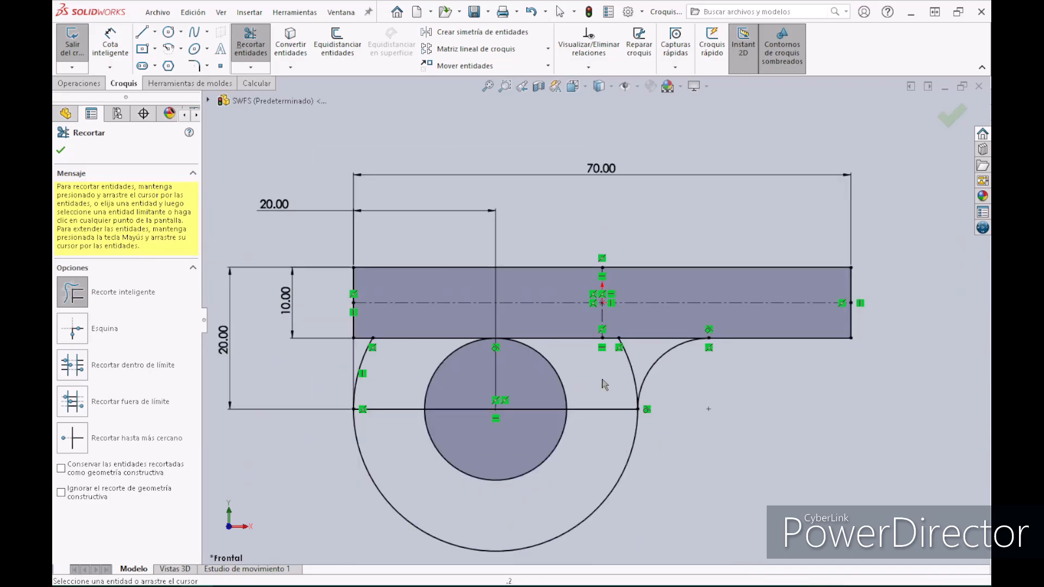
left_click_drag(602, 380, 557, 366)
left_click(362, 359)
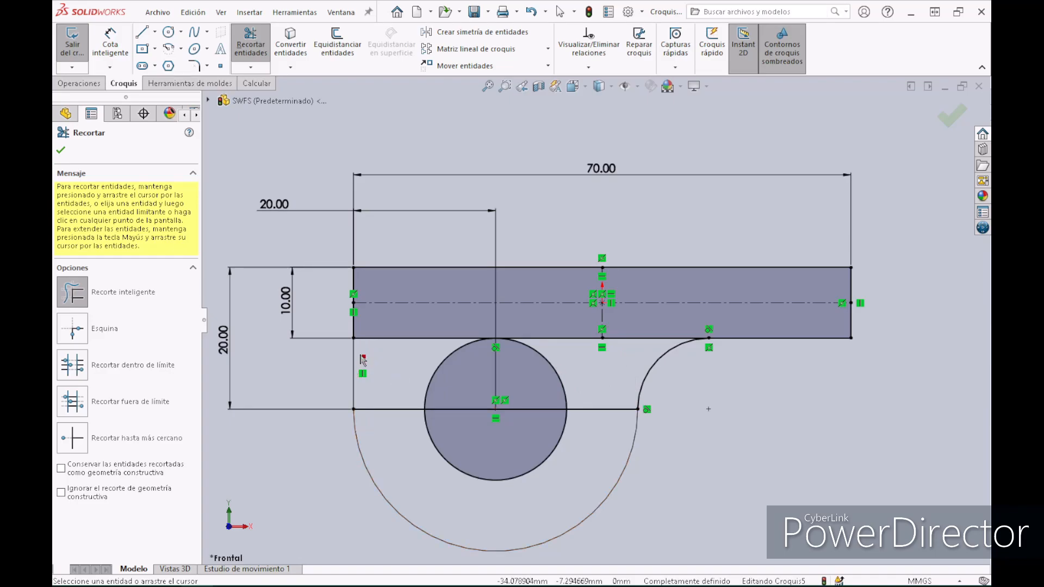
scroll(444, 349, "up", 2)
scroll(445, 349, "up", 1)
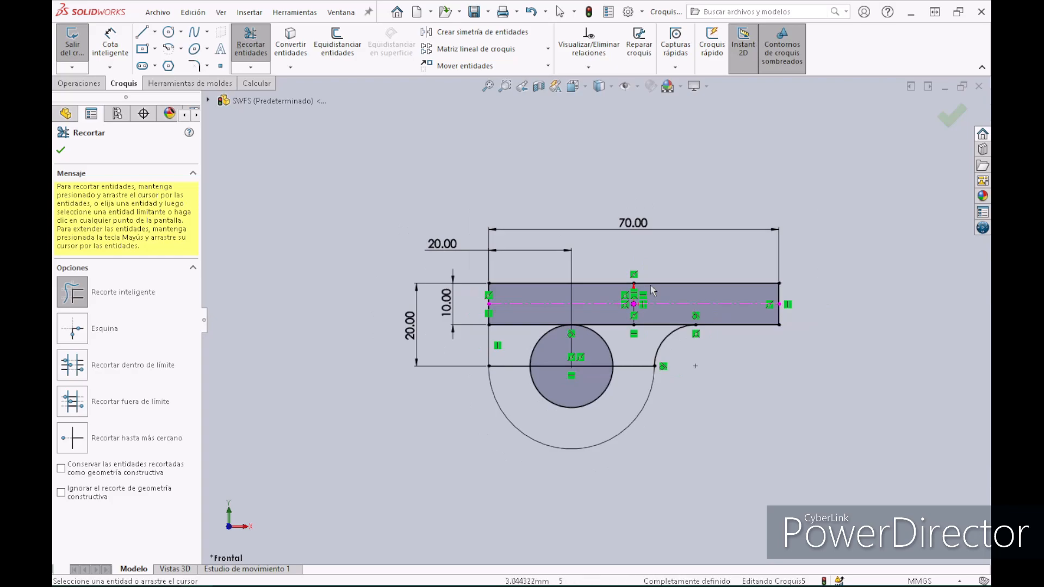
scroll(420, 210, "up", 1)
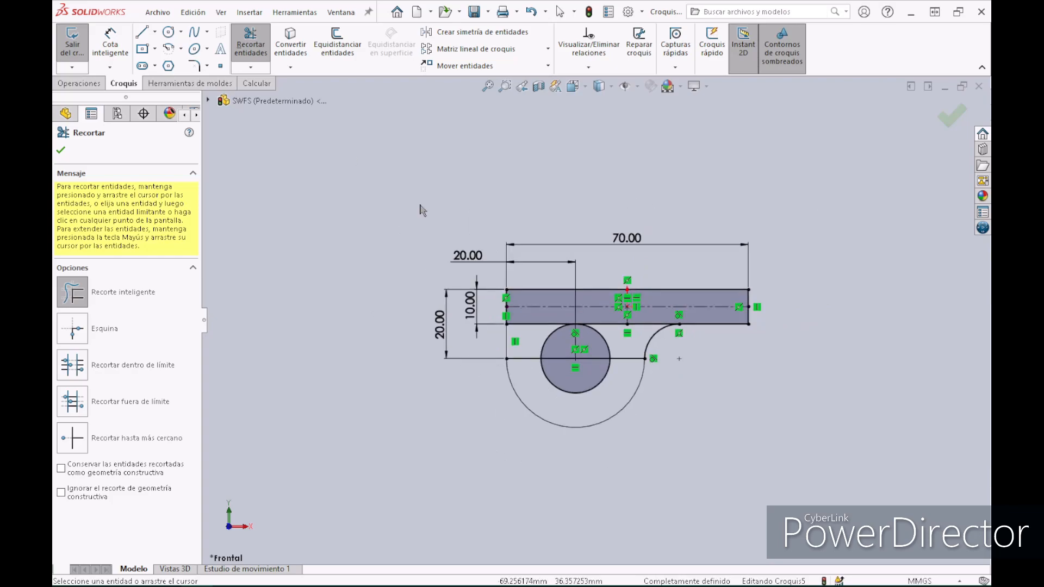
key("f")
key("Escape")
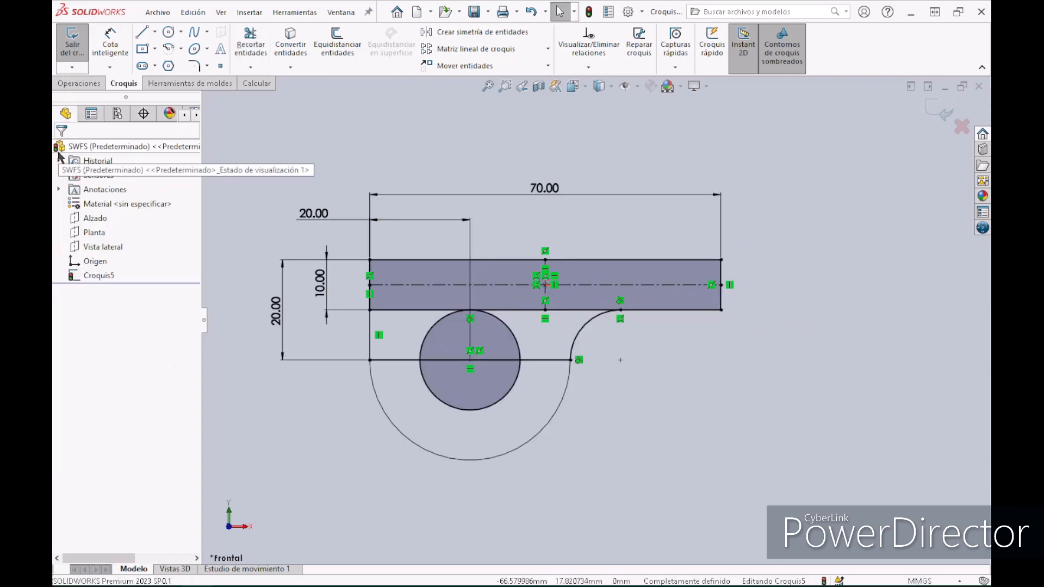
Convert the lowest horizontal line through the small circle's center to construction geometry
left_click(111, 46)
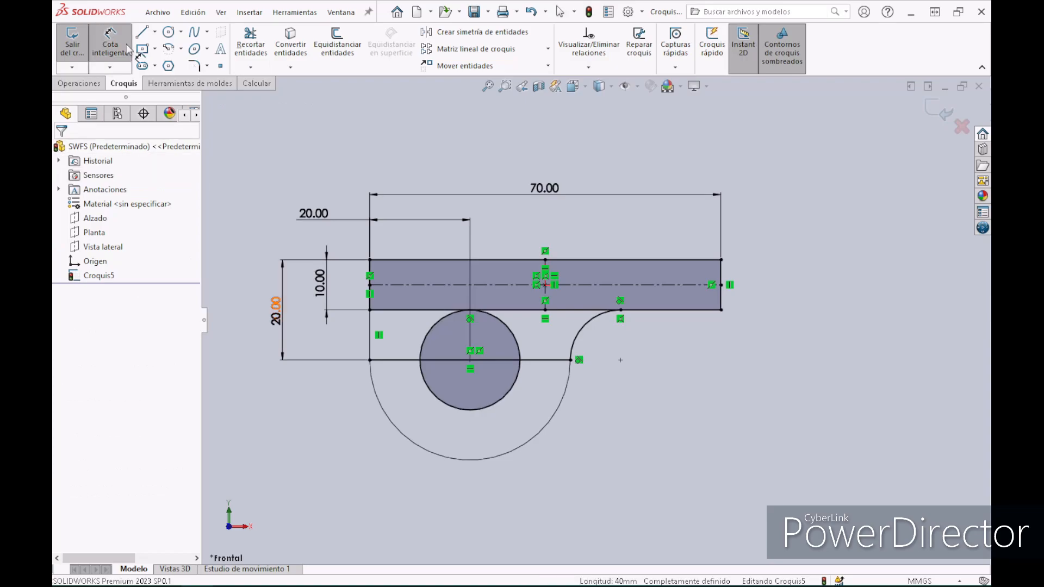
left_click(126, 46)
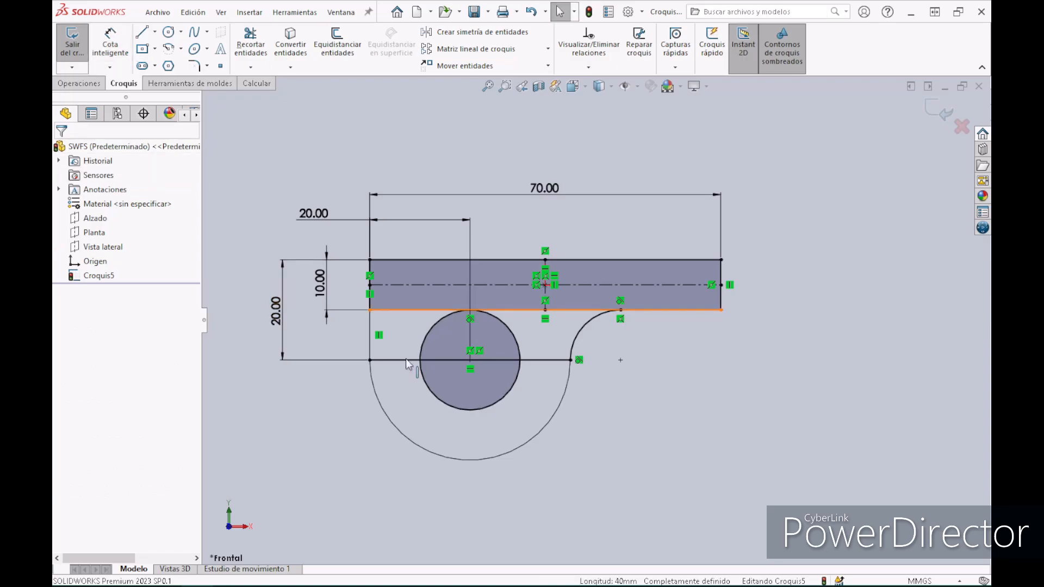
left_click(406, 358)
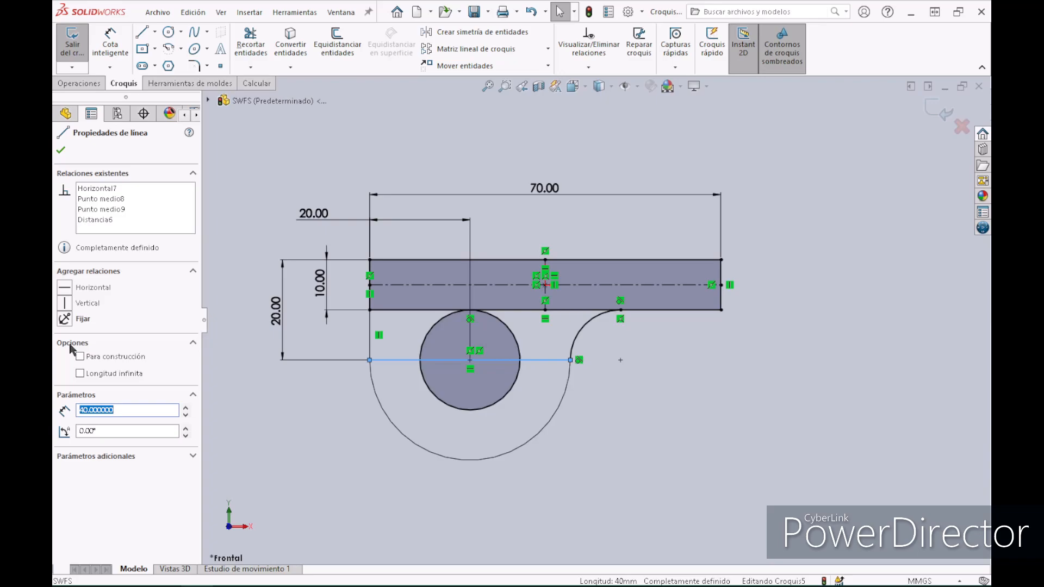
left_click(80, 357)
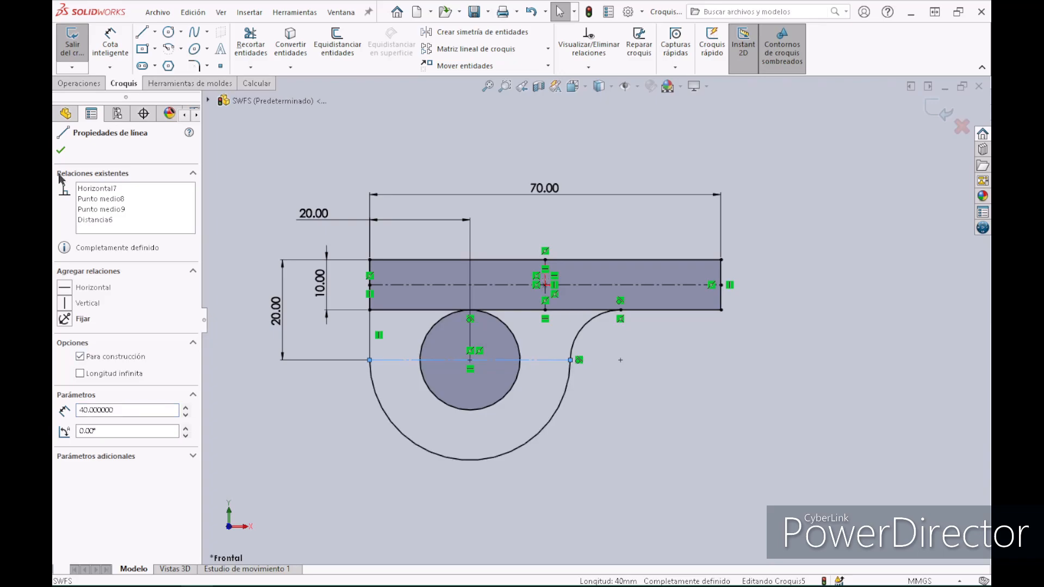
left_click(60, 150)
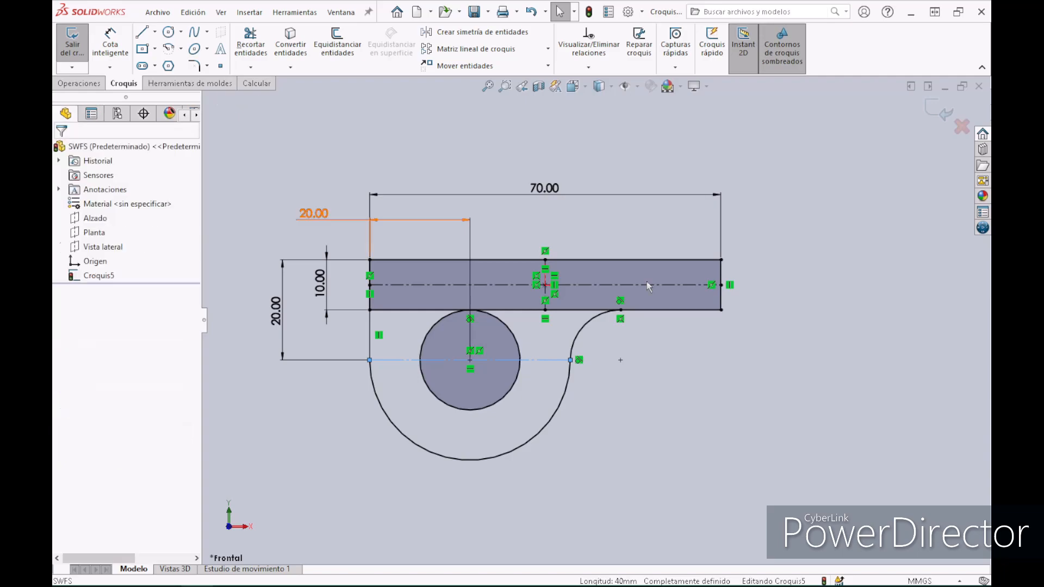
scroll(647, 281, "up", 2)
scroll(717, 220, "down", 2)
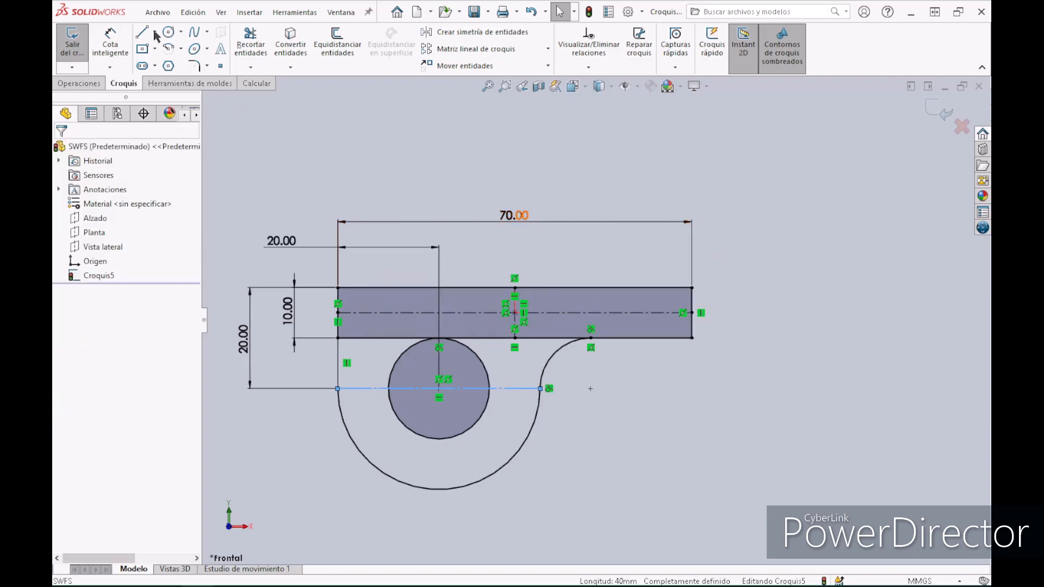
Sketch construction lines about 17 mm vertically up from the rectangle's upper-left corner and about 45.5 mm horizontally to the right
left_click(155, 33)
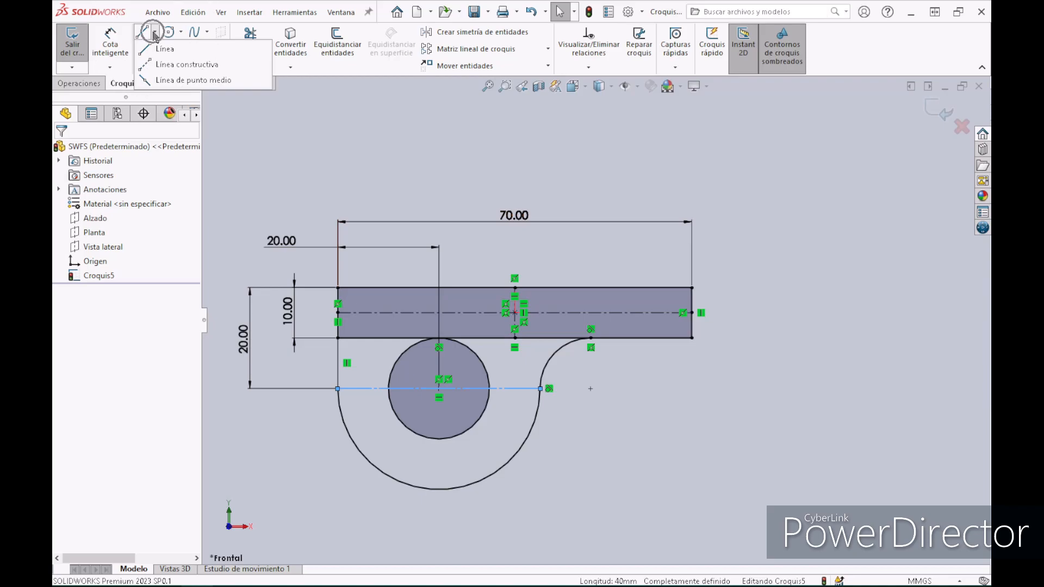
left_click(167, 66)
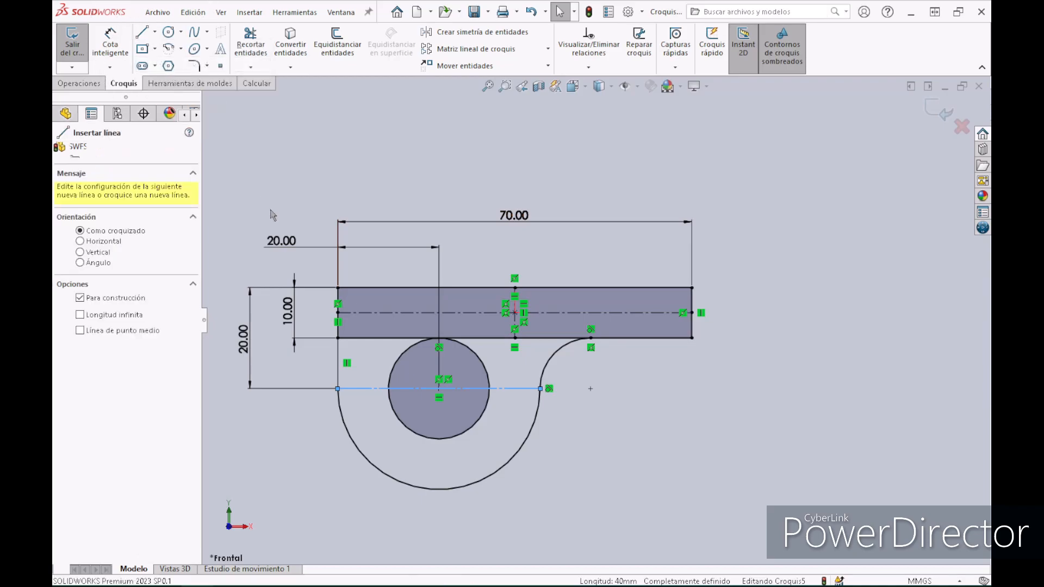
left_click(338, 312)
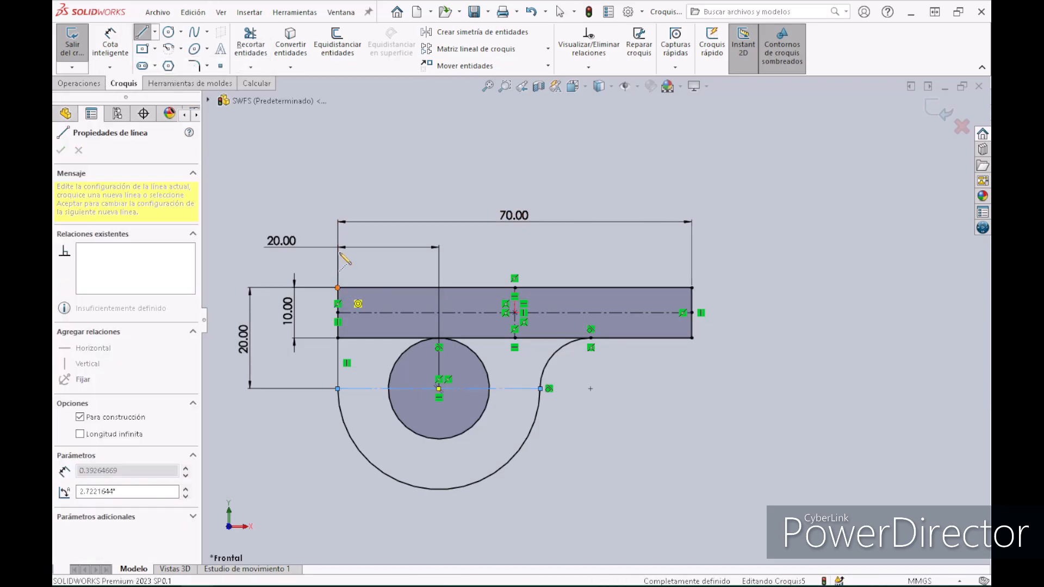
left_click(337, 201)
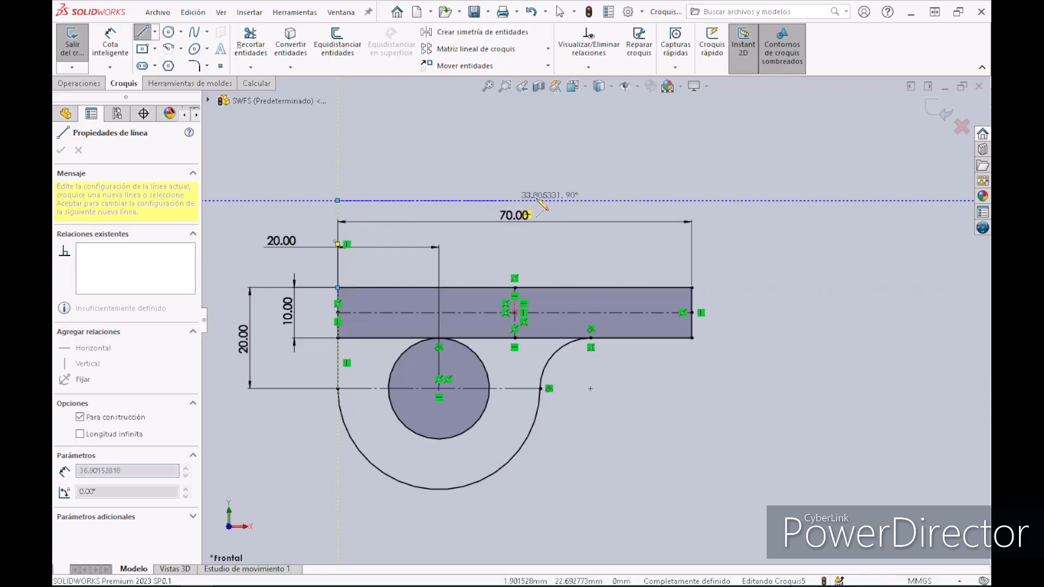
double_click(568, 201)
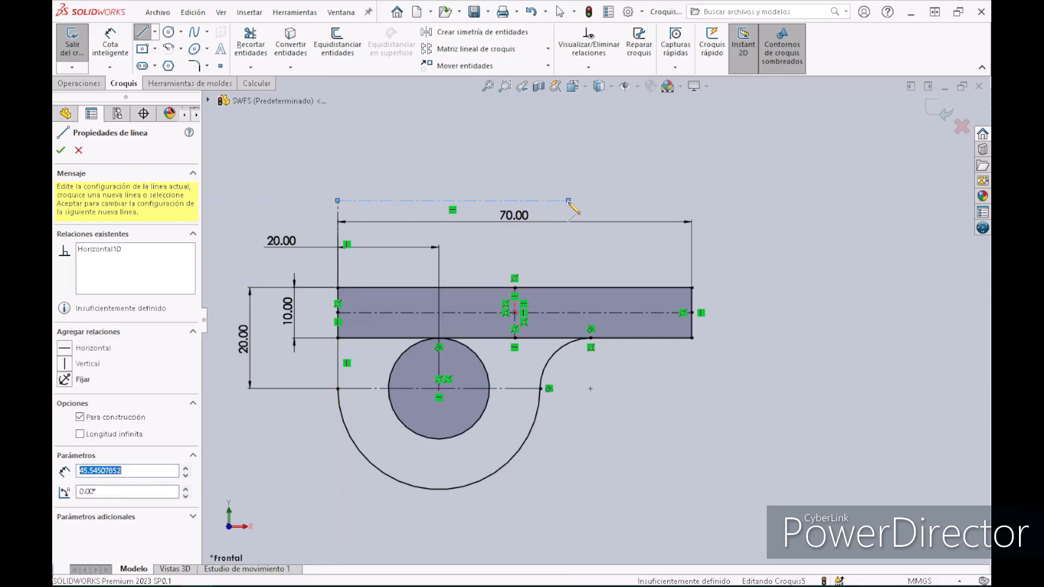
key("Escape")
Dimension the vertical construction line above the rectangle's upper-left corner to 30 mm
left_click(104, 36)
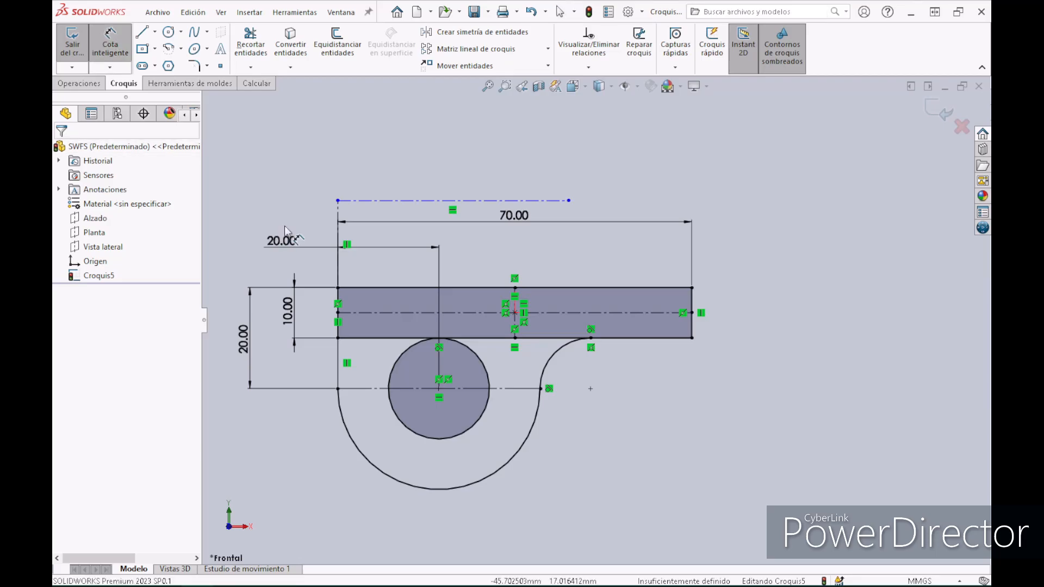
left_click(338, 218)
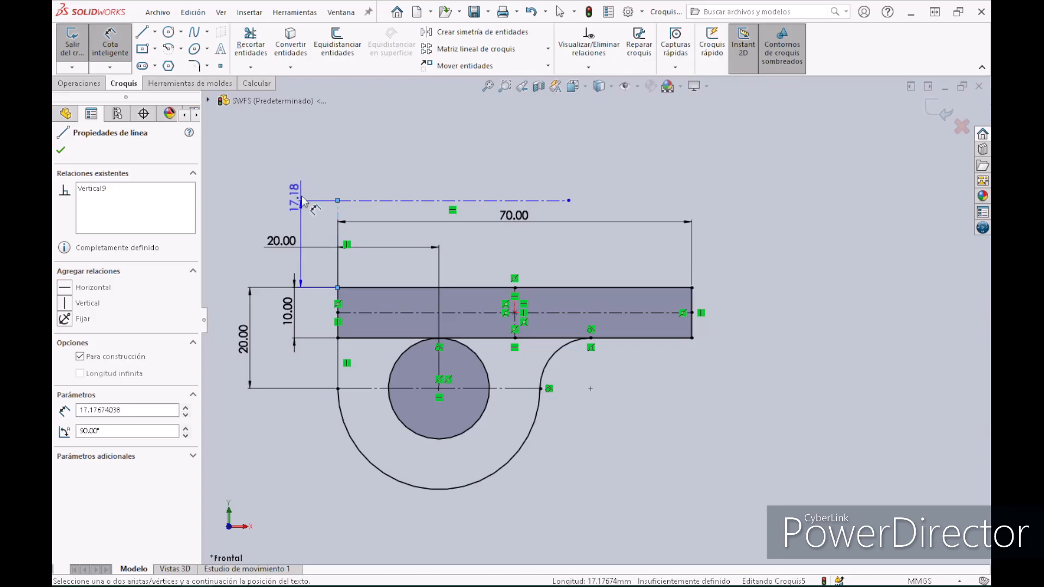
left_click(302, 175)
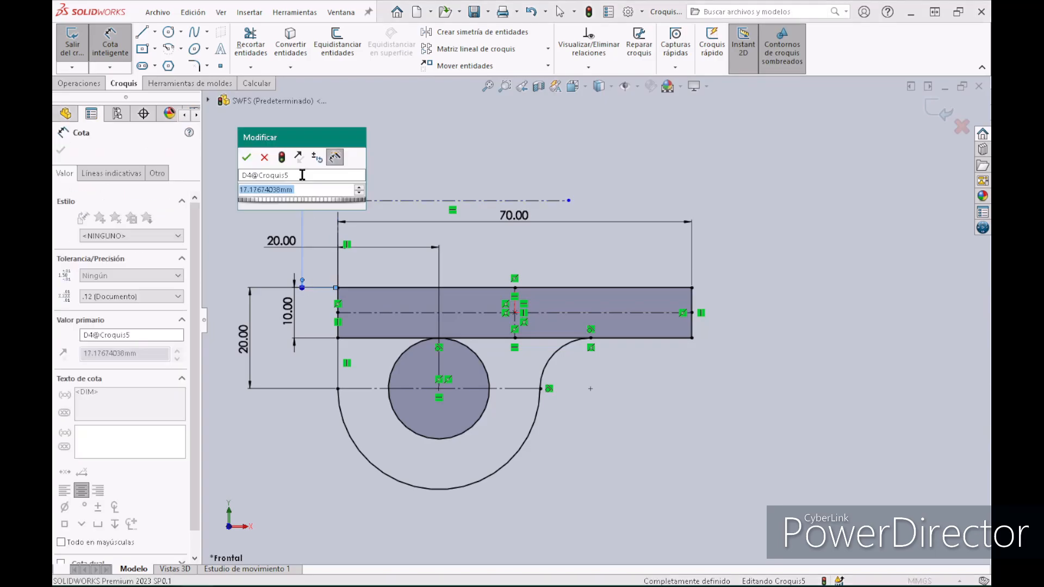
type("30")
key("Return")
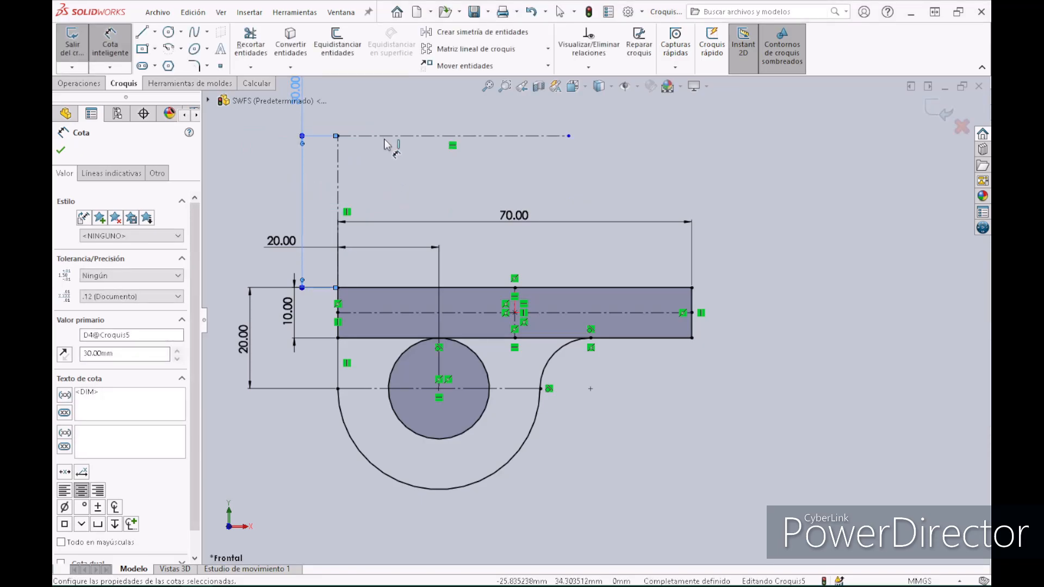
Dimension the upper horizontal construction line to 45 mm
left_click(407, 136)
left_click(442, 119)
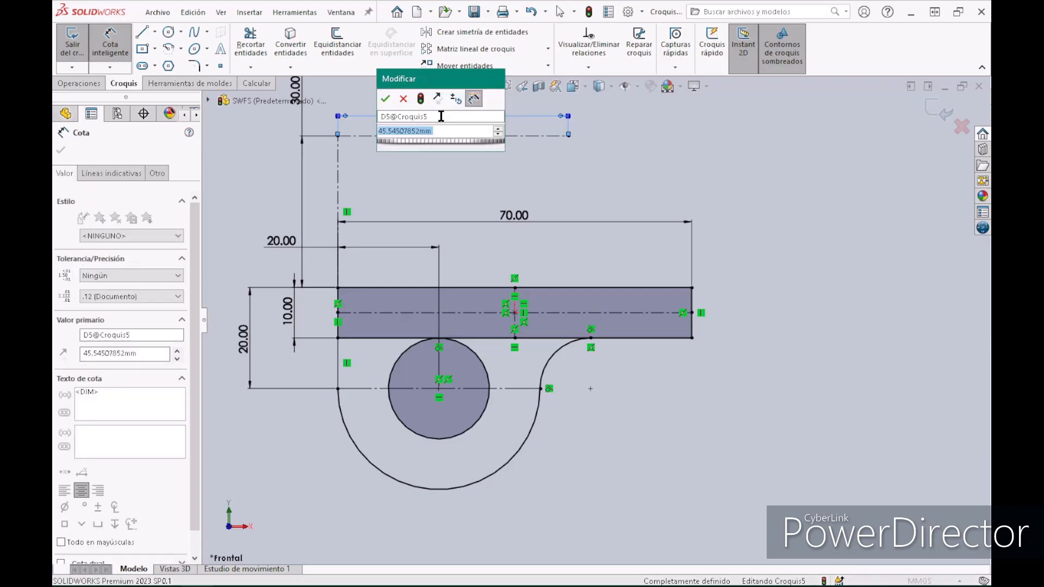
type("45")
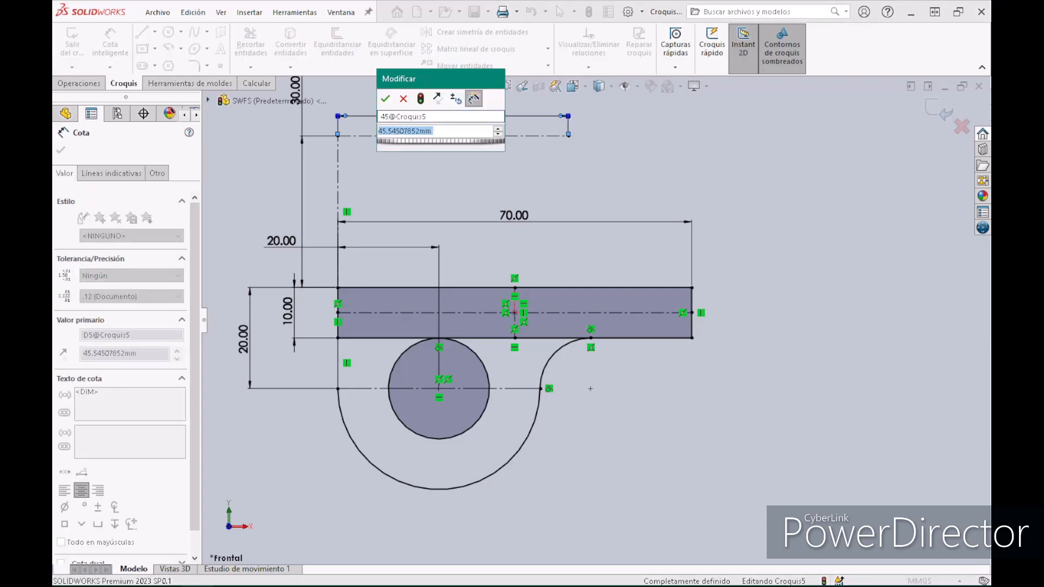
type("45")
key("Return")
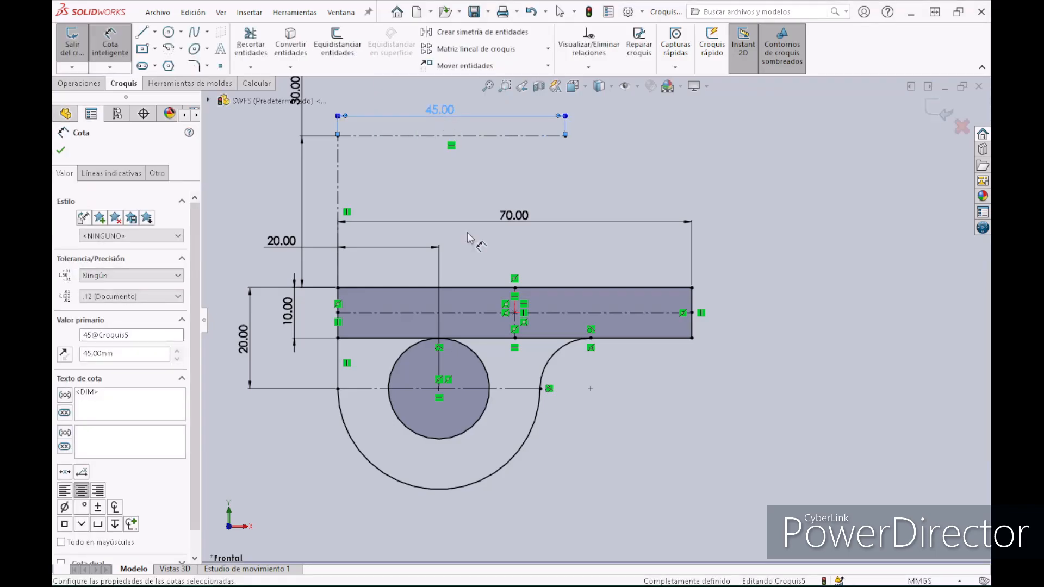
scroll(468, 233, "up", 1)
scroll(468, 234, "down", 1)
scroll(467, 233, "up", 1)
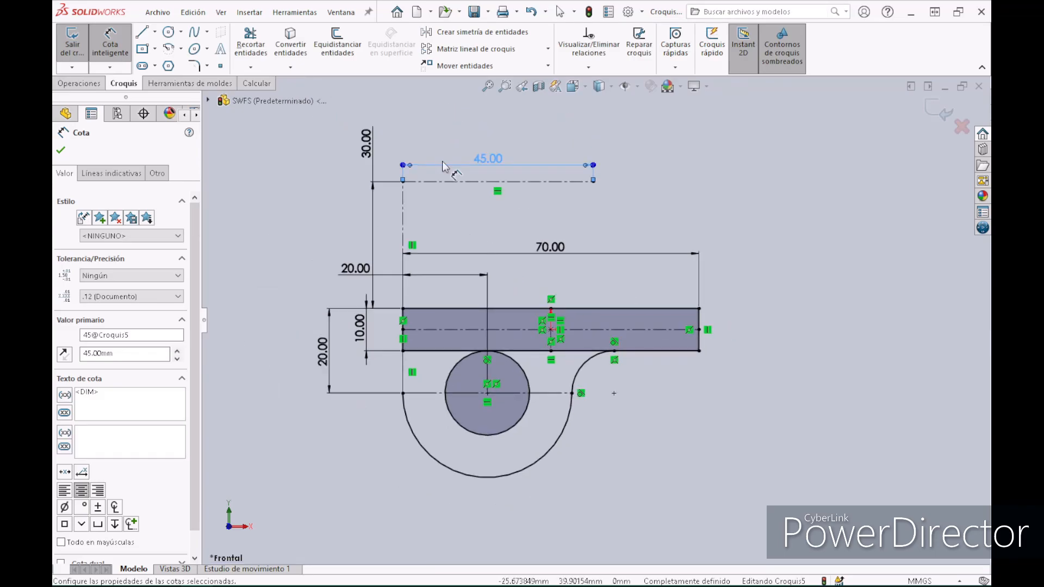
scroll(442, 162, "down", 1)
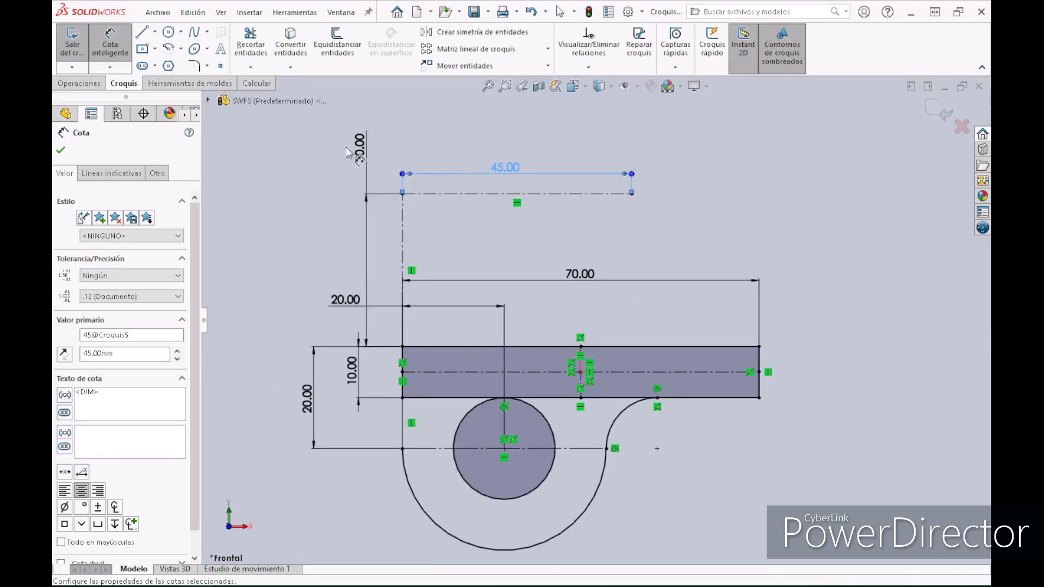
left_click(60, 150)
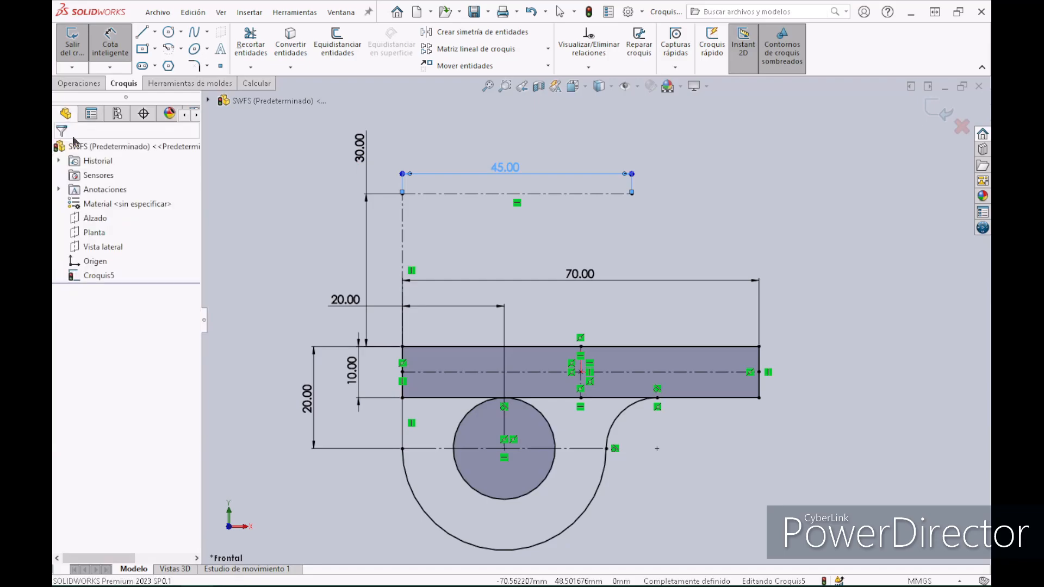
key("Escape")
Sketch two concentric circles below the upper construction line's right endpoint, the outer through that endpoint with radius about 20.8 mm, the inner about 8.3 mm
left_click(170, 35)
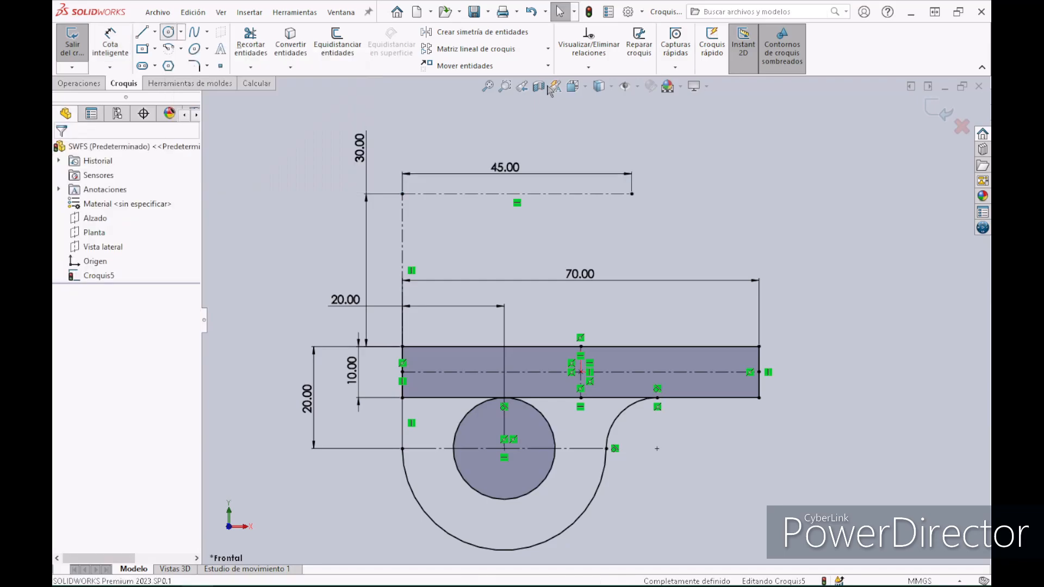
left_click(632, 299)
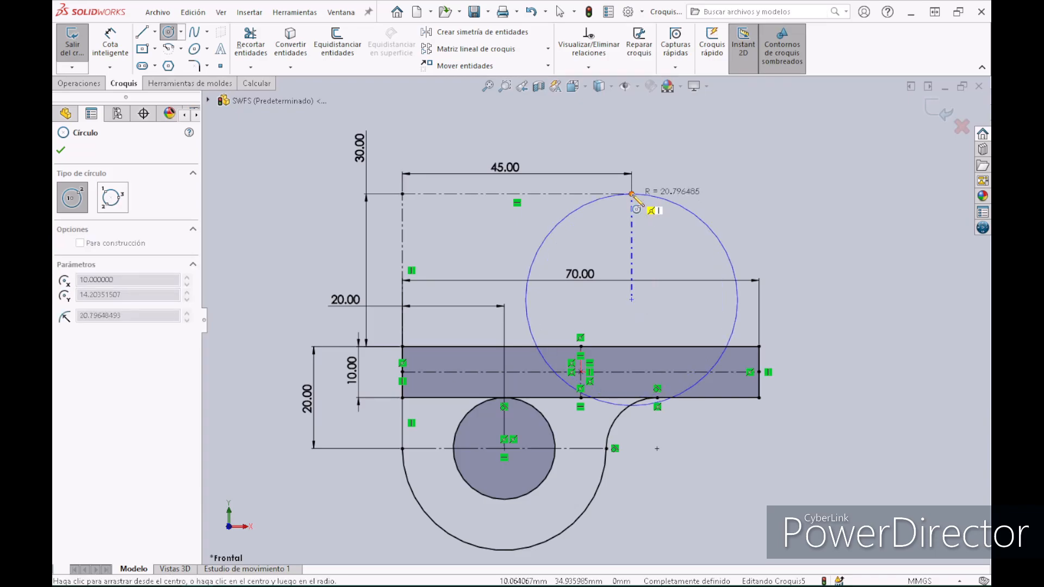
left_click(631, 193)
left_click(632, 299)
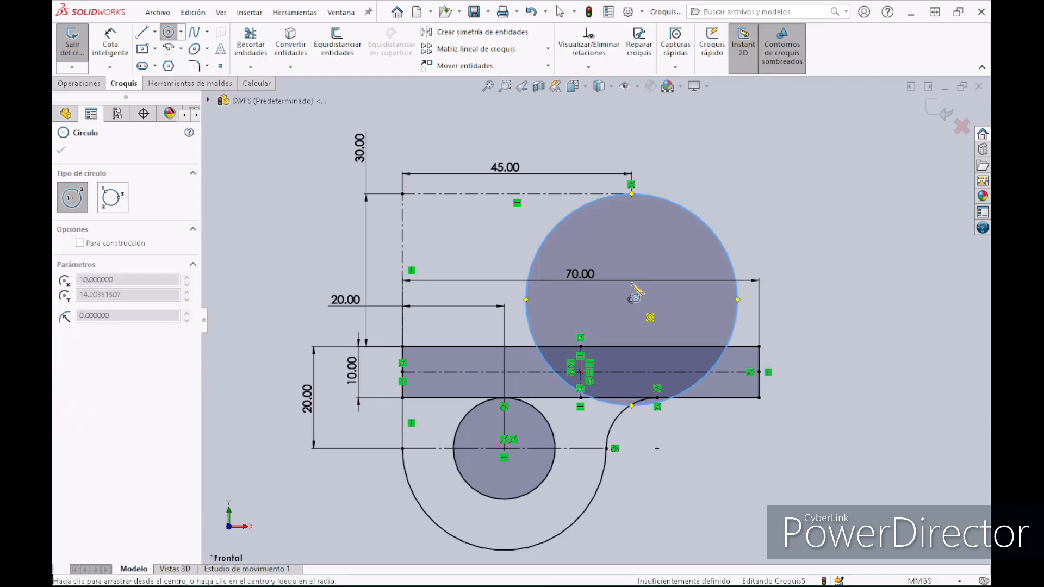
left_click(608, 266)
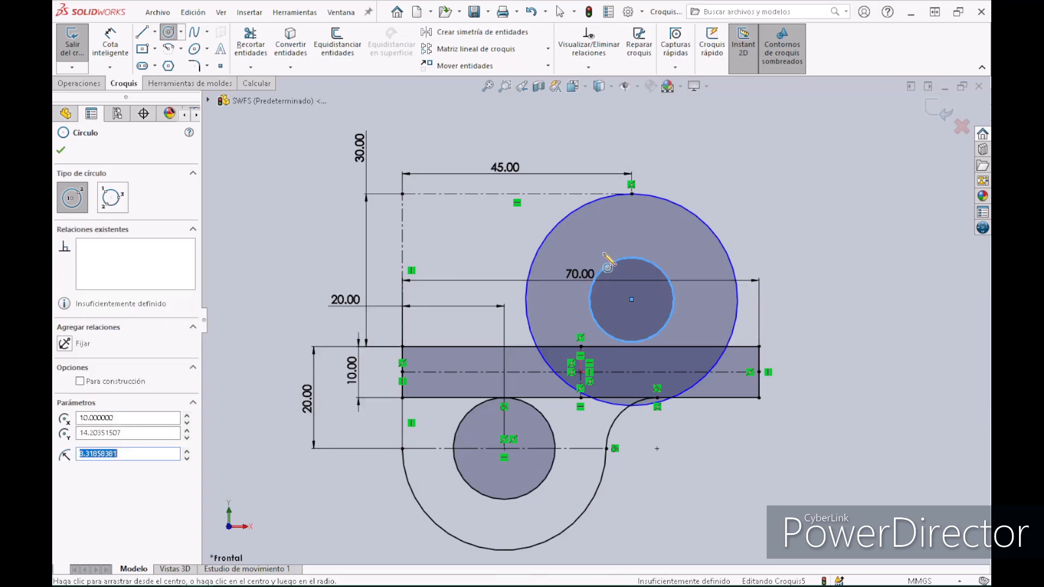
left_click(60, 150)
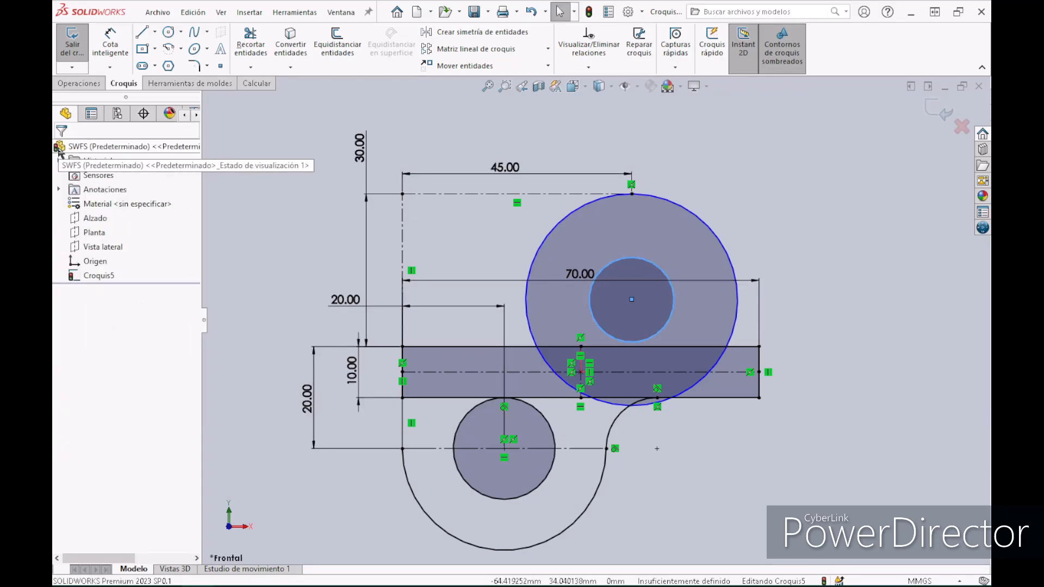
Dimension the inner concentric circle above the rectangle to a 20 mm diameter
left_click(111, 44)
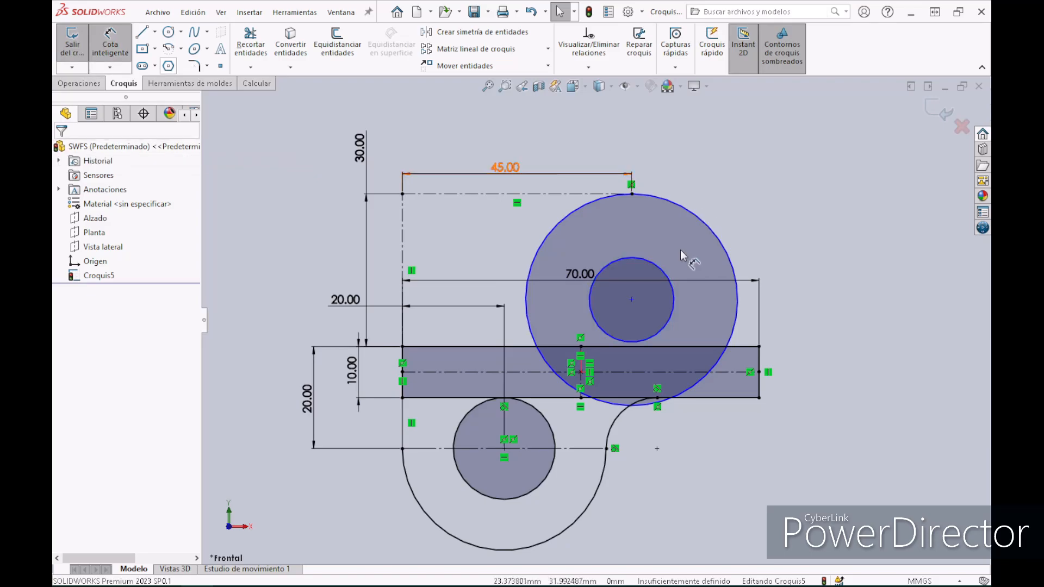
left_click(665, 276)
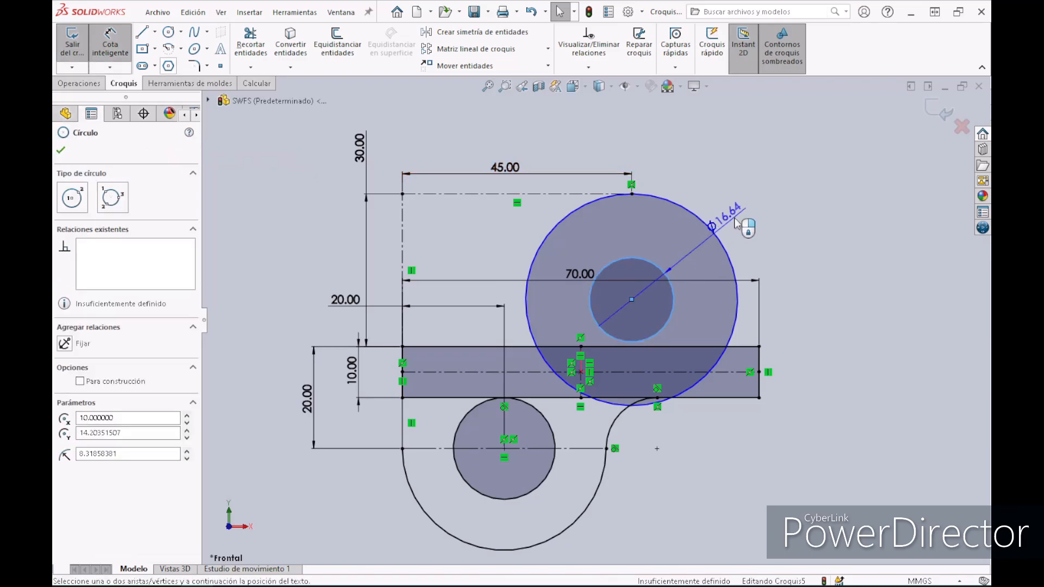
left_click(752, 216)
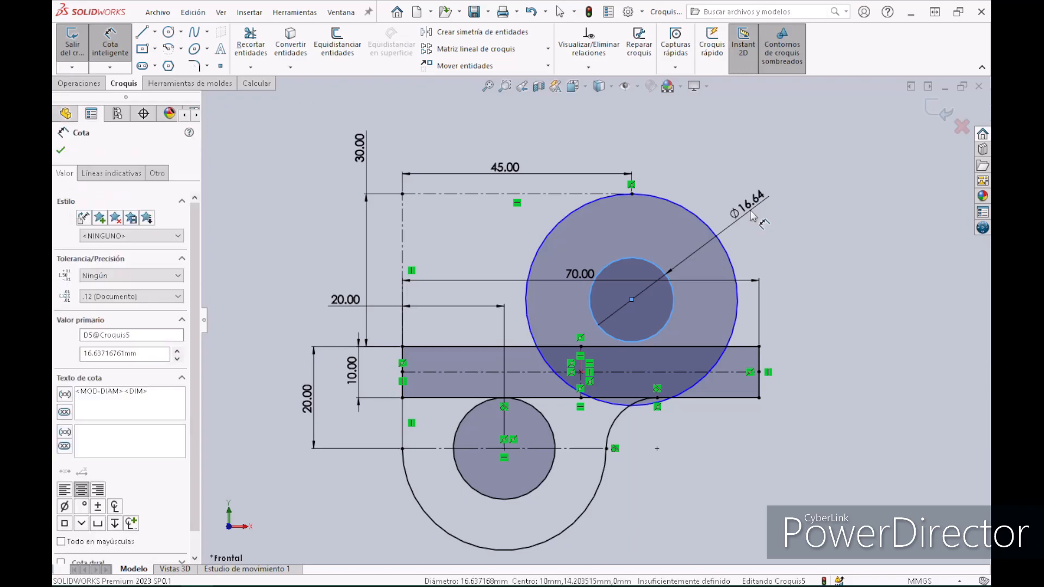
key("Return")
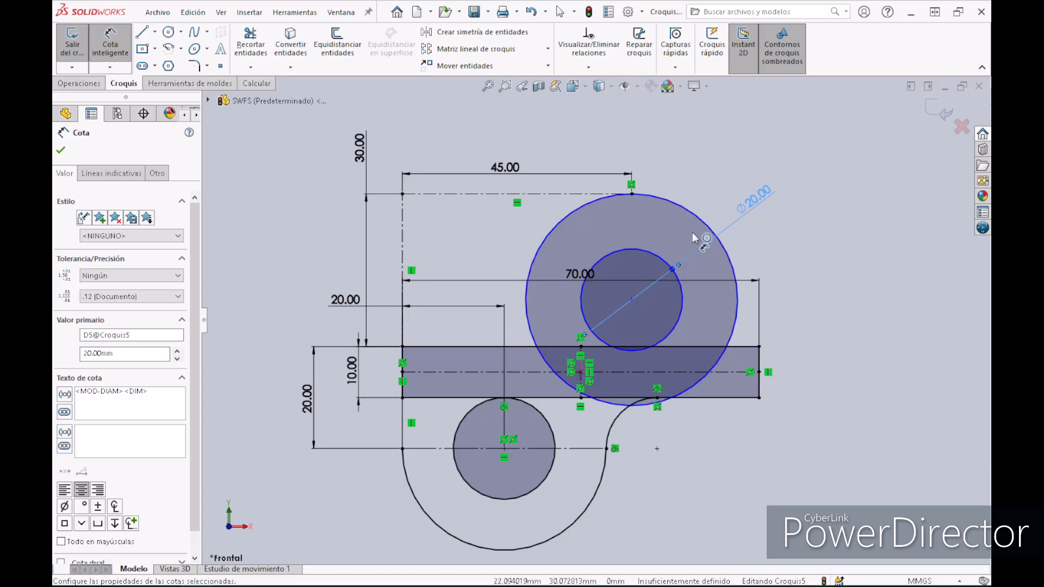
Dimension the outer concentric circle above the rectangle to a 30 mm diameter
left_click(810, 235)
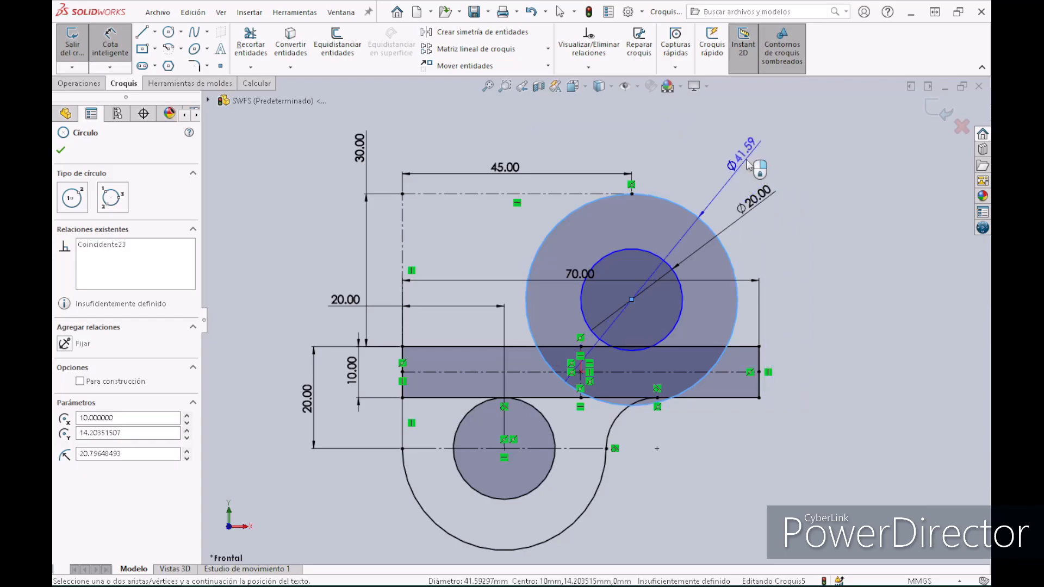
left_click(749, 165)
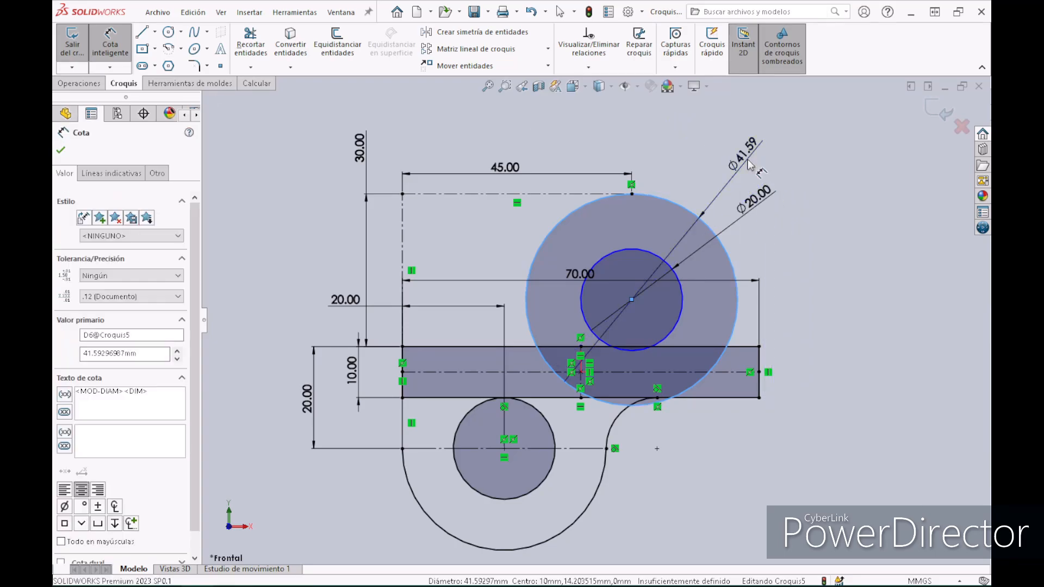
key("Return")
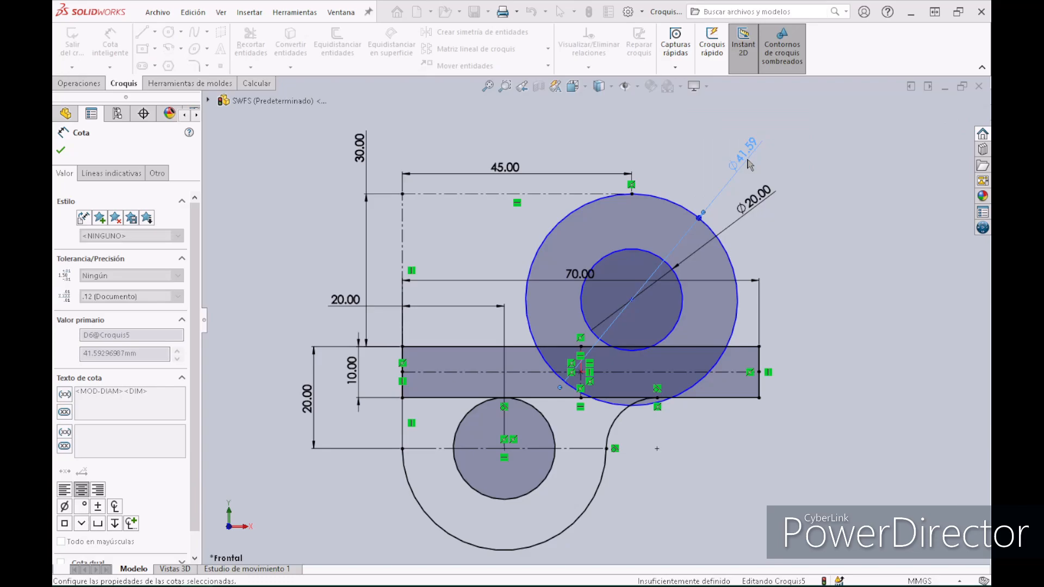
key("Return")
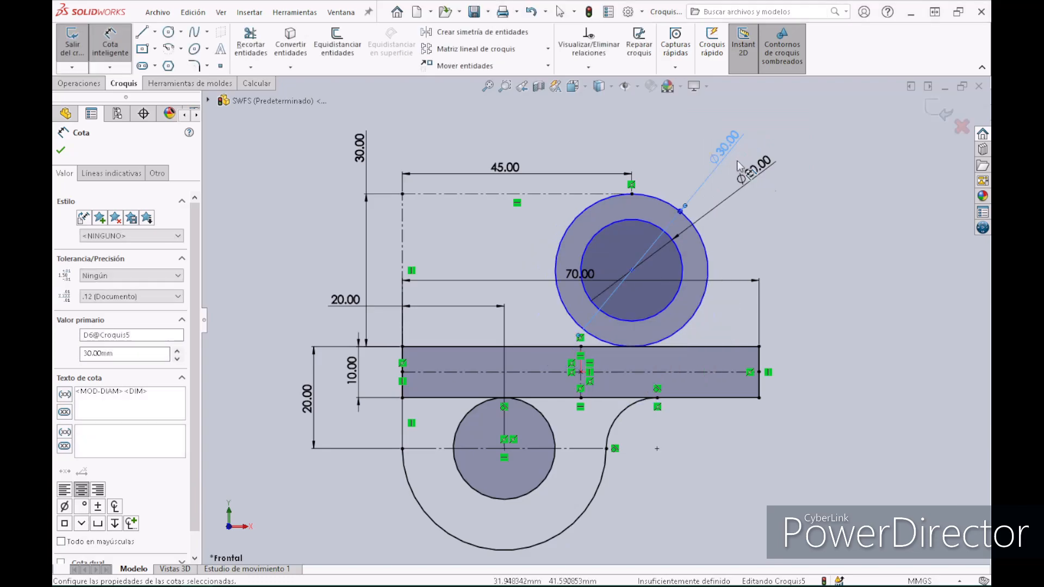
left_click(60, 152)
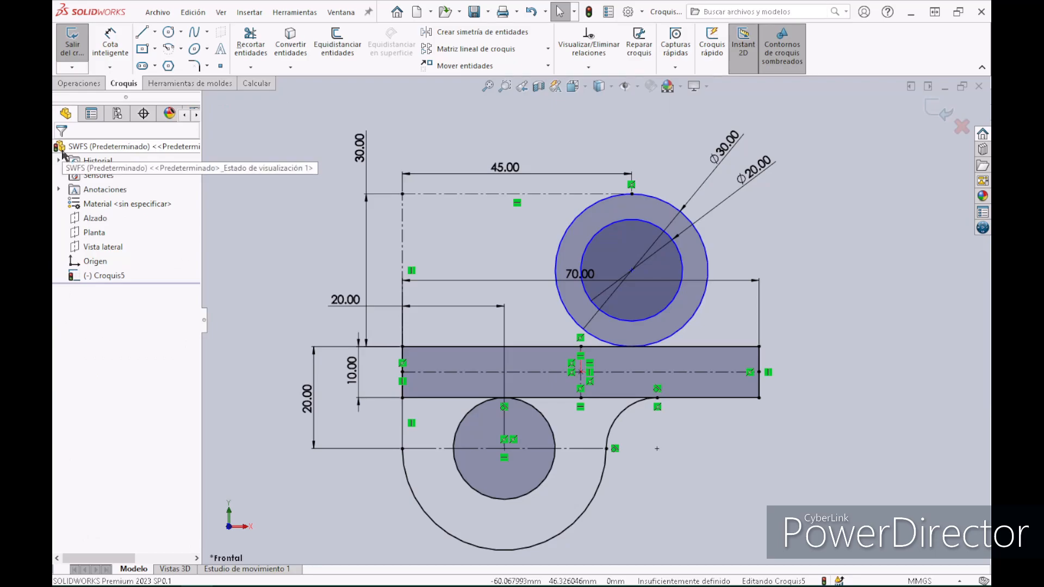
Sketch a horizontal construction line from the upper circles' center to the outer circle's left quadrant point
left_click(155, 31)
left_click(166, 64)
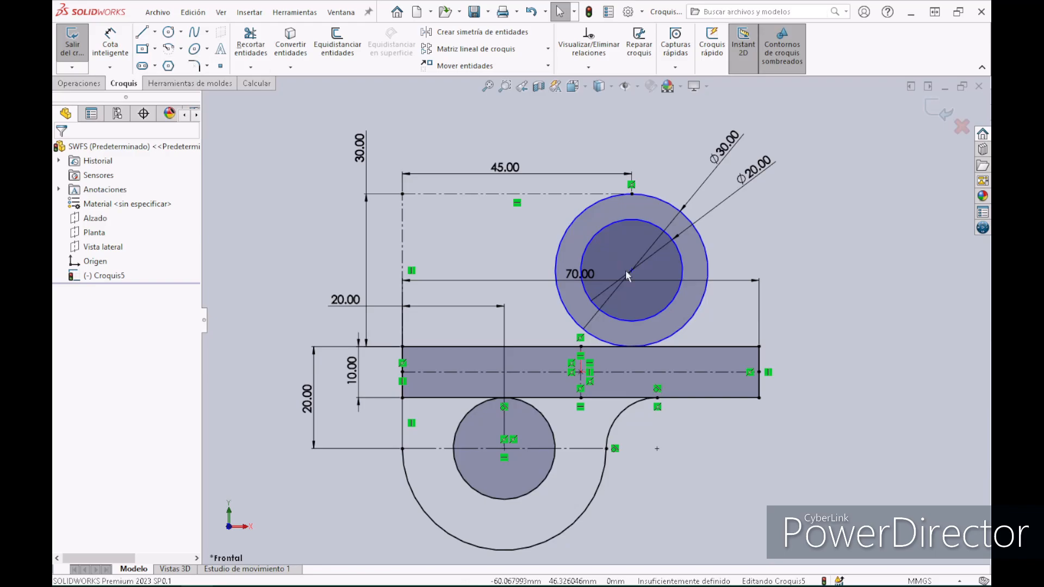
left_click(631, 270)
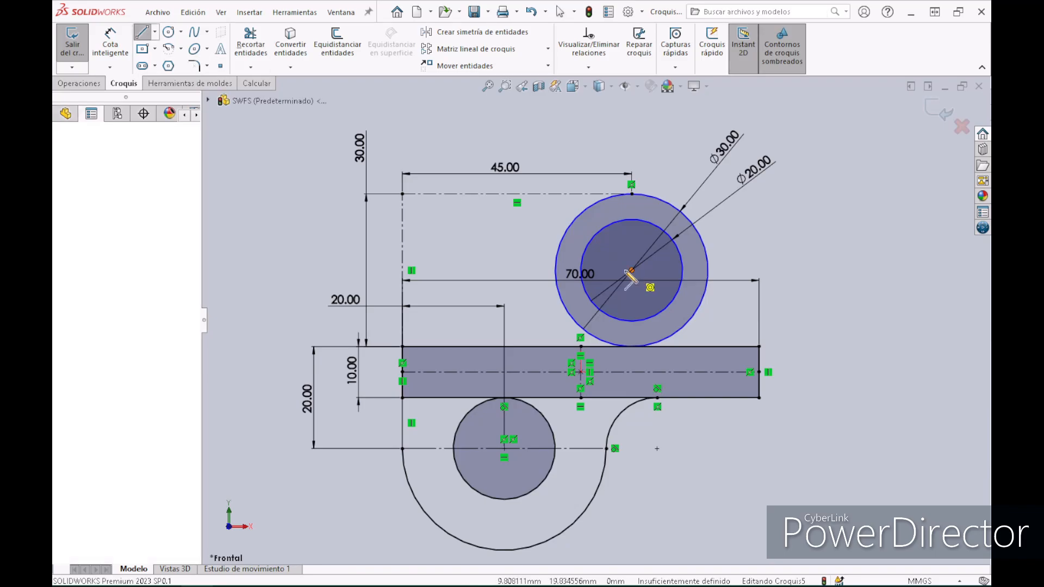
left_click(556, 270)
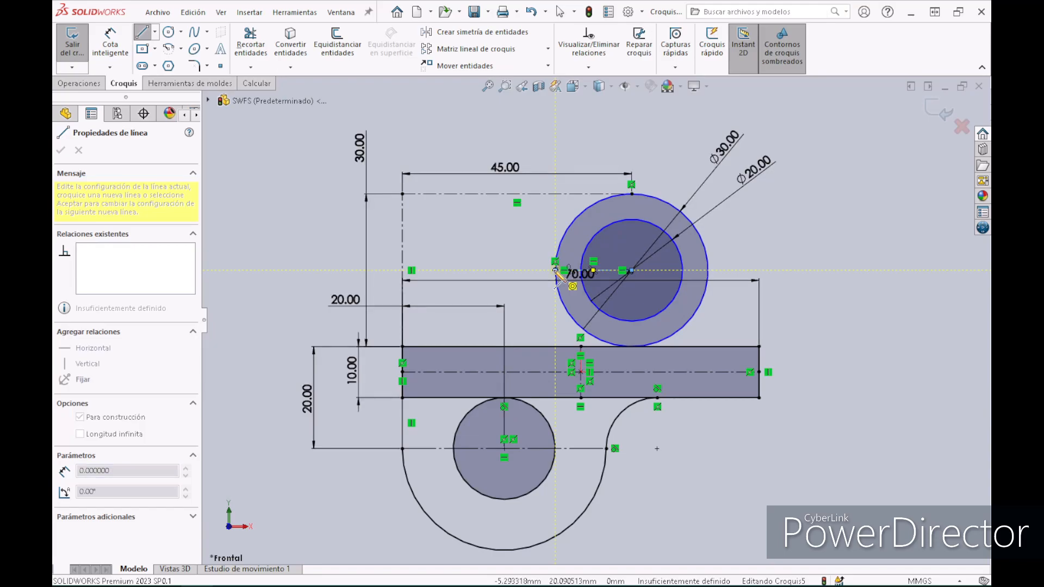
key("Escape")
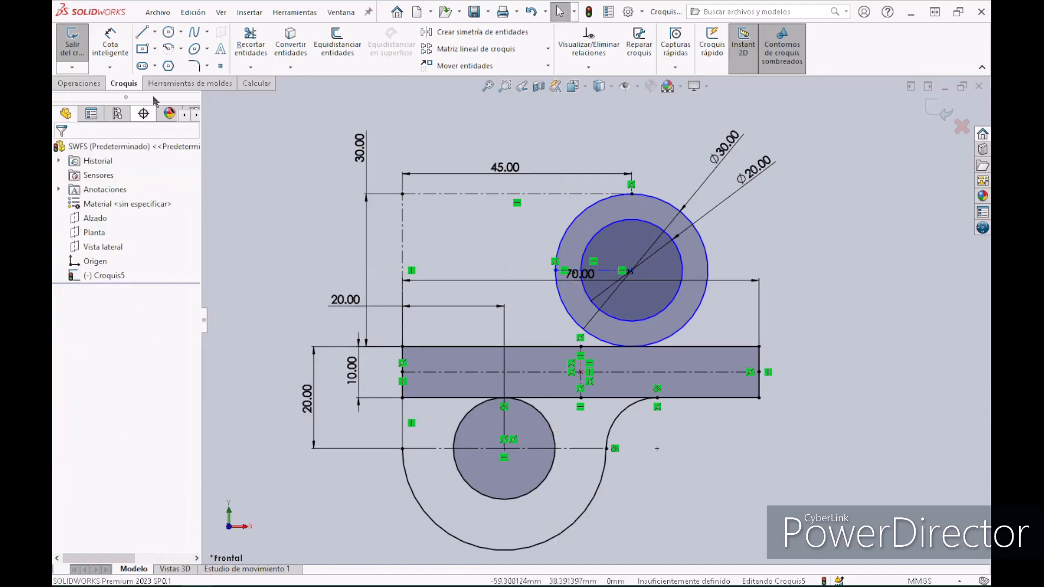
Sketch a vertical solid line down from the outer circle's left quadrant point, ending just above the rectangle
left_click(144, 33)
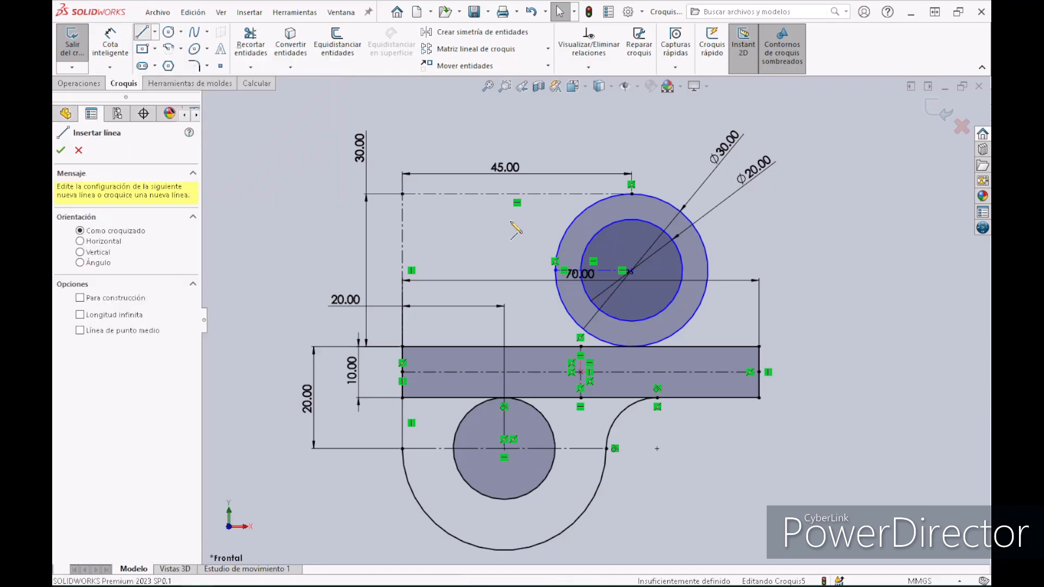
left_click(555, 270)
left_click(556, 317)
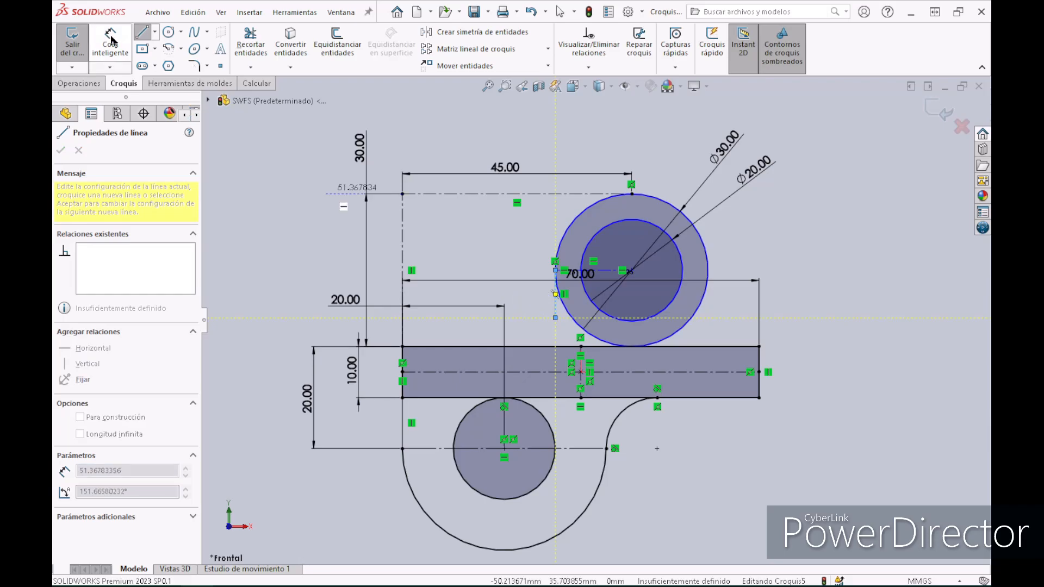
Dimension the vertical line below the outer circle's left quadrant point to a length of 5 mm
key("Escape")
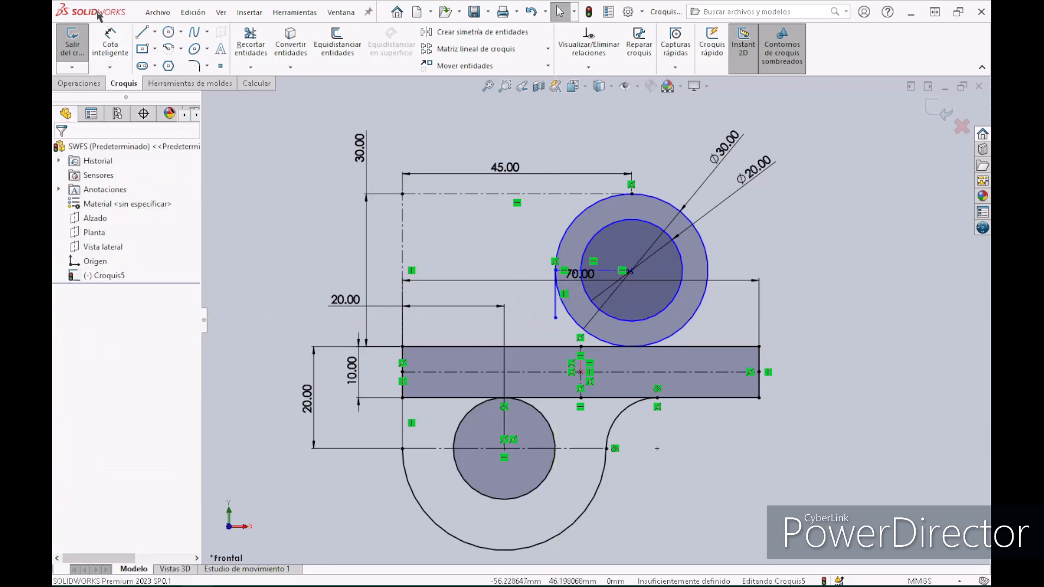
left_click(109, 40)
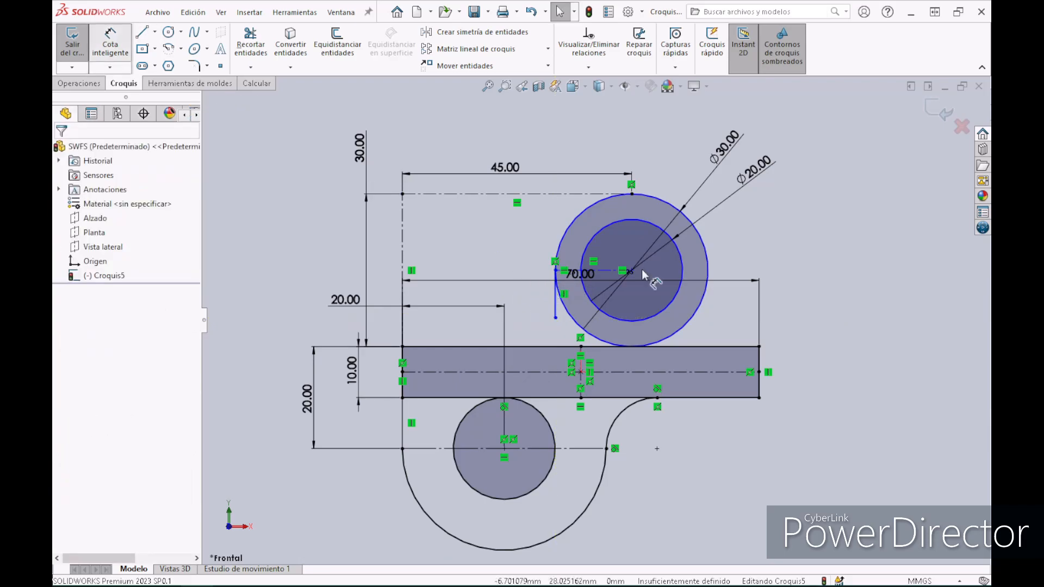
left_click(556, 300)
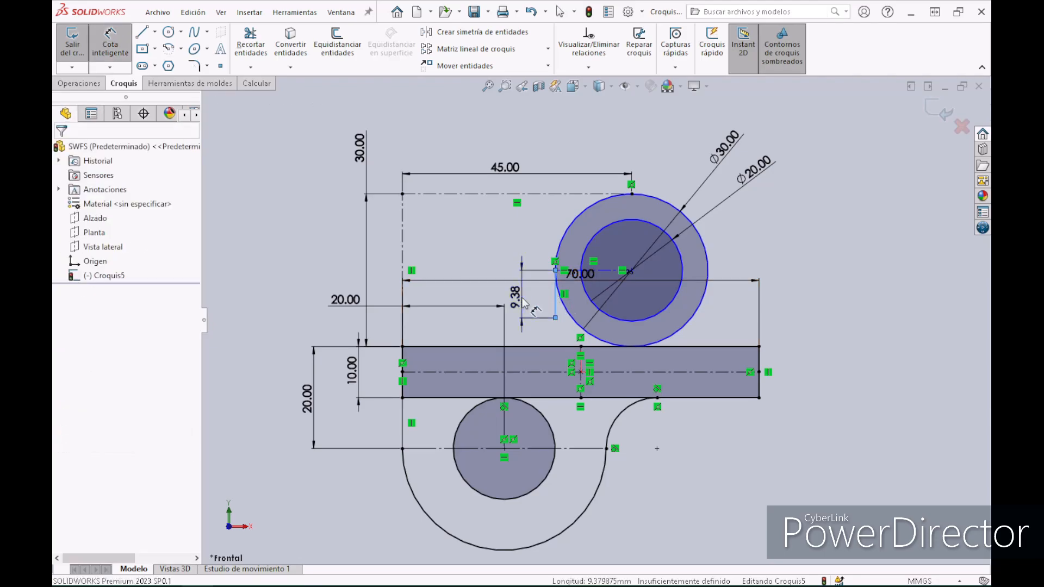
left_click(522, 299)
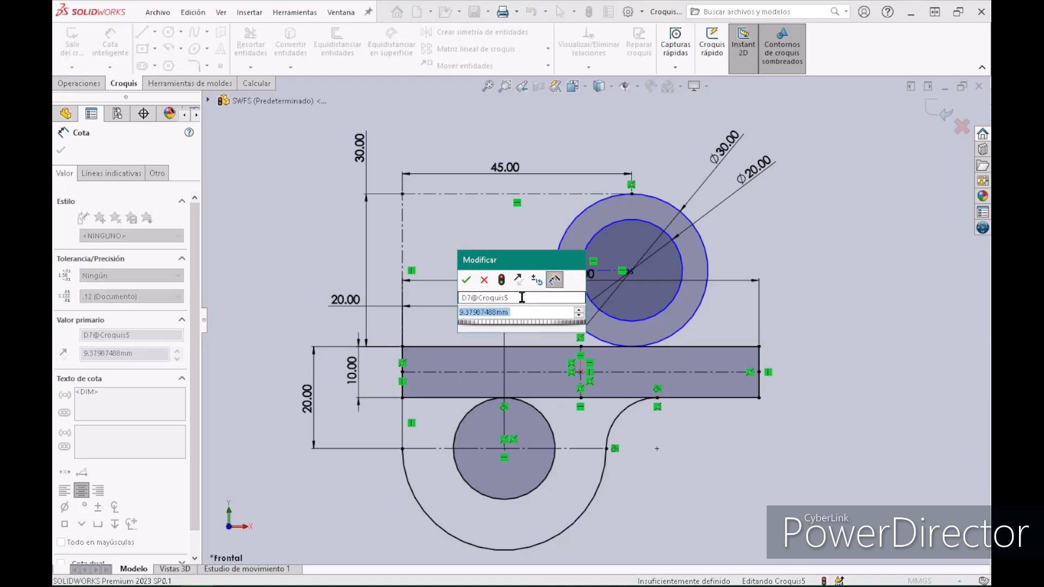
type("5")
key("Escape")
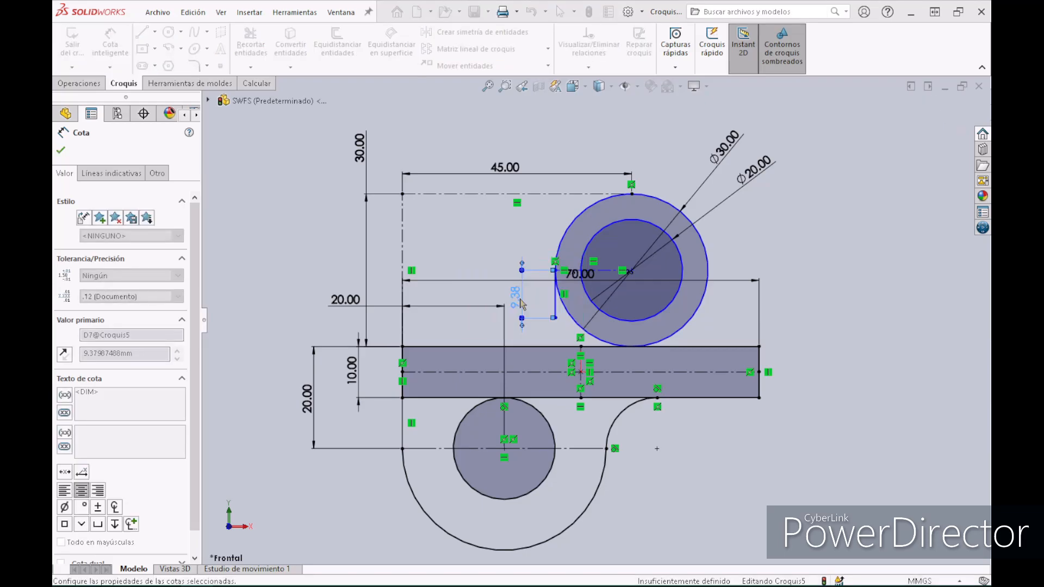
left_click(61, 150)
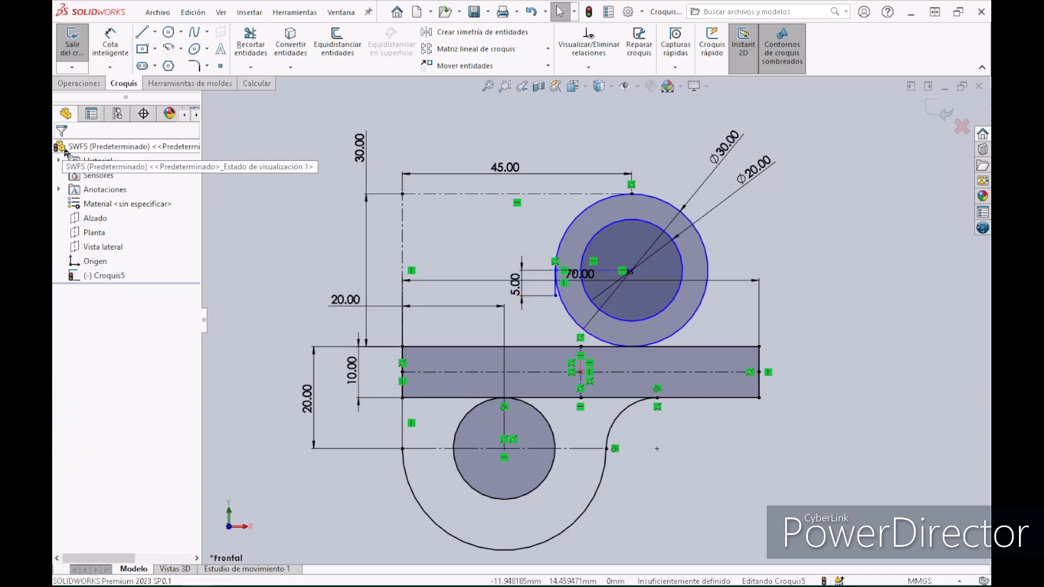
Sketch a circle of about 10 mm radius beside the short vertical line, resting tangent on the rectangle's upper edge
left_click(168, 31)
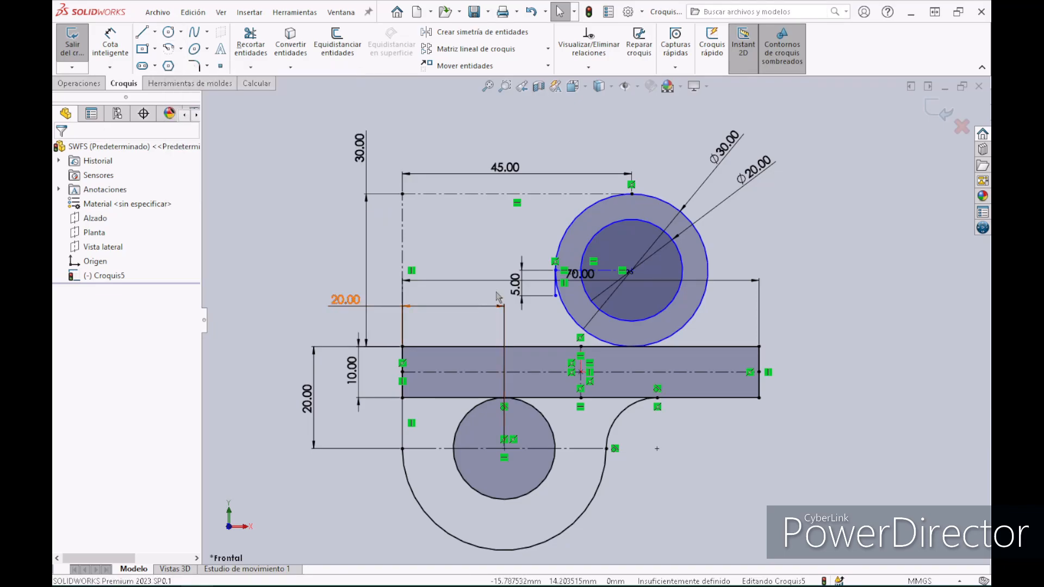
left_click(168, 35)
left_click(499, 295)
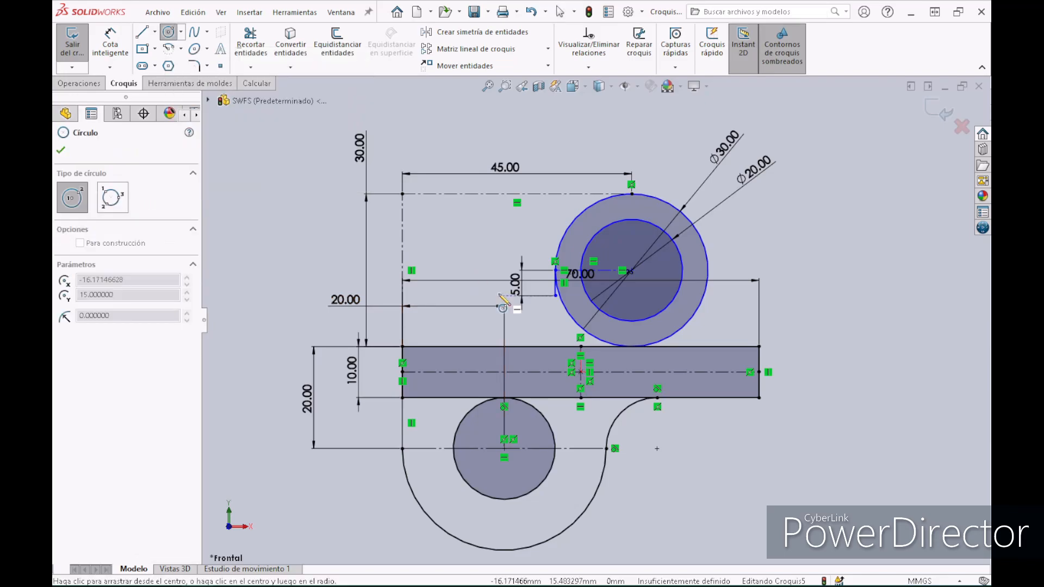
left_click(499, 347)
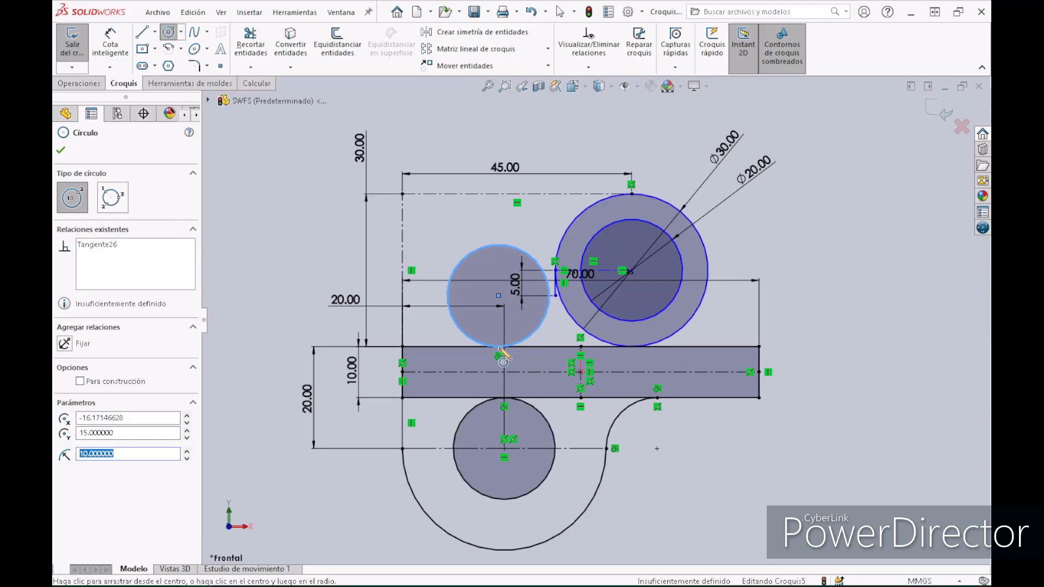
key("Escape")
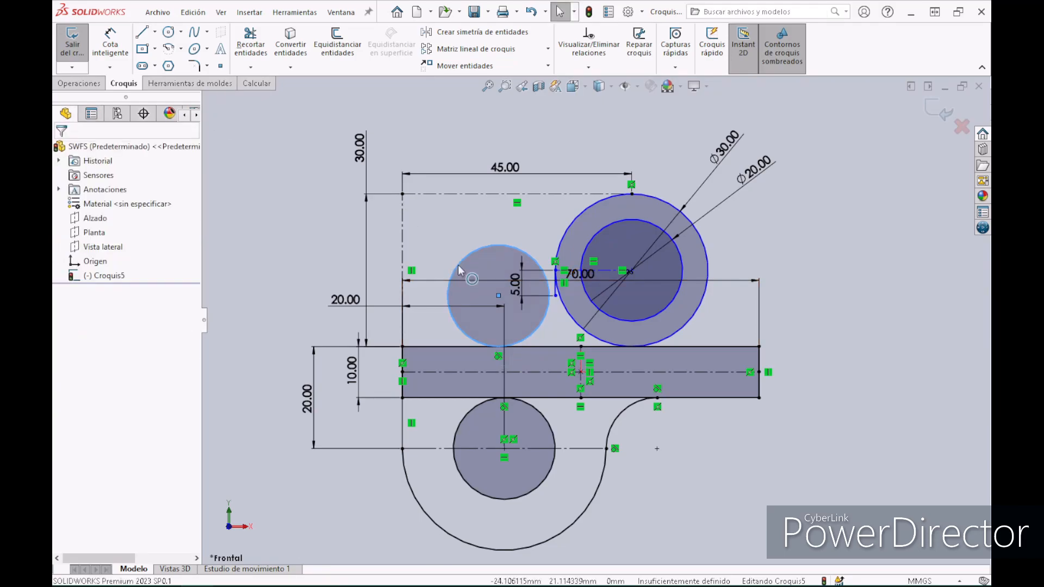
left_click(459, 271)
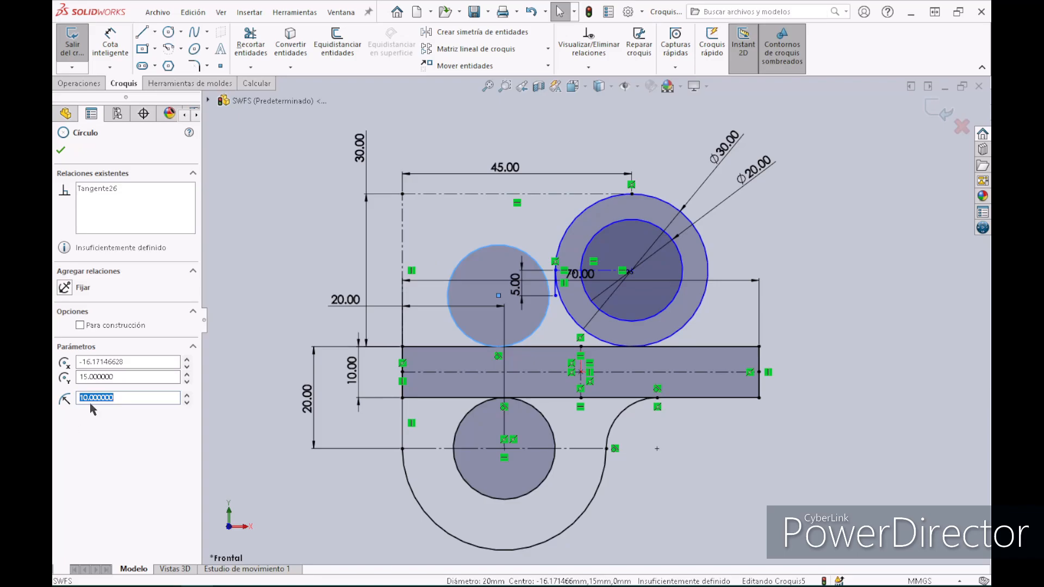
key("Escape")
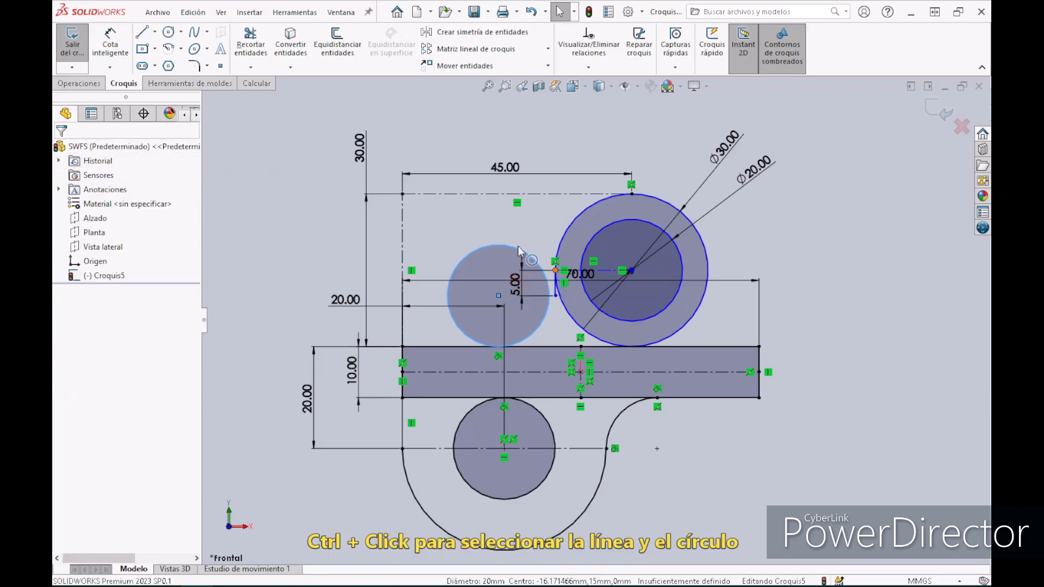
Make the new circle tangent to the 5 mm vertical line and trim it to the lower-right quarter arc
left_click(538, 268)
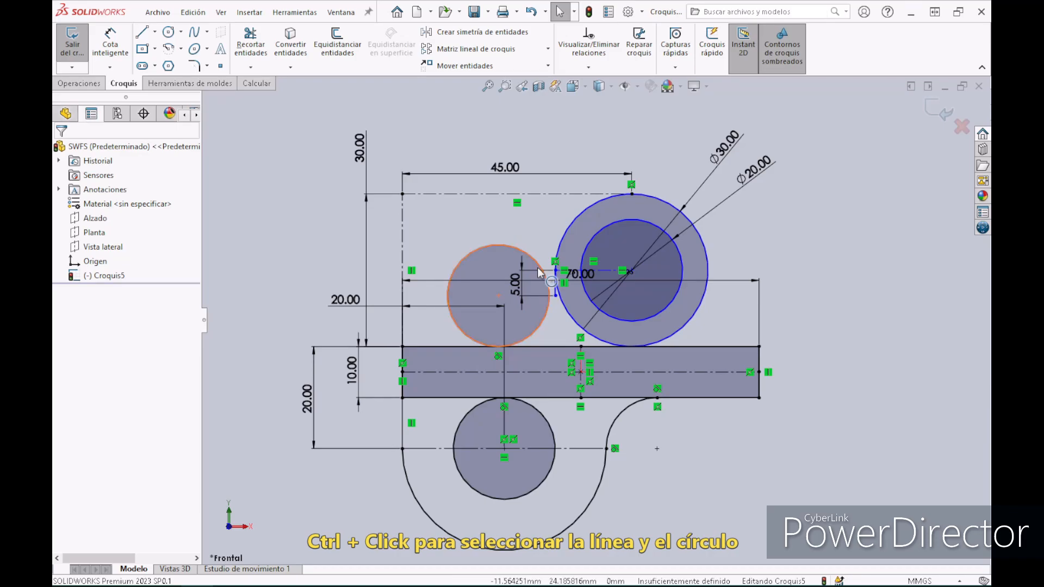
left_click(539, 272)
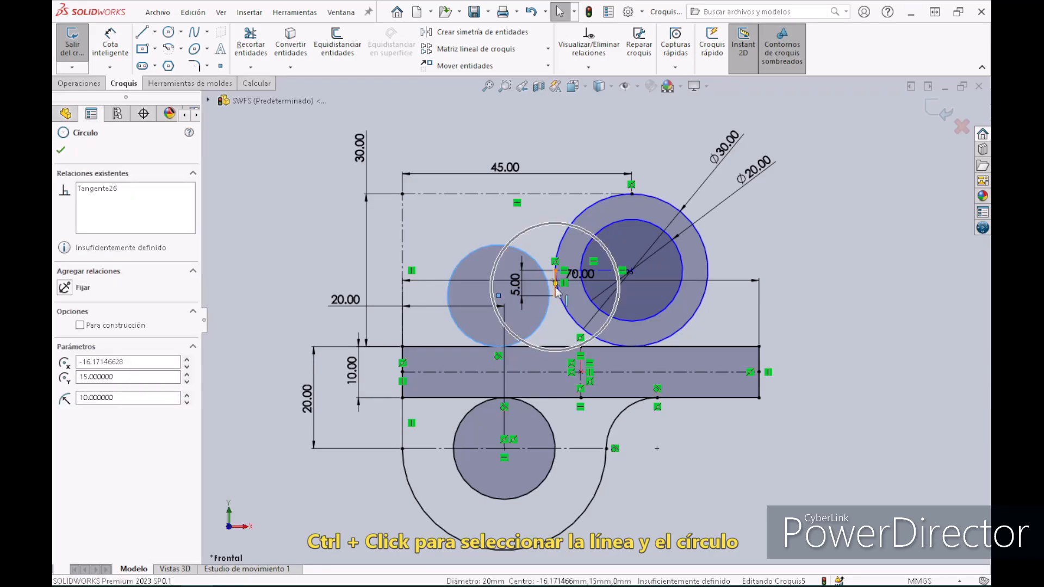
left_click(556, 289, "ctrl")
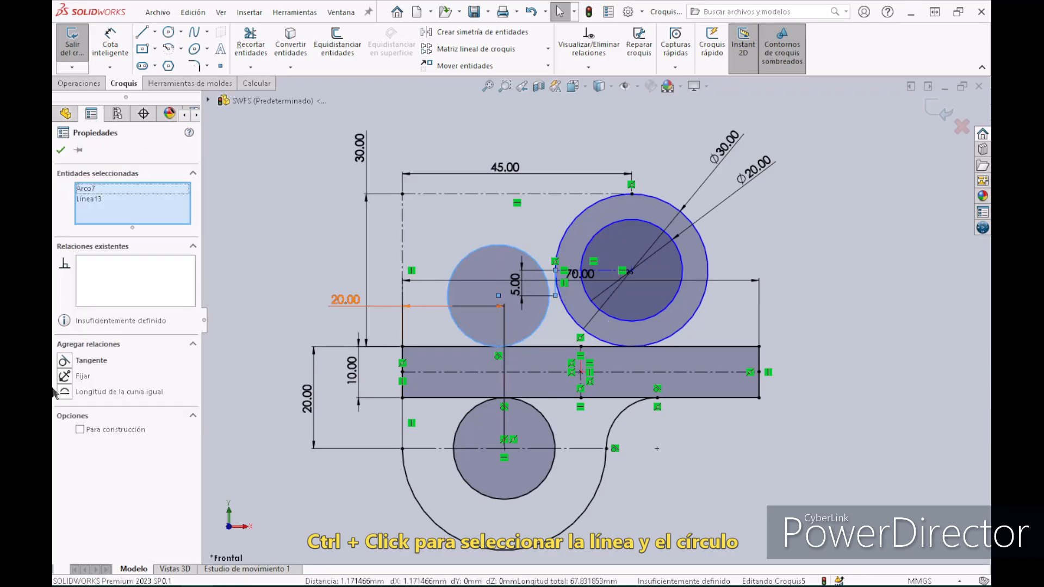
left_click(64, 361)
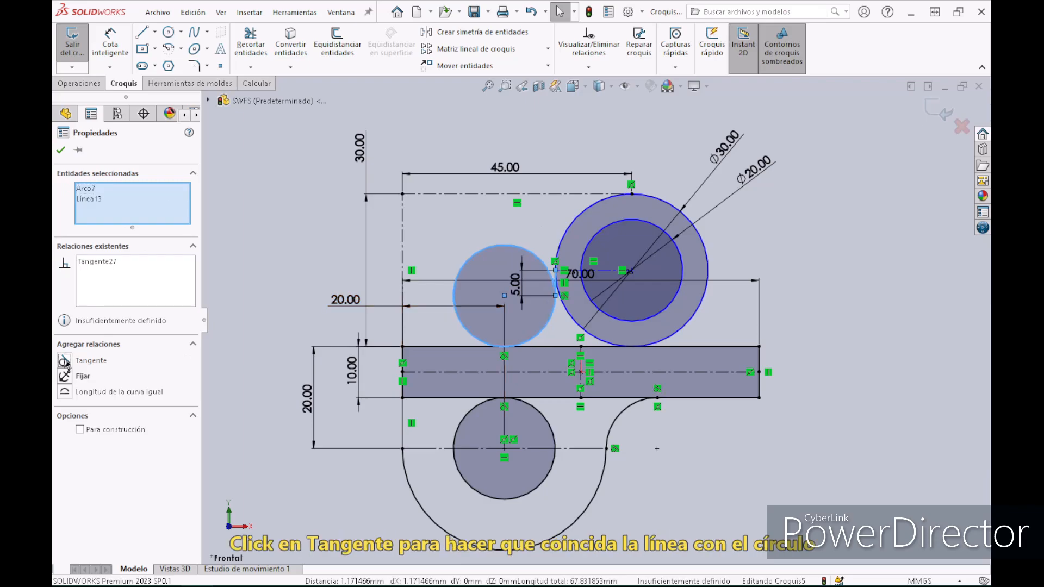
left_click(61, 152)
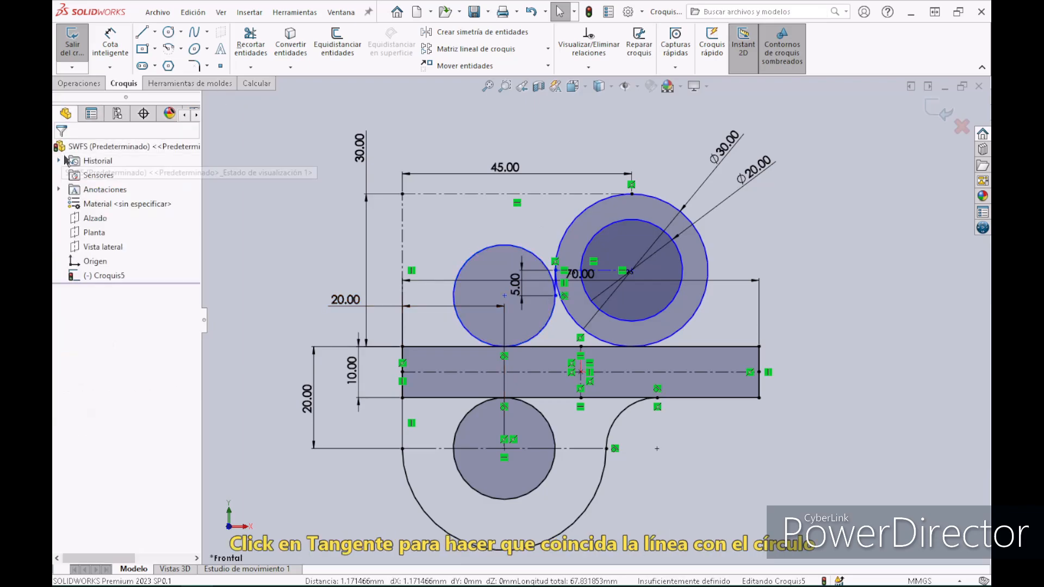
left_click(245, 44)
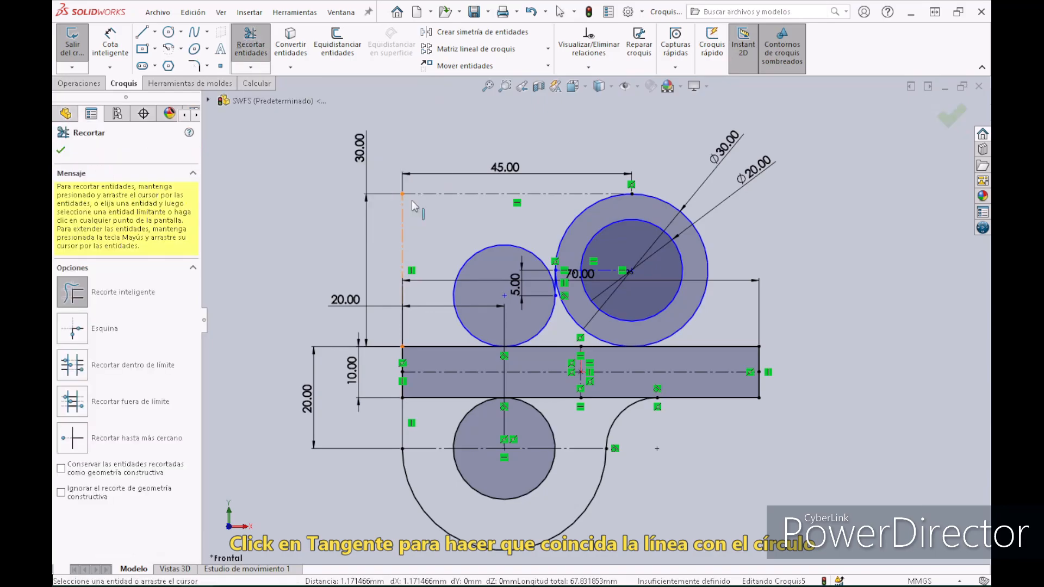
left_click(475, 259)
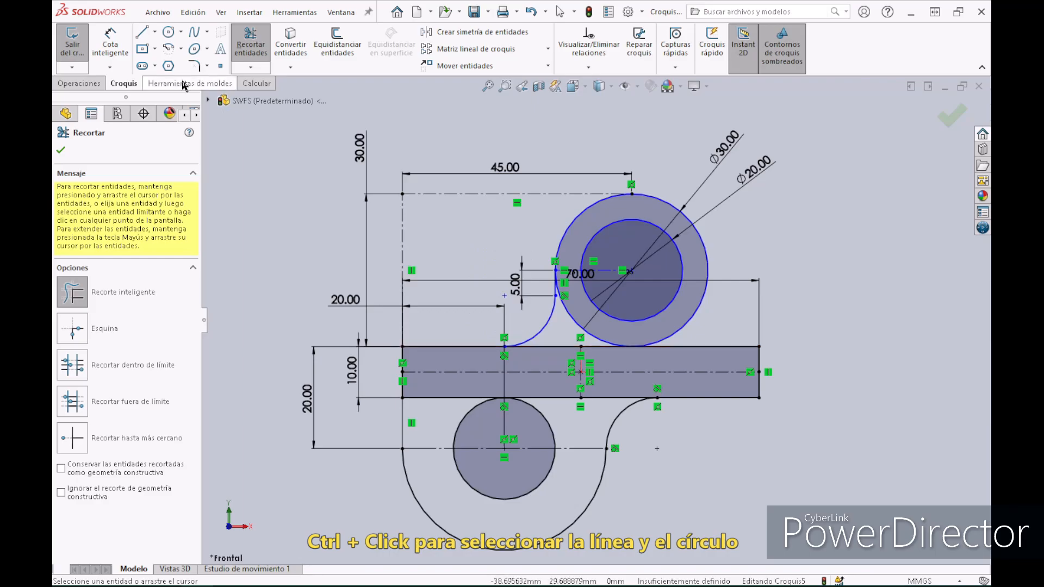
Sketch a vertical construction line from the upper circles' center down to the rectangle's upper edge
left_click(155, 32)
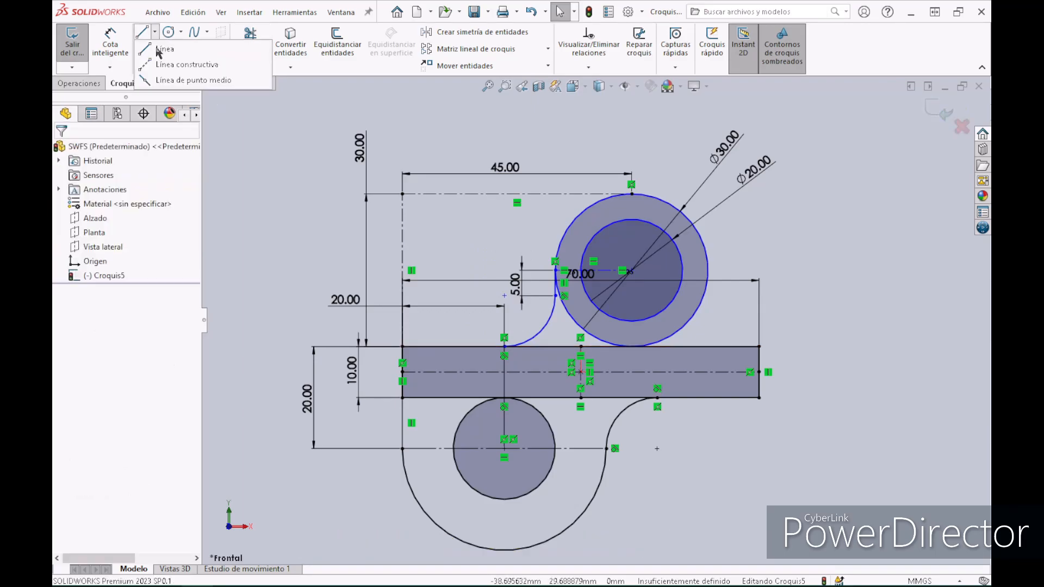
left_click(160, 50)
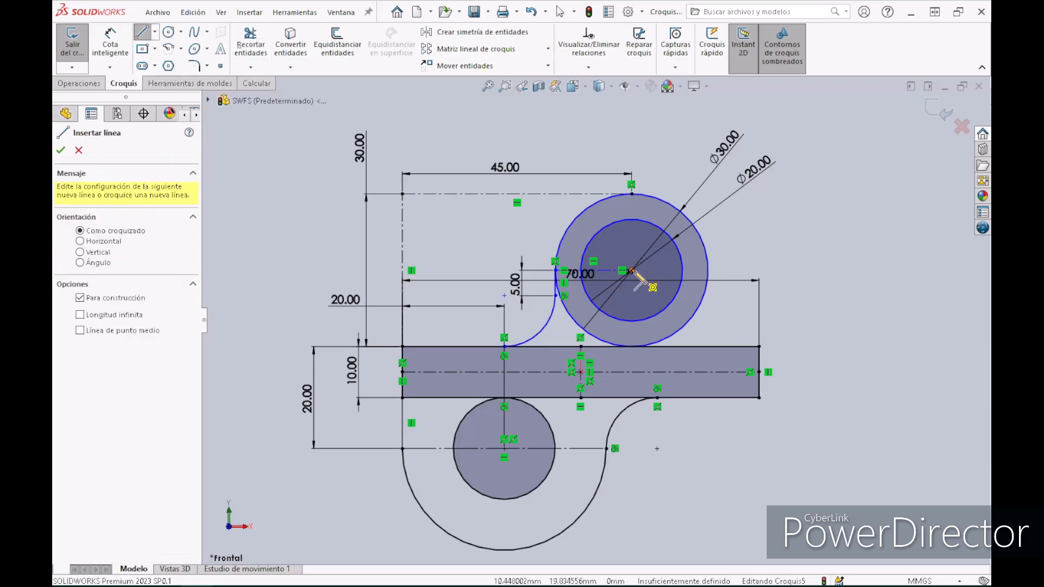
left_click_drag(632, 271, 630, 347)
key("Escape")
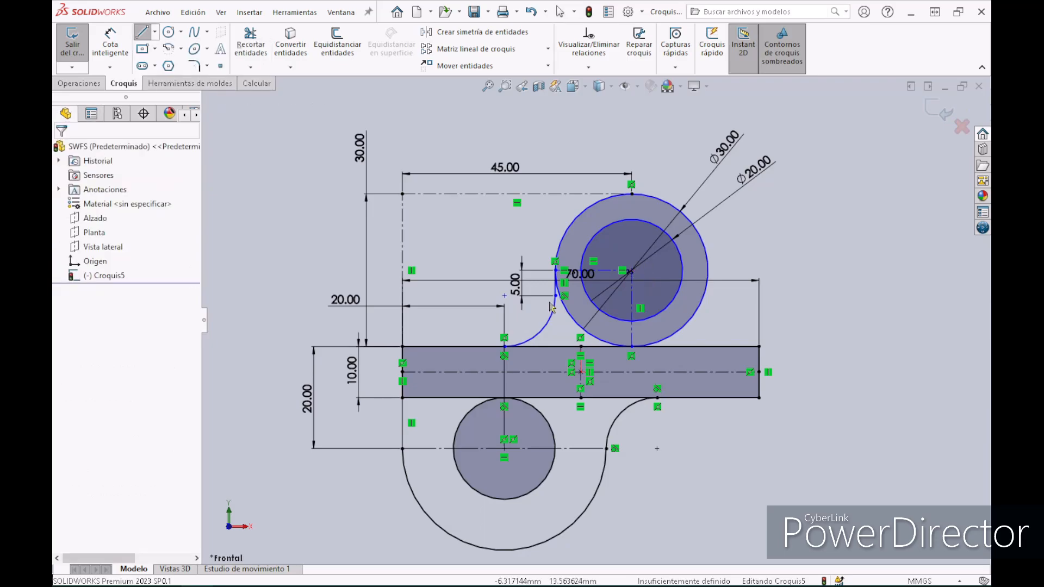
key("Escape")
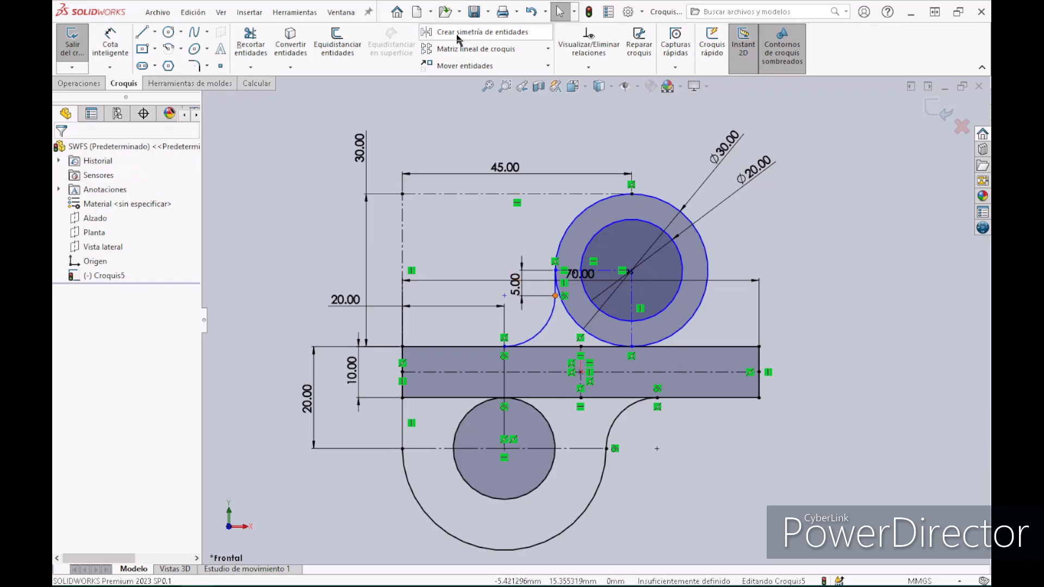
Mirror the 5 mm vertical line and the quarter arc about the vertical construction line through the upper circles' center, keeping the originals
left_click(458, 34)
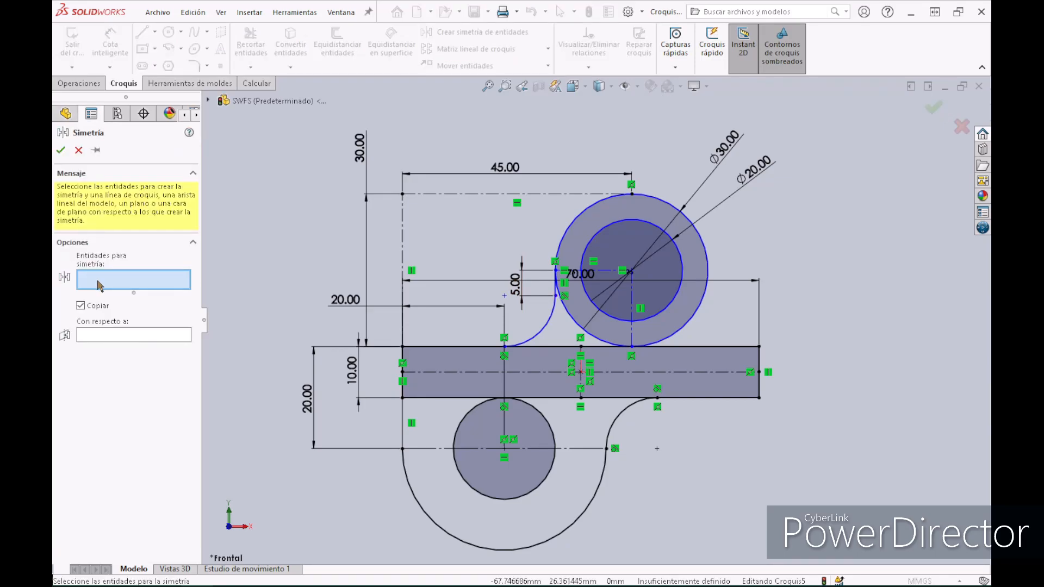
left_click(555, 284)
left_click(553, 315)
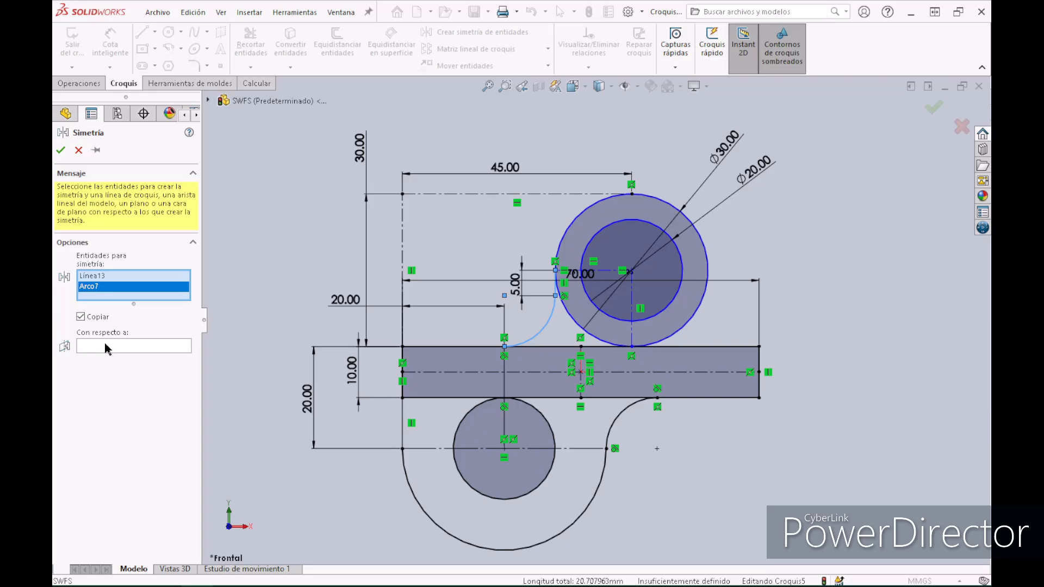
left_click(107, 346)
left_click(632, 304)
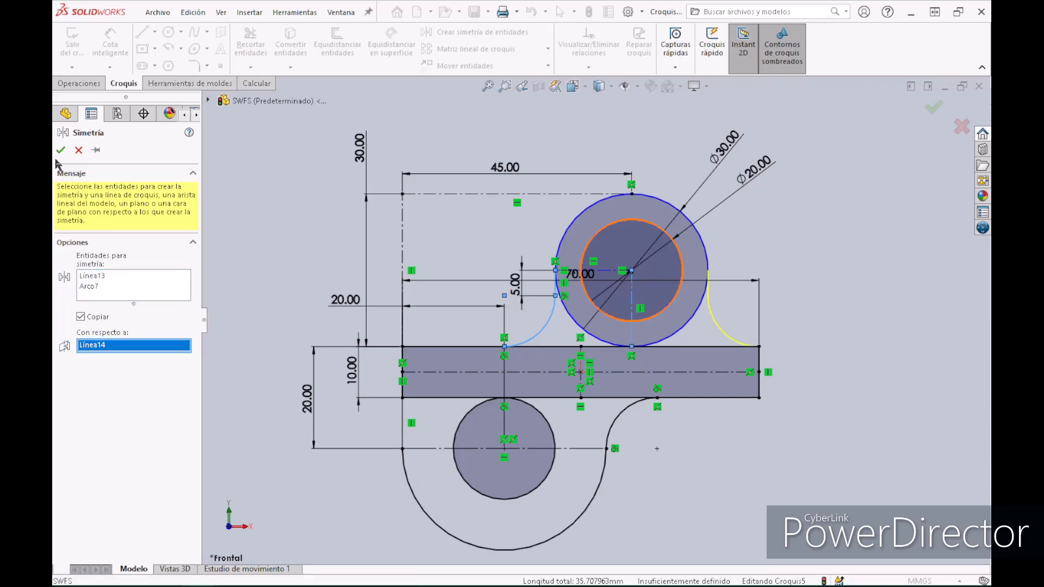
left_click(61, 150)
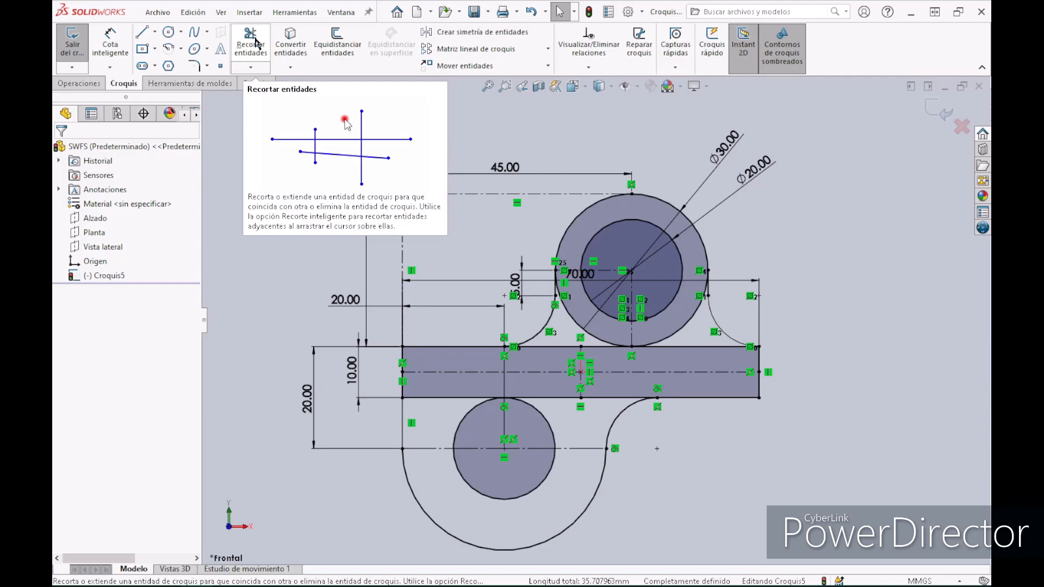
Trim away the lower half of the 30 mm outer circle between the two short vertical lines
left_click(253, 41)
left_click_drag(564, 325, 575, 311)
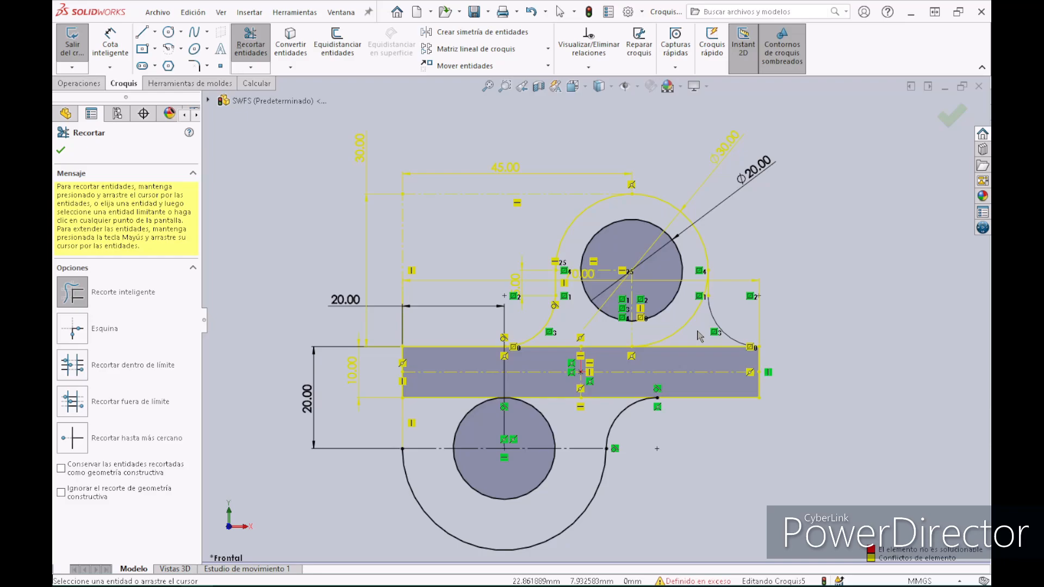
left_click_drag(697, 331, 680, 316)
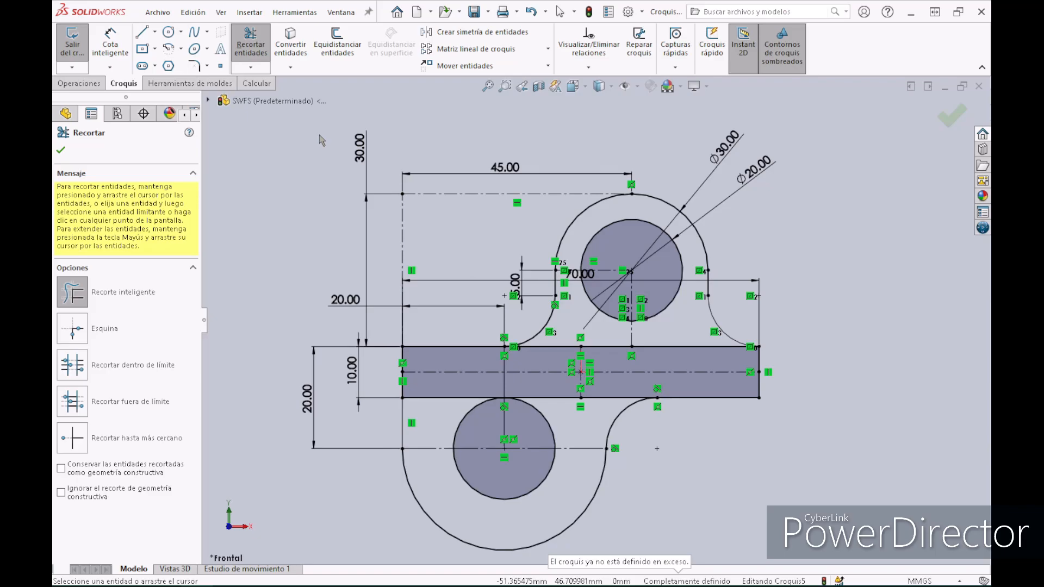
key("ctrl")
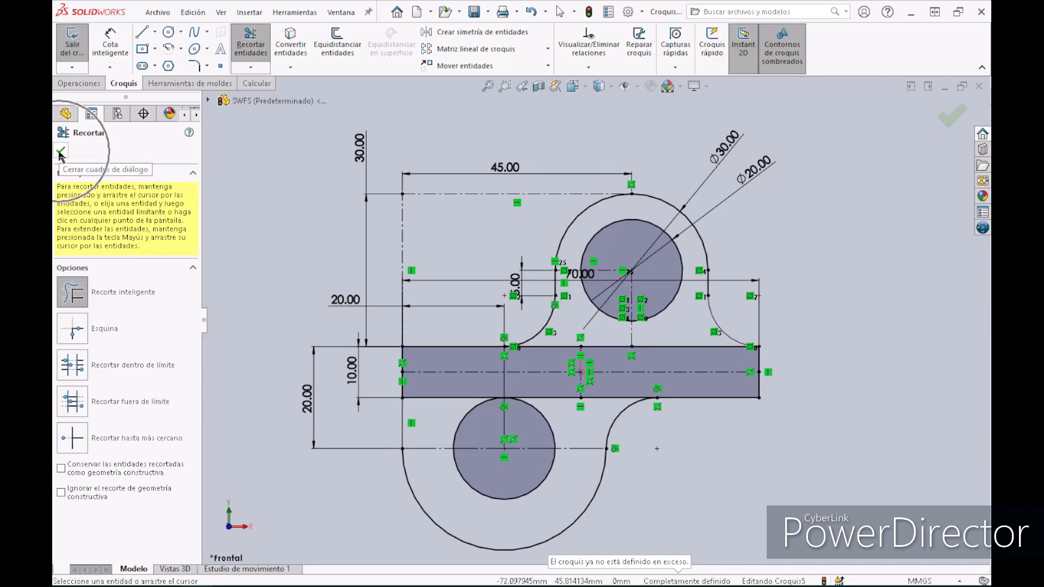
left_click(60, 152)
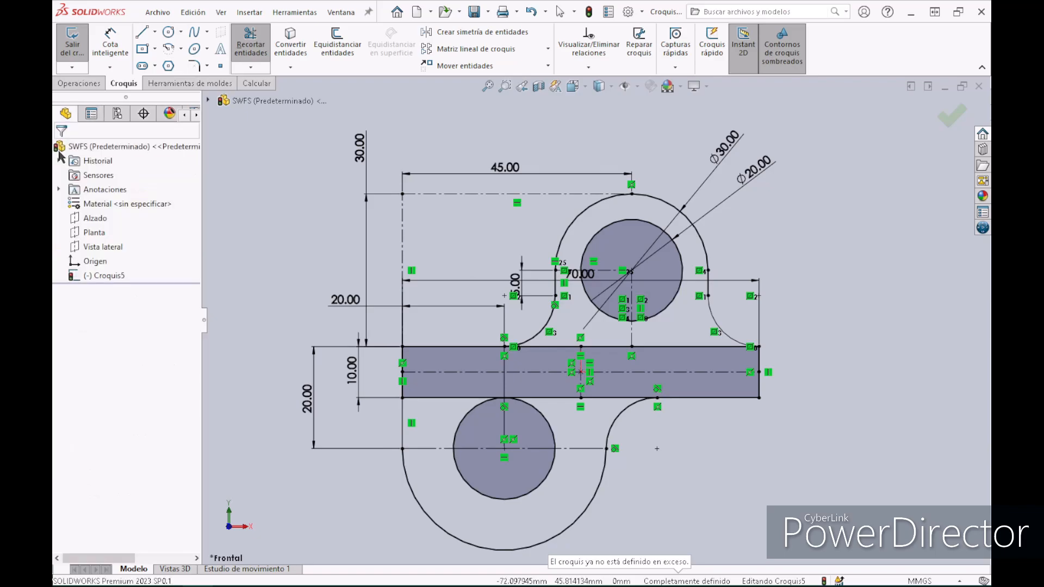
Close the sketch and set up a boss extrusion of the central plate rectangle with the Plano medio end condition
left_click(75, 47)
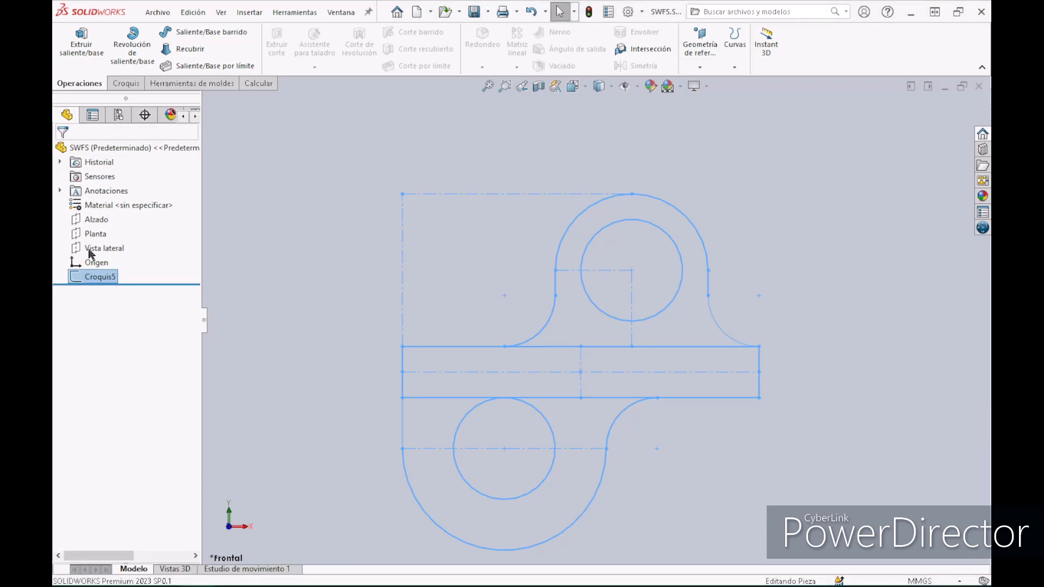
left_click(81, 50)
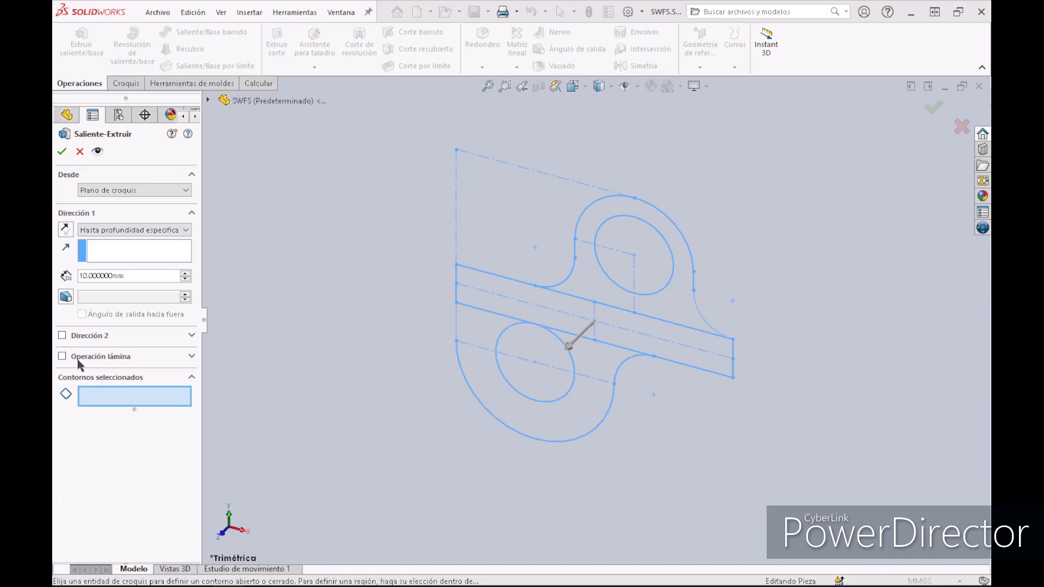
left_click(185, 233)
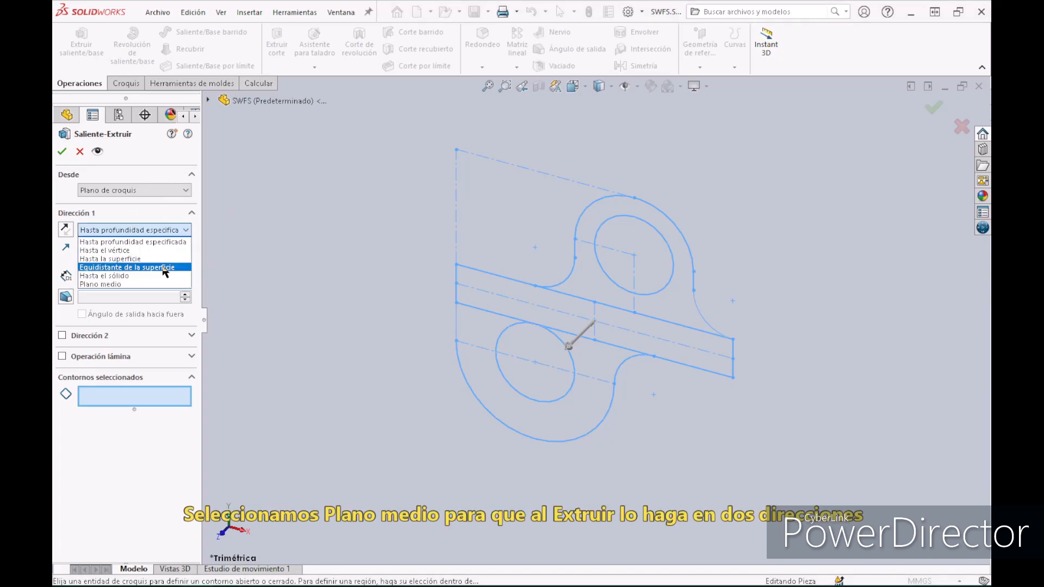
left_click(151, 285)
left_click(166, 379)
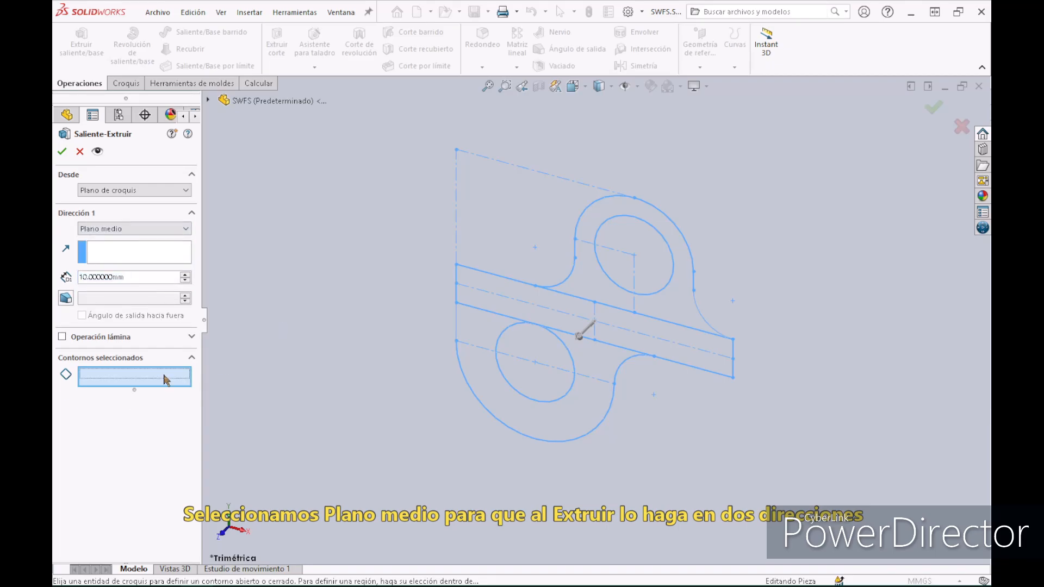
left_click(501, 291)
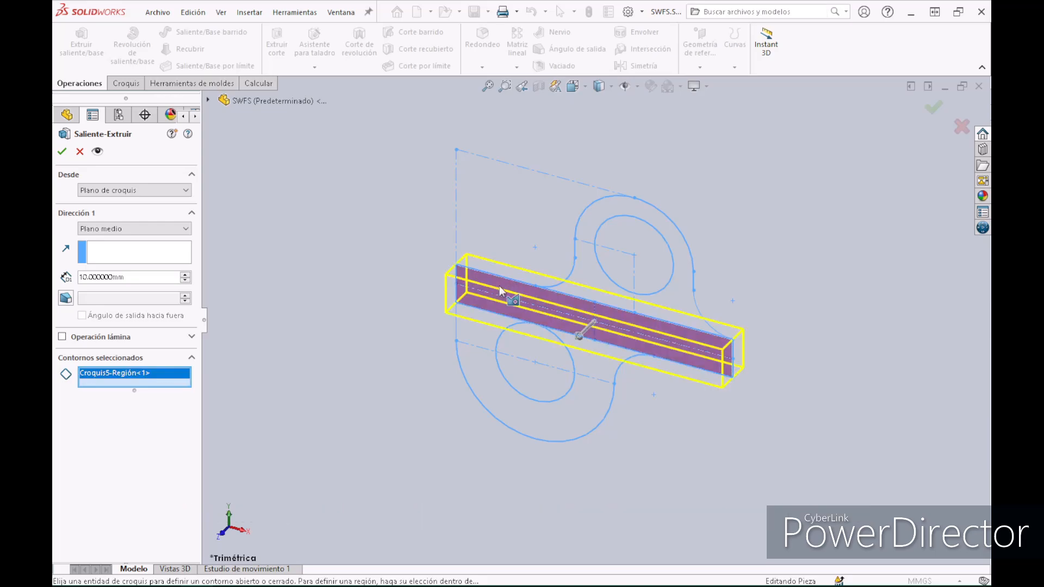
Set the plate's total extrusion depth to 40 mm and complete the extrusion
middle_click_drag(484, 287, 451, 258)
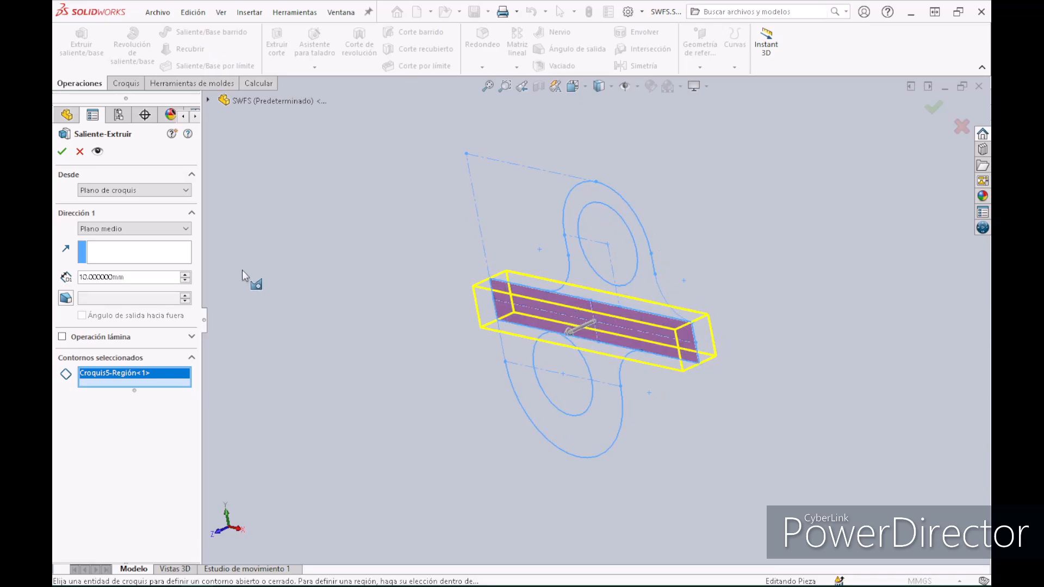
key("ctrl+7")
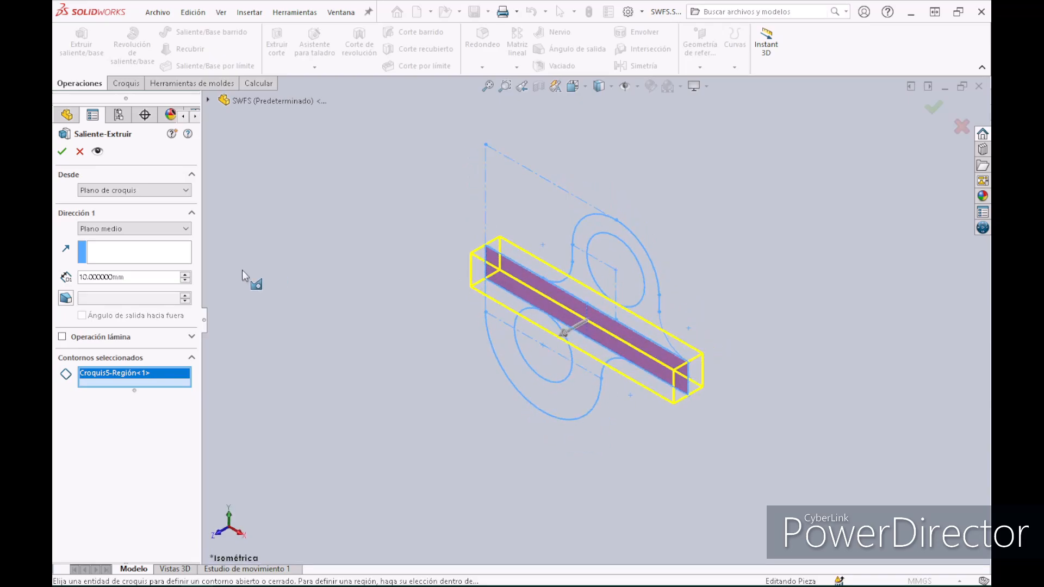
double_click(132, 278)
type("40")
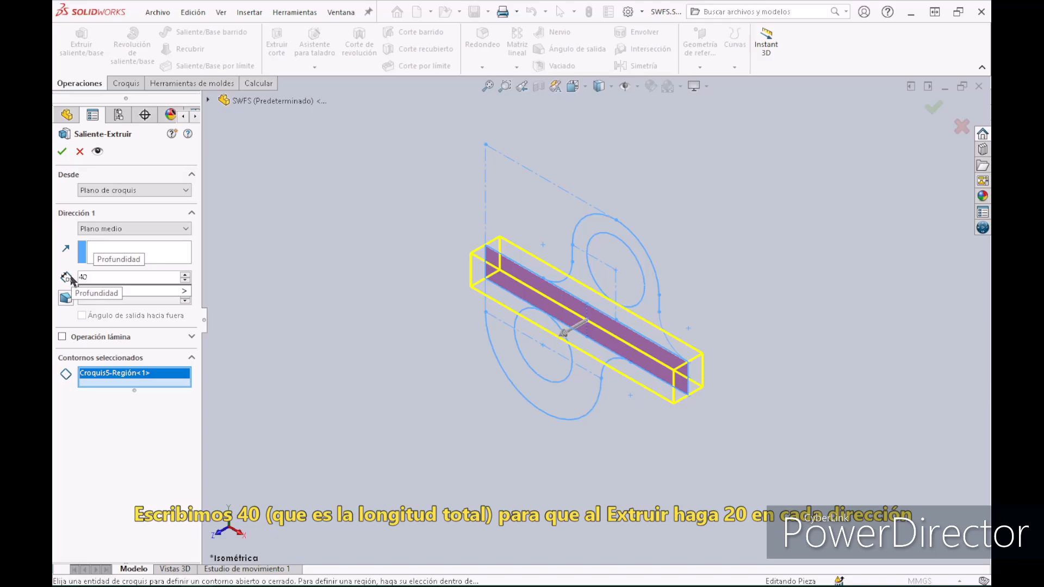
key("Return")
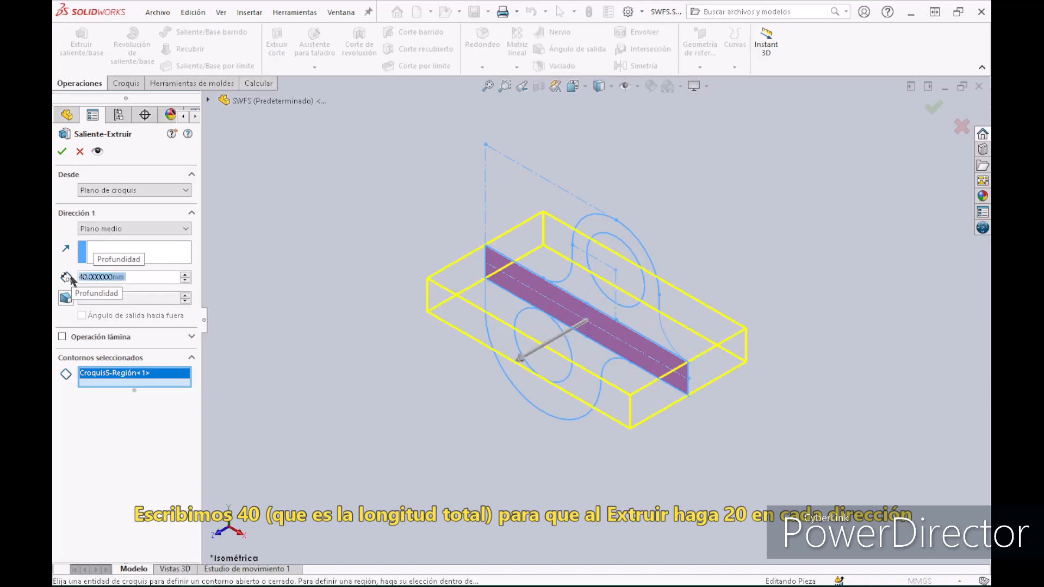
left_click(63, 152)
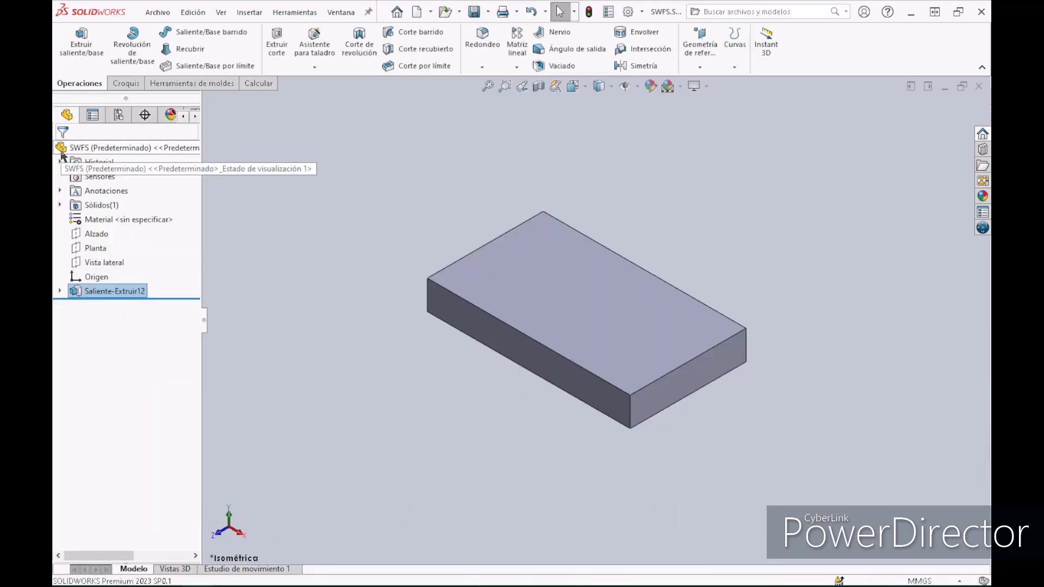
Reuse the plate's sketch for a boss extrusion of the upper lobe ring region with the end condition Hasta profundidad especificada
left_click(60, 292)
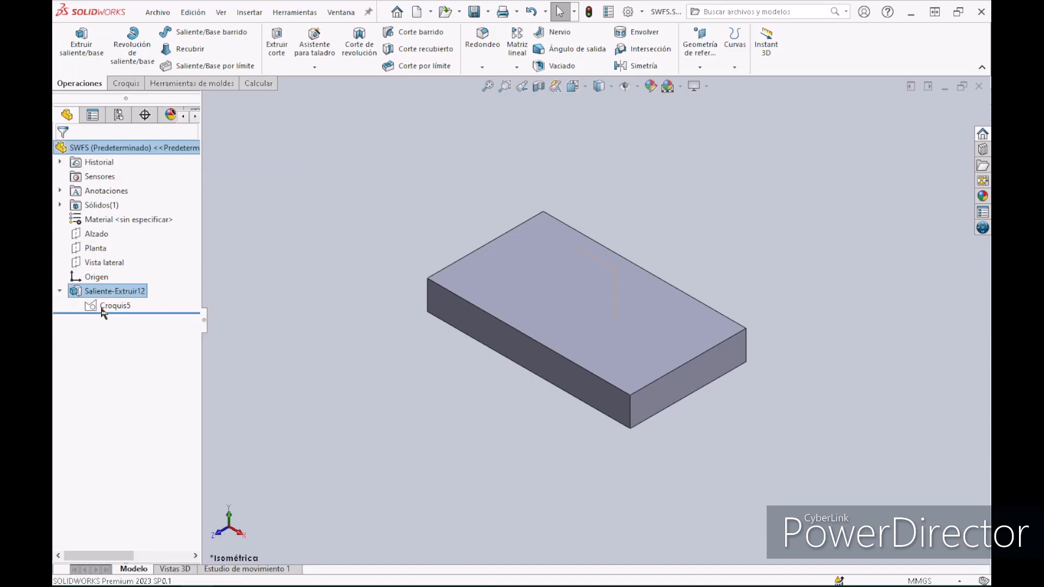
left_click(102, 308)
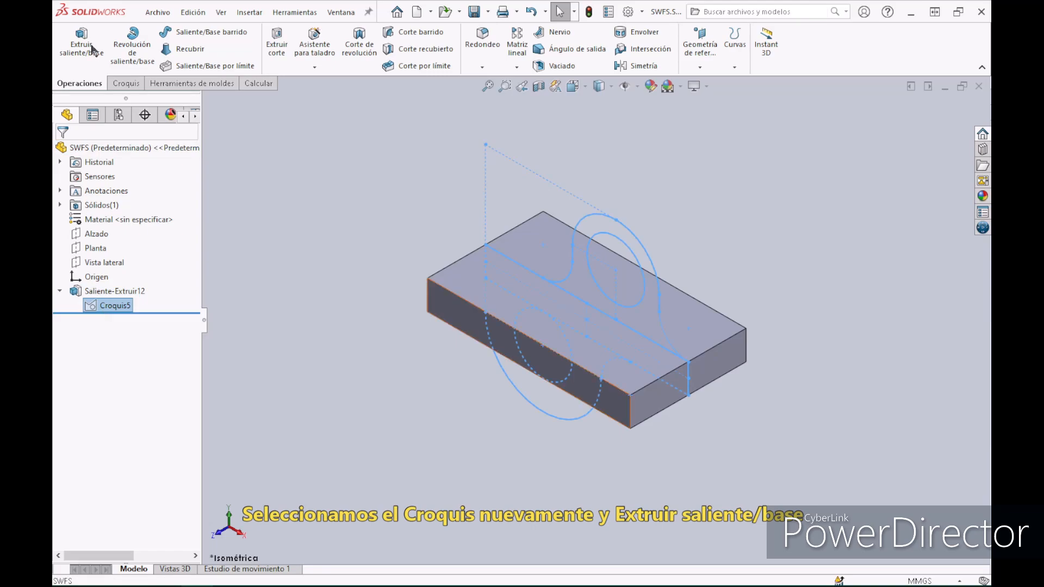
left_click(94, 50)
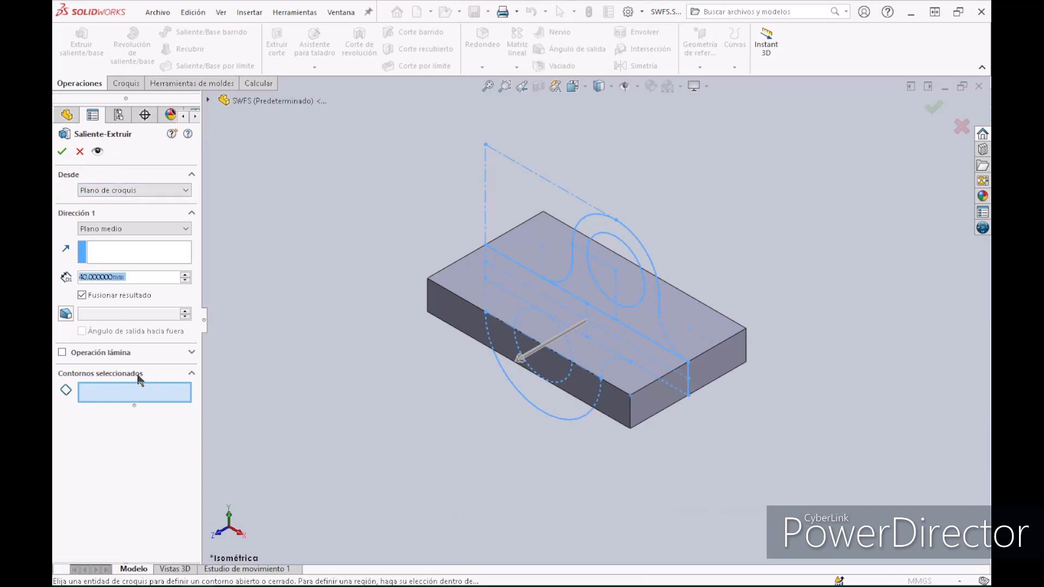
left_click(596, 232)
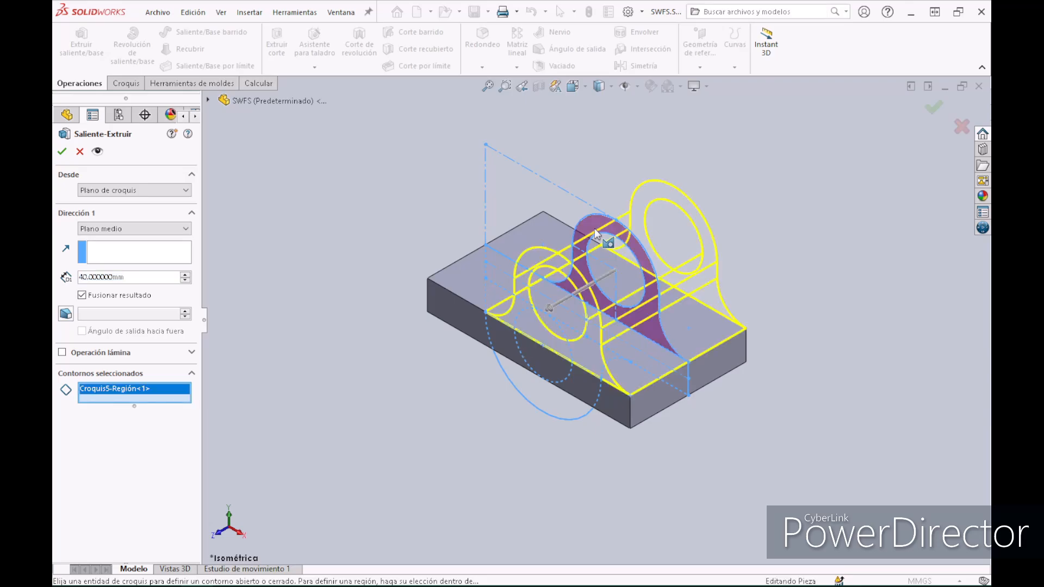
left_click(163, 235)
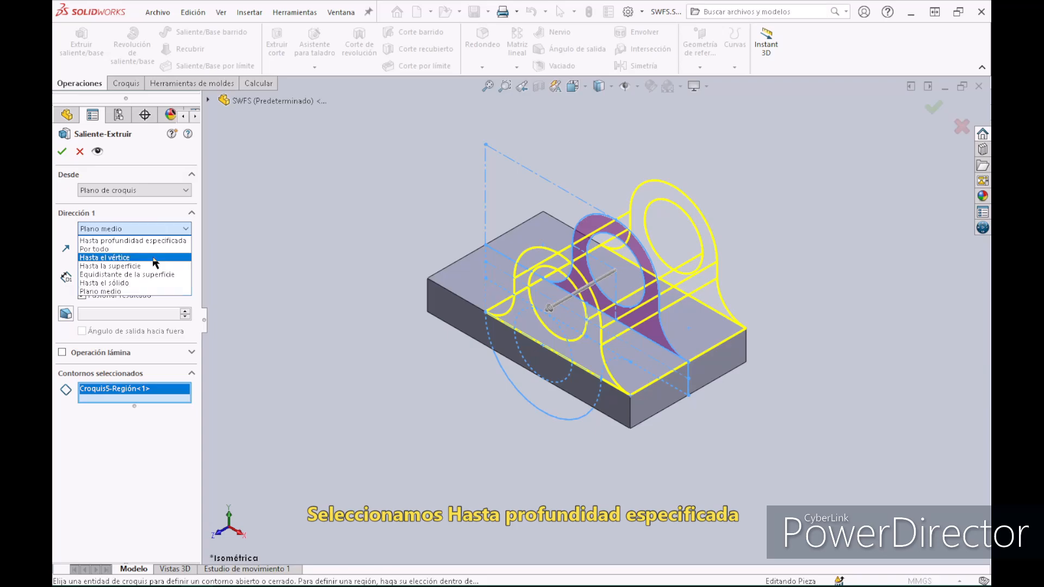
left_click(158, 241)
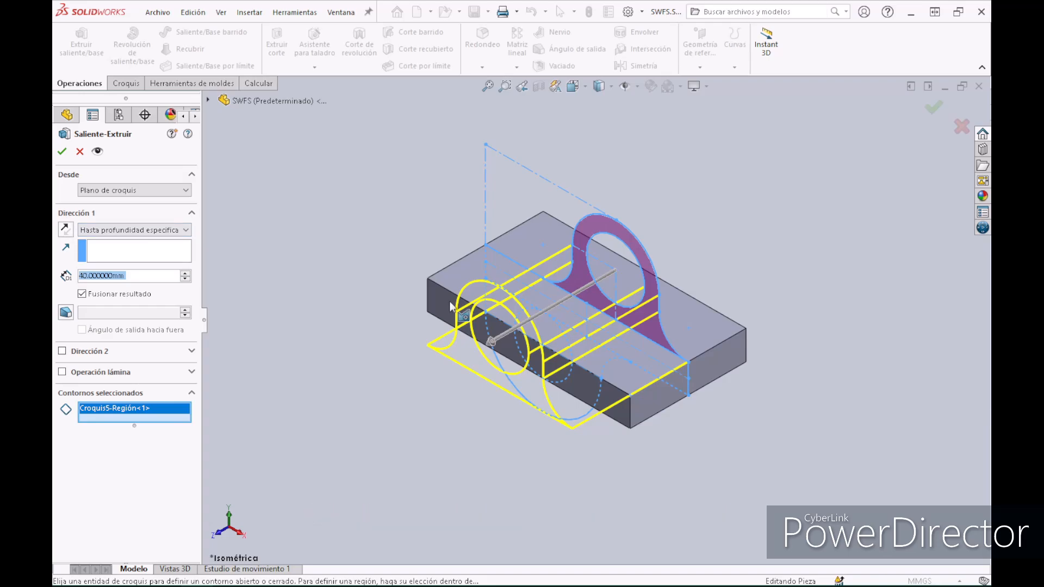
Reverse the upper lobe's extrusion direction, set its depth to 20 mm and complete the extrusion
left_click(66, 232)
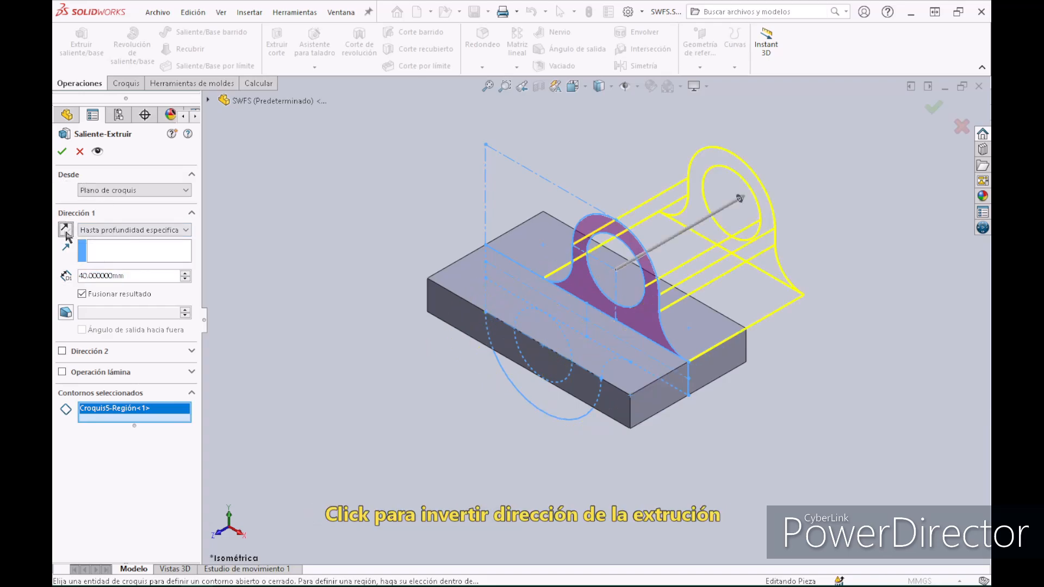
left_click_drag(124, 276, 80, 275)
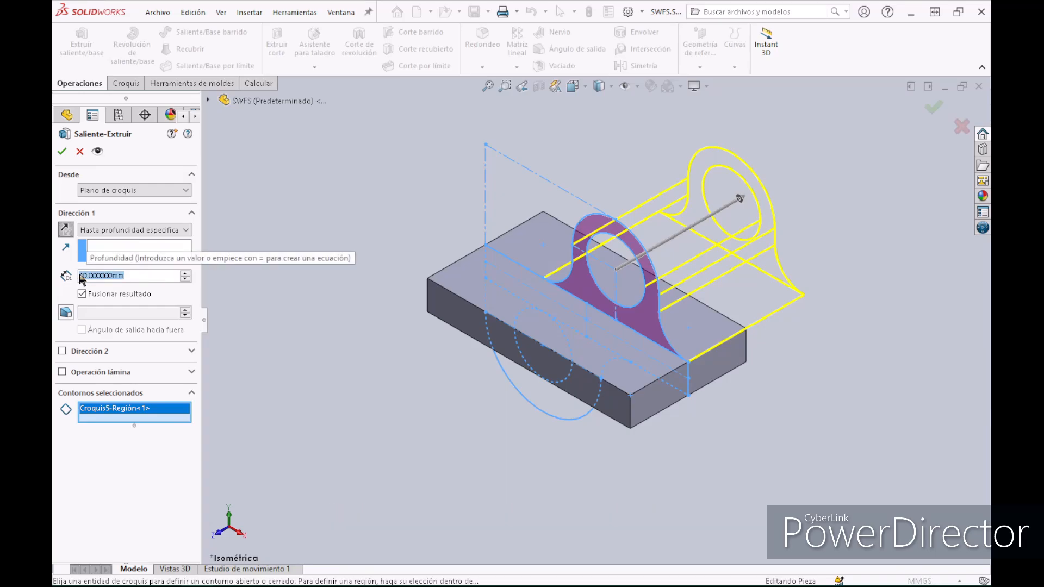
key("BackSpace")
type("20")
key("Return")
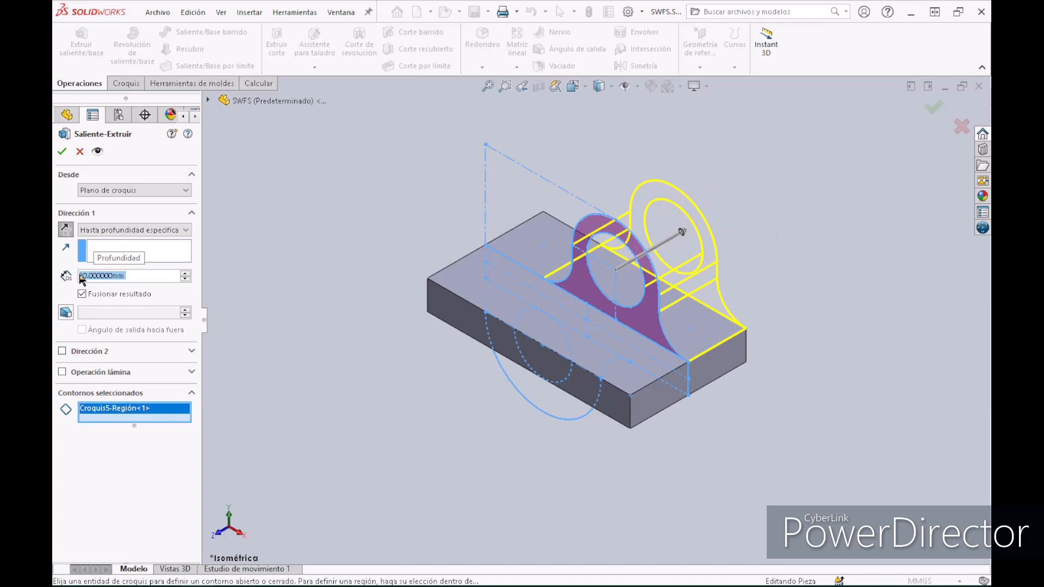
left_click(62, 153)
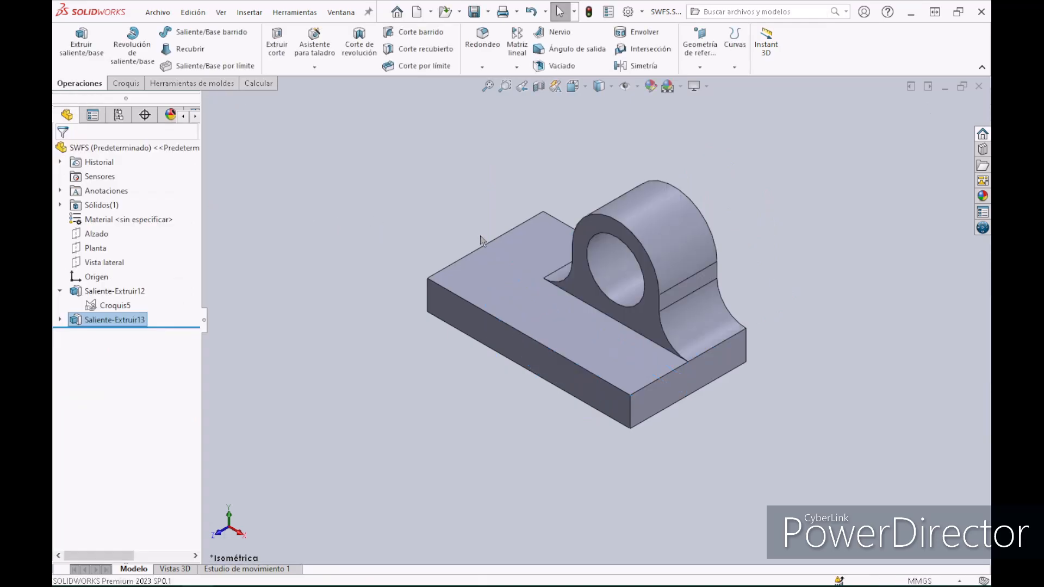
Start another boss extrusion from the same sketch, beginning at an Equidistancia of 10 mm from the sketch plane
left_click(106, 305)
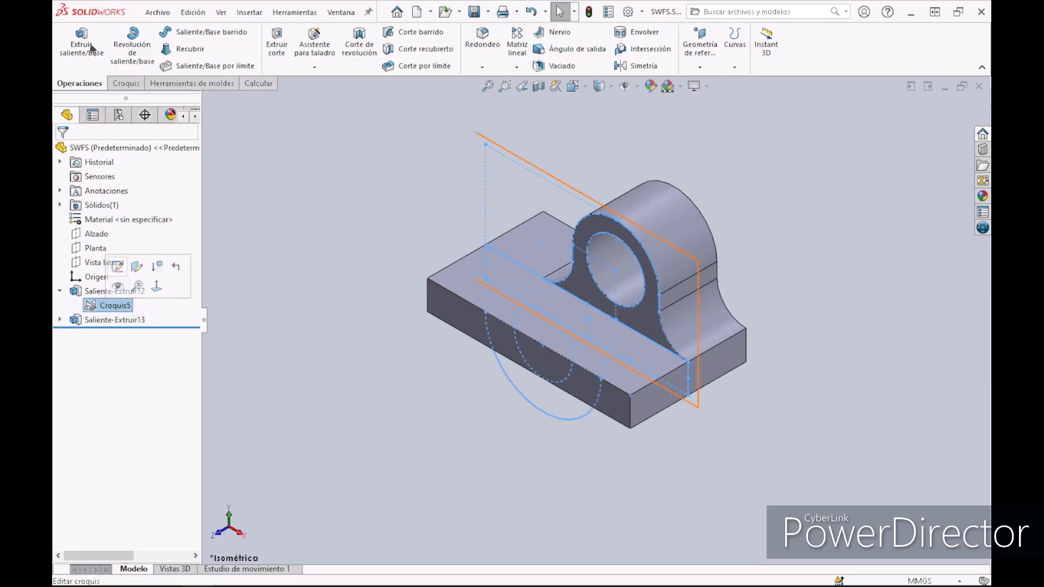
left_click(91, 48)
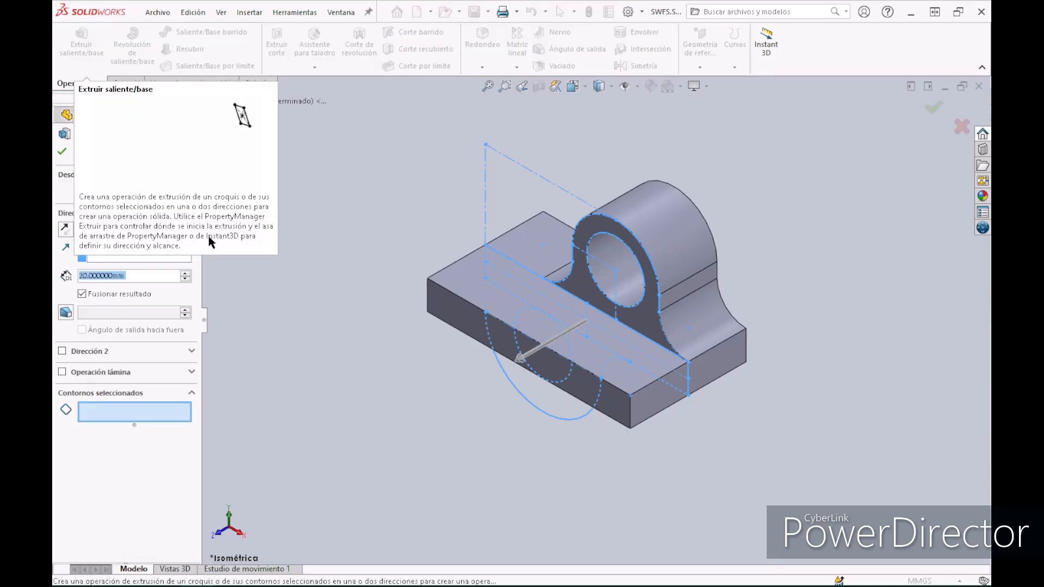
middle_click_drag(391, 351, 391, 284)
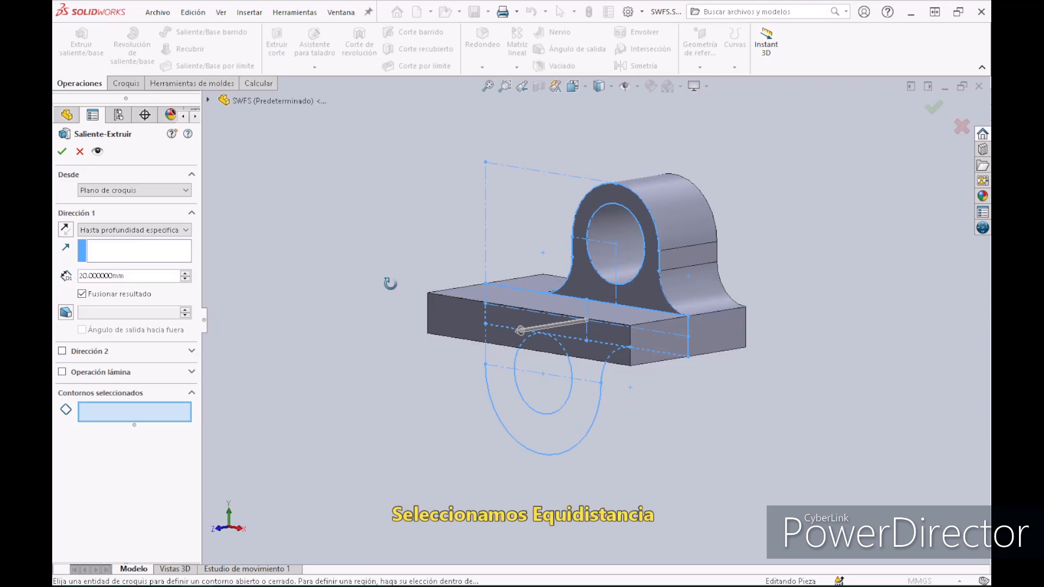
left_click(186, 190)
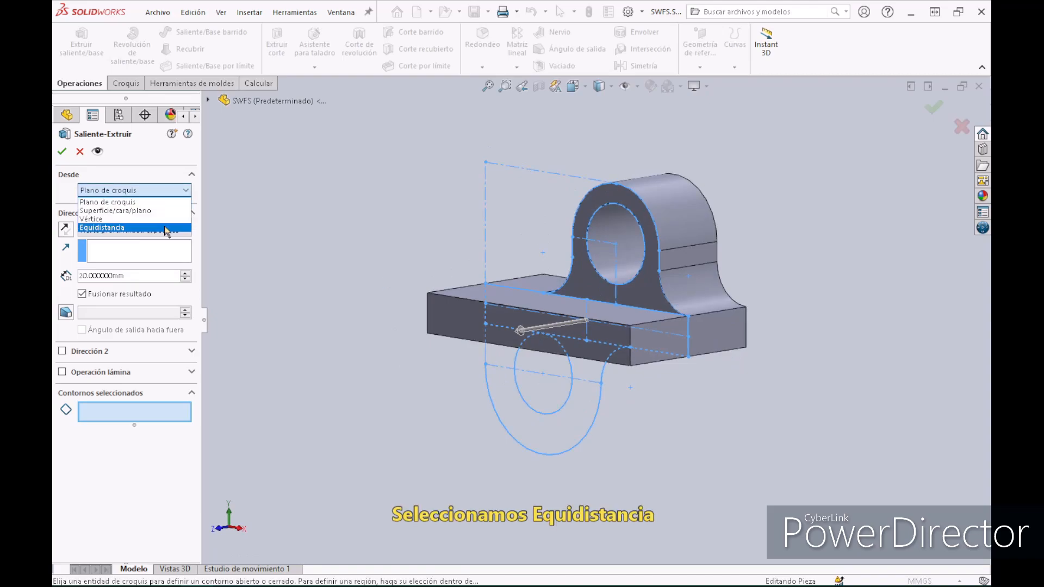
left_click(152, 228)
middle_click_drag(358, 261, 336, 284)
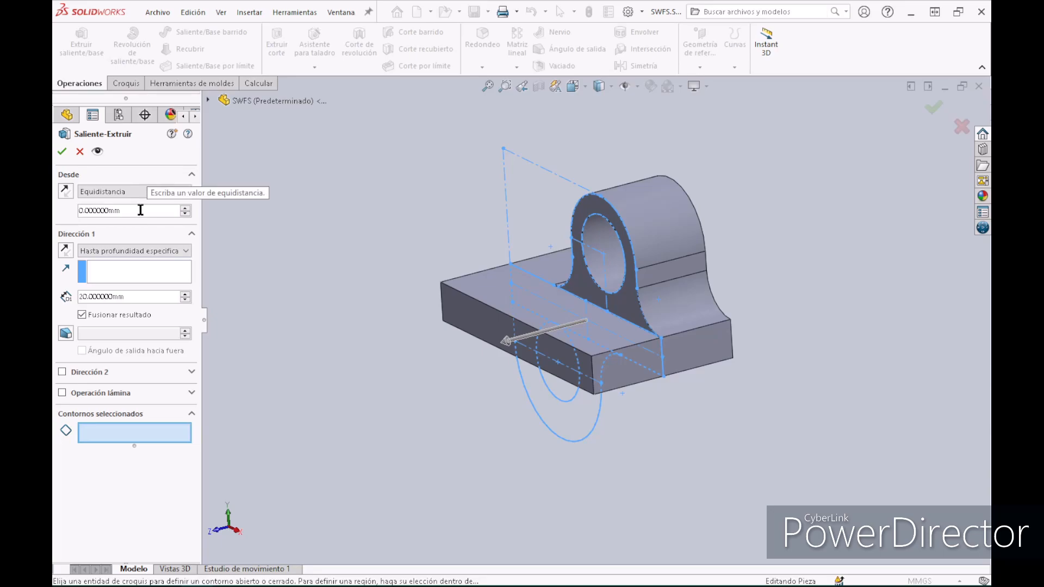
left_click_drag(132, 210, 79, 208)
type("10")
key("Tab")
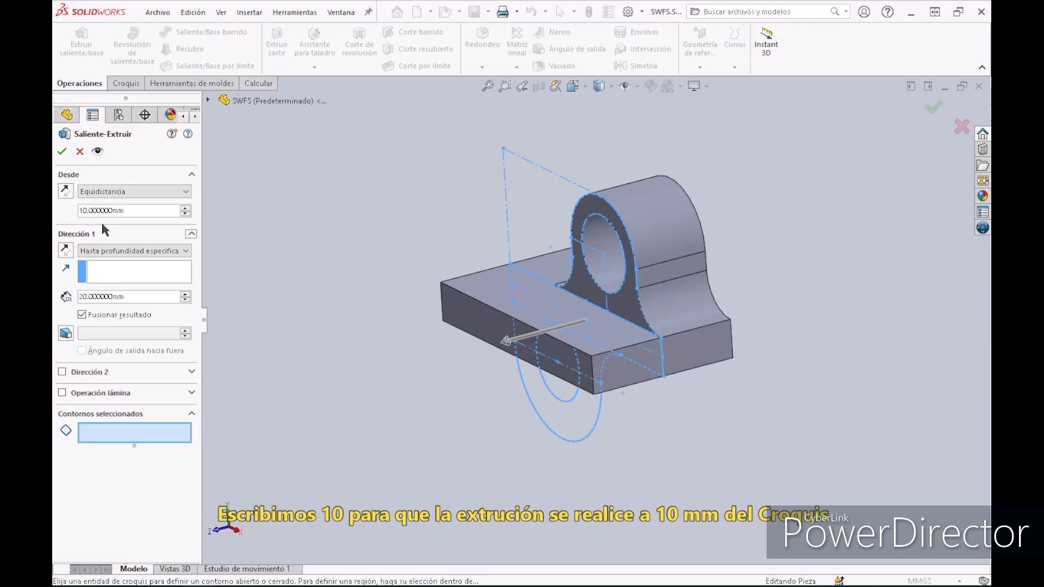
Extrude the lower lobe ring and the plate rectangle regions 10 mm deep from the offset start
left_click_drag(122, 296, 80, 296)
type("10")
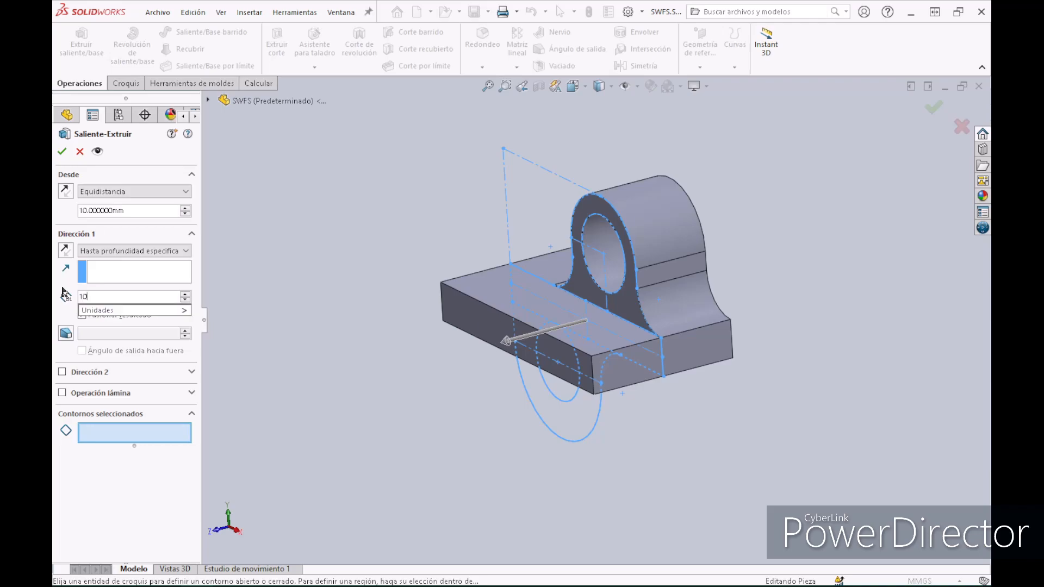
key("Tab")
left_click(134, 438)
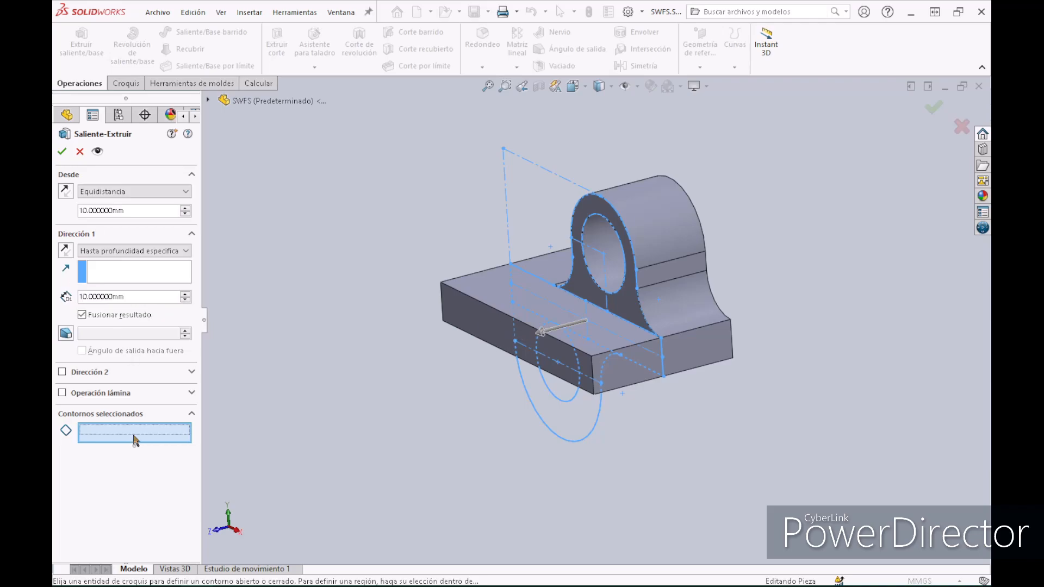
left_click(565, 413)
key("ctrl+1")
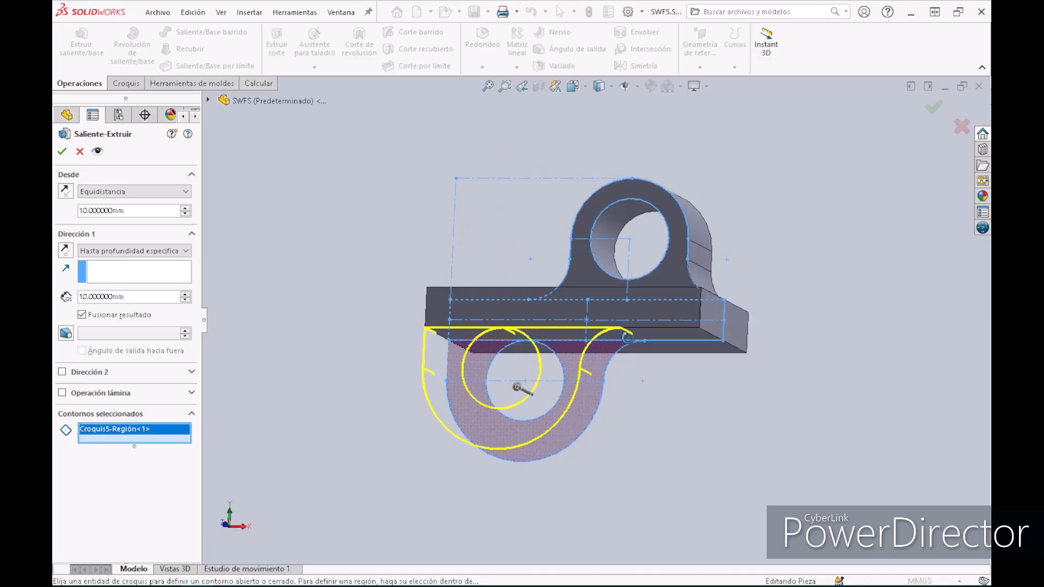
middle_click_drag(631, 345, 632, 375)
left_click(62, 152)
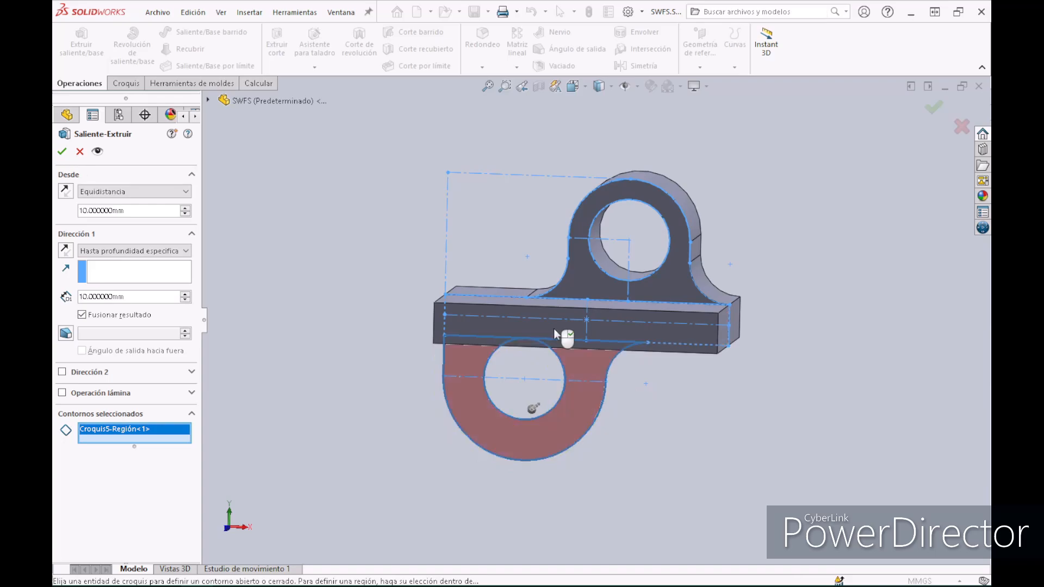
left_click(554, 329)
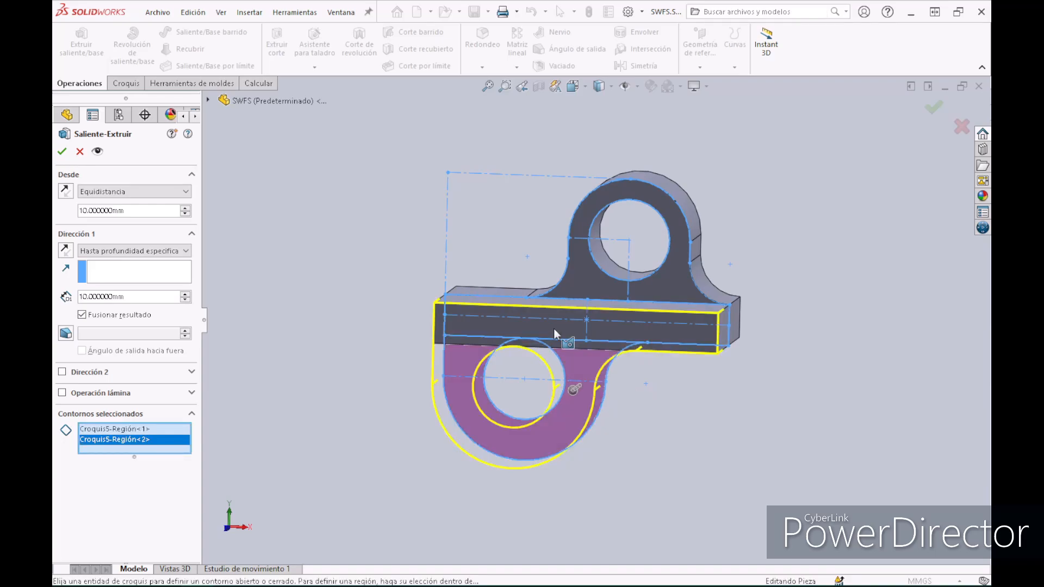
middle_click_drag(553, 328, 306, 351)
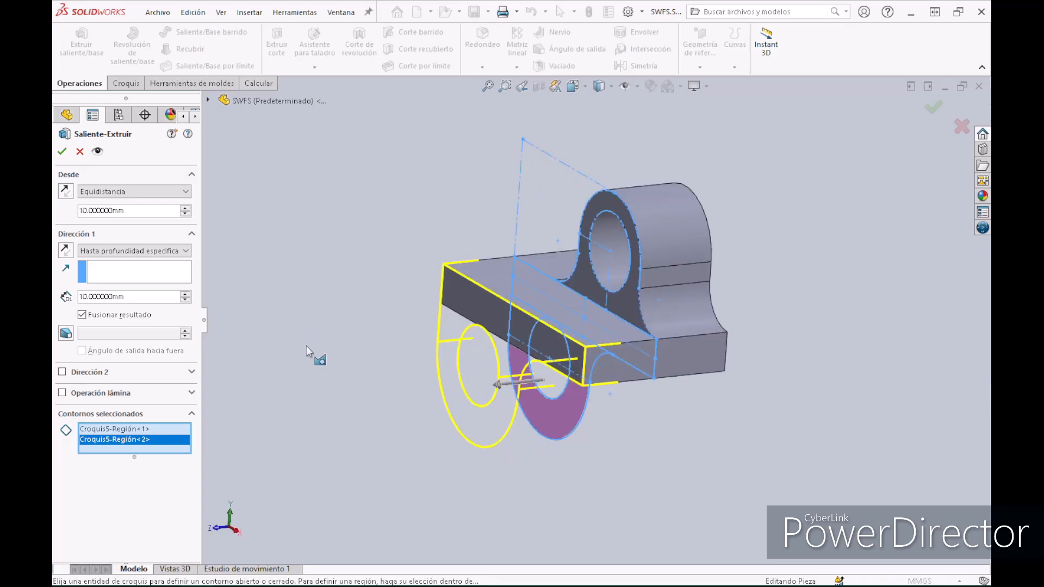
key("ctrl+7")
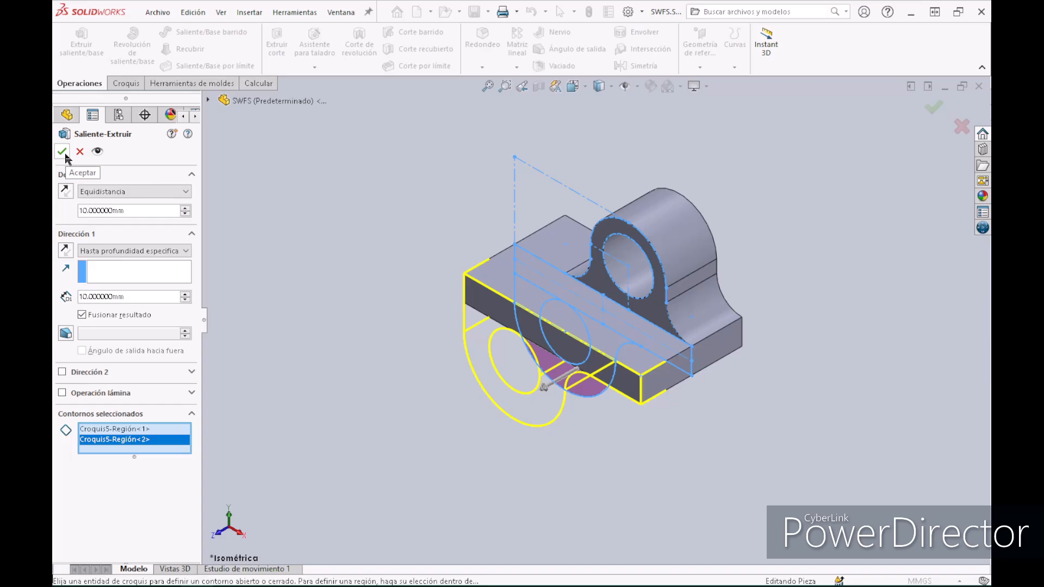
left_click(62, 152)
Round the plate's front vertical corner edge beside the lower lobe's free end with a symmetric 10 mm fillet
middle_click_drag(543, 384, 388, 351)
key("ctrl+7")
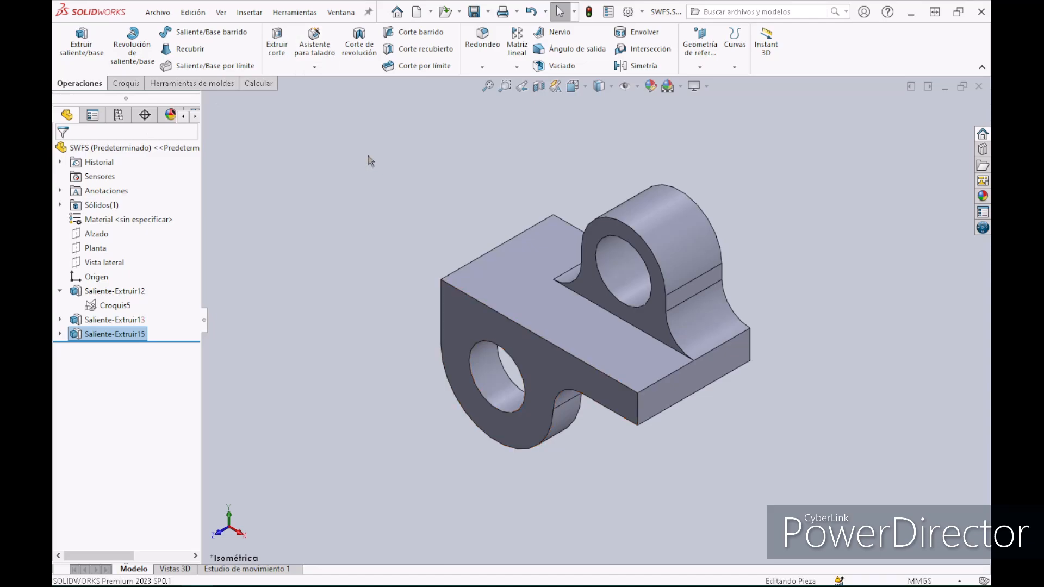
left_click(482, 68)
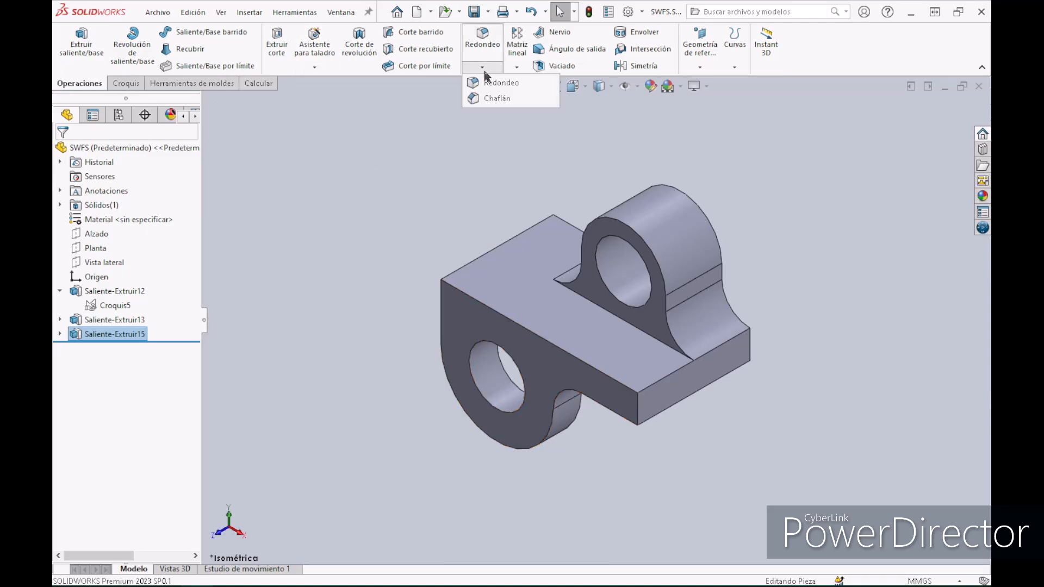
left_click(546, 93)
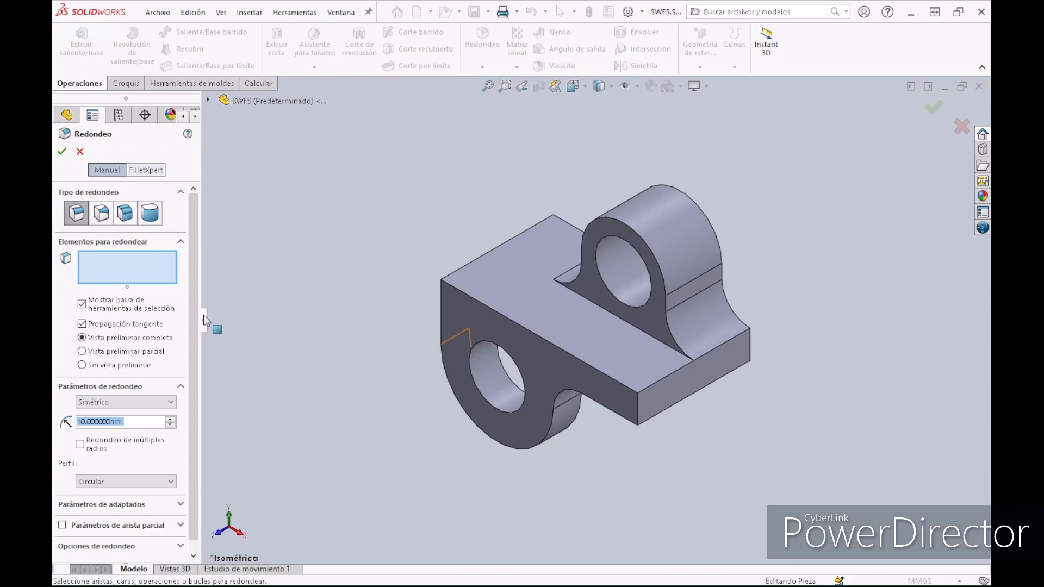
left_click(638, 403)
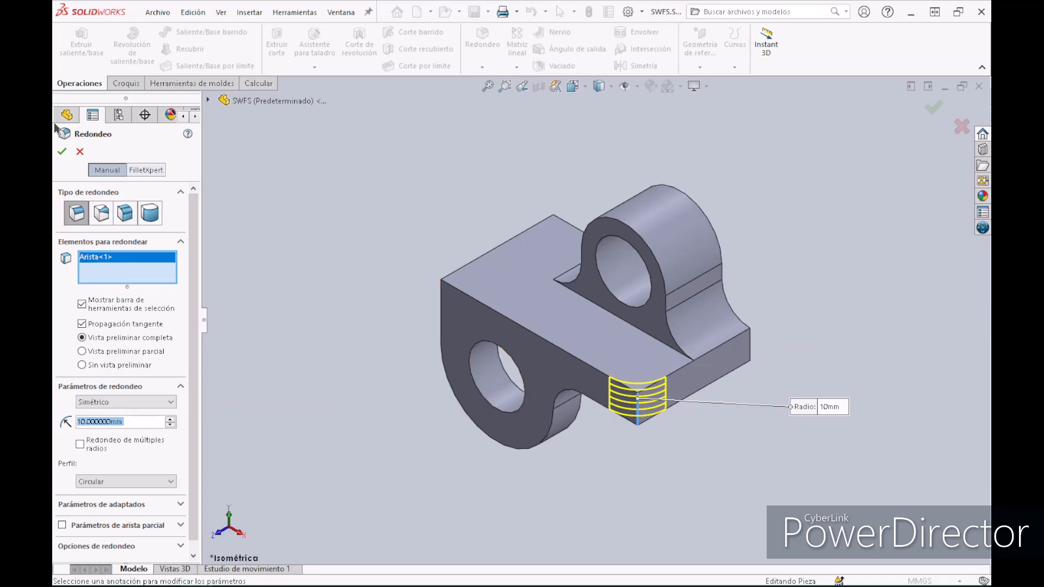
left_click(62, 151)
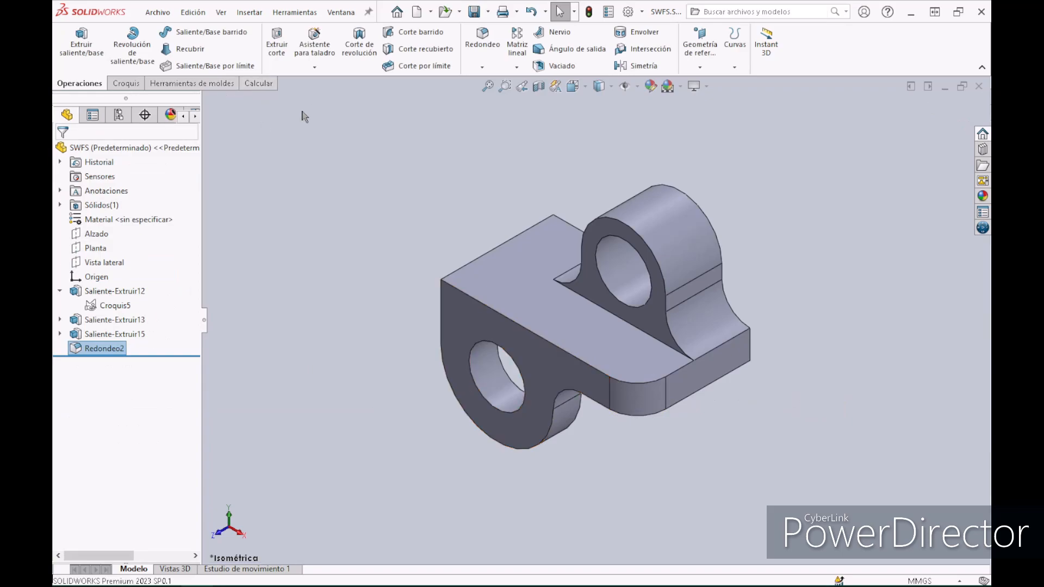
Start a Hole Wizard M10 screw clearance hole with end condition Por todo and set its custom diameter to 10 mm
left_click(322, 55)
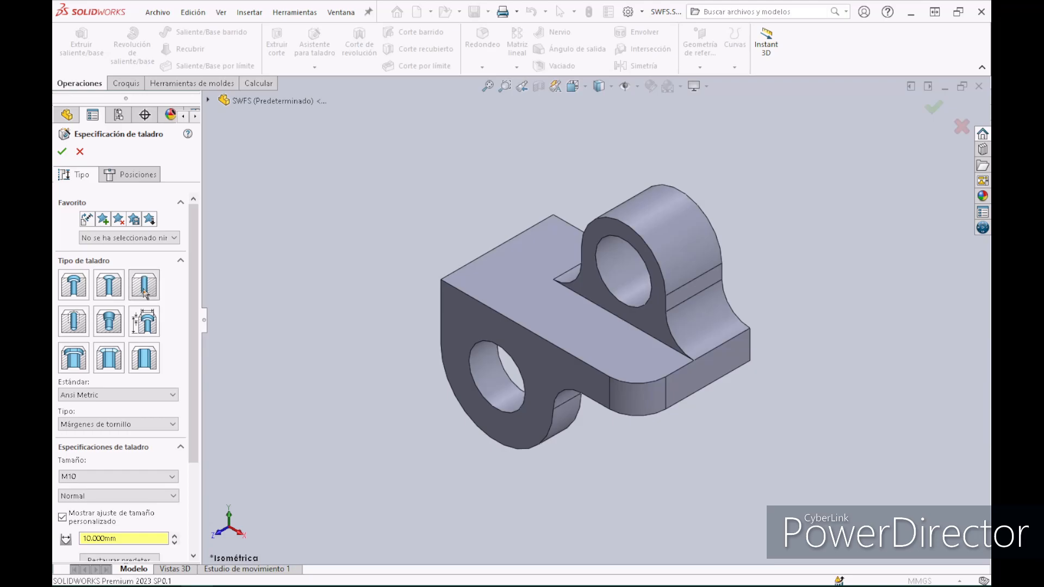
left_click_drag(194, 272, 194, 380)
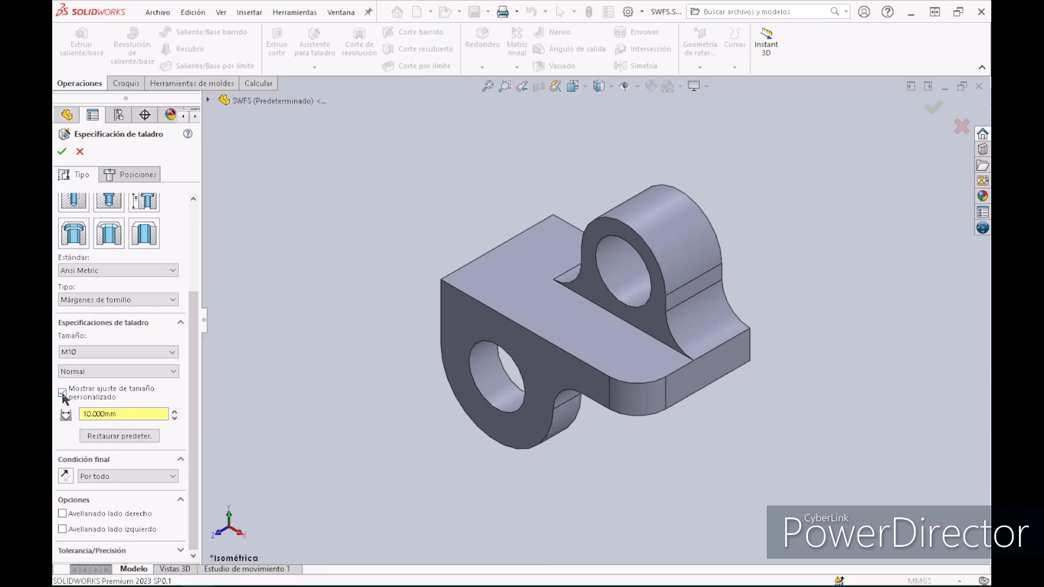
double_click(92, 415)
type("10")
key("Tab")
Position the hole on the plate's top face at the centre of the filleted corner's arc and complete it
left_click(148, 179)
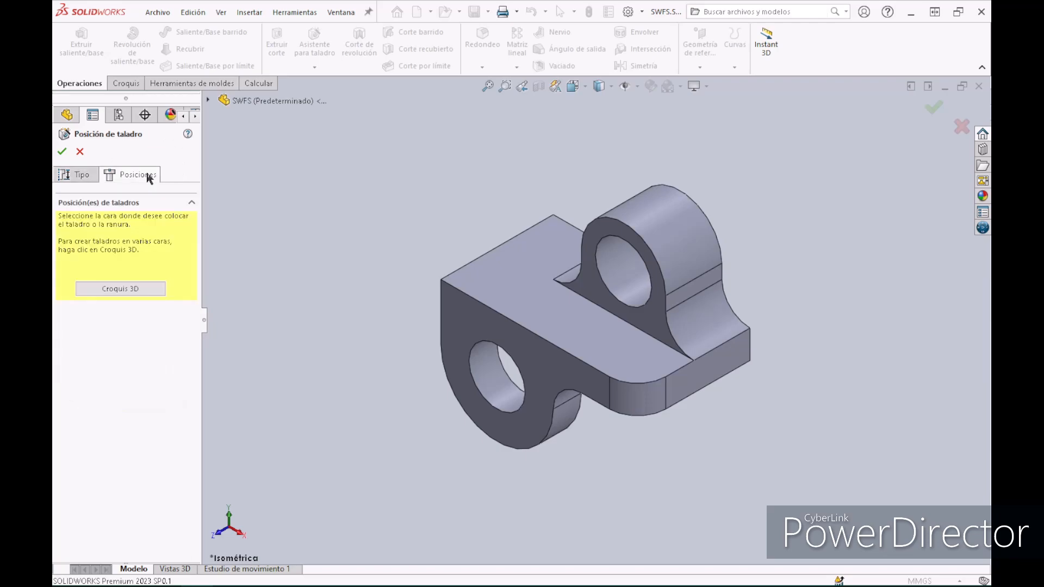
left_click(638, 367)
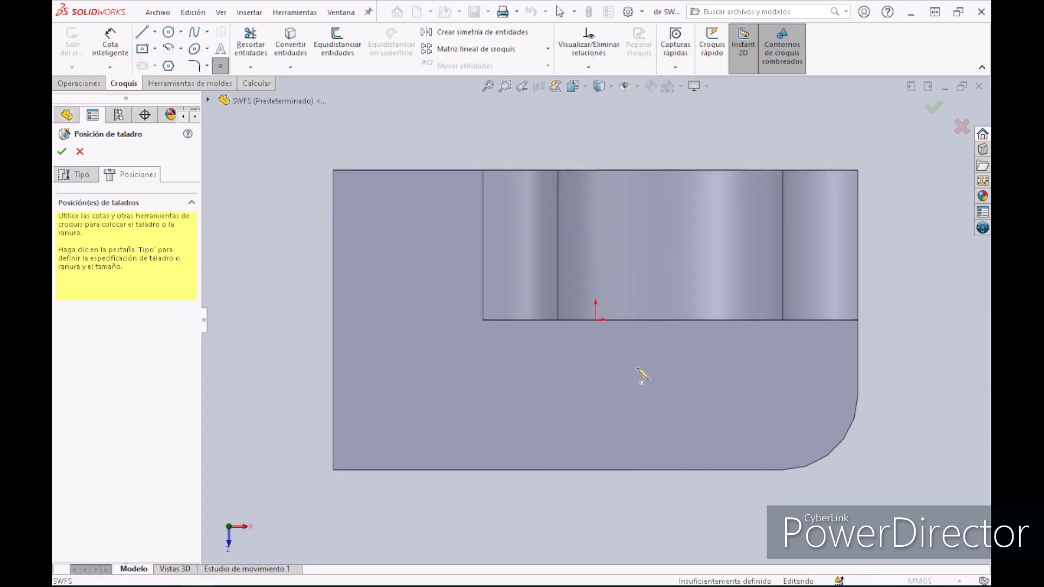
left_click(637, 369)
left_click(830, 413)
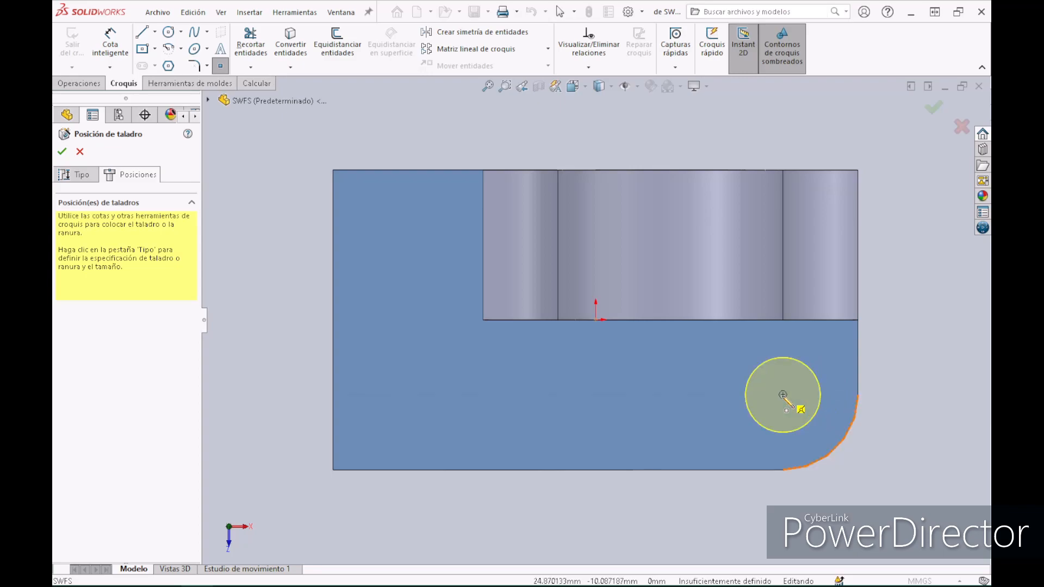
left_click(784, 395)
left_click(110, 43)
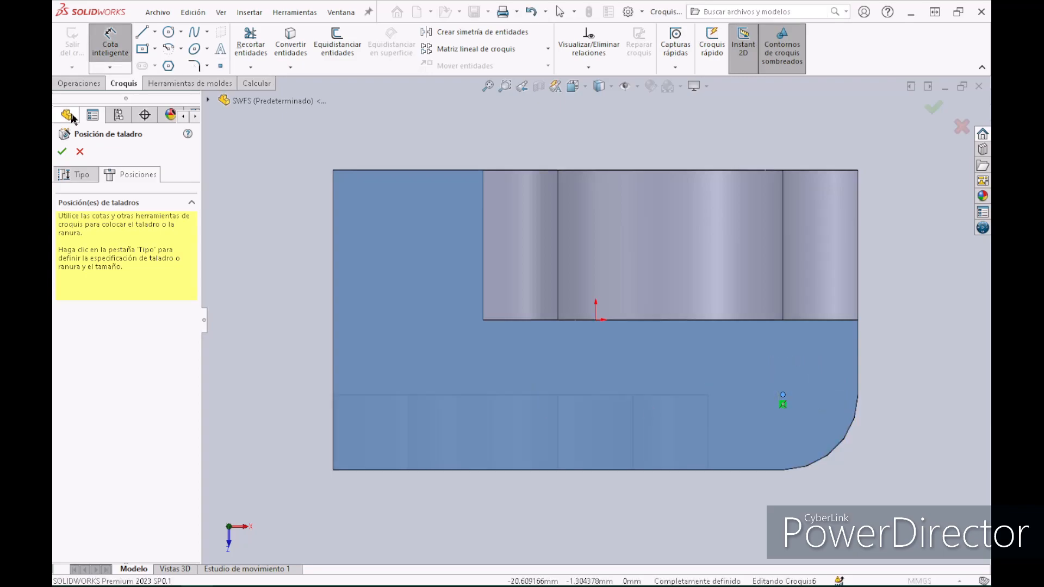
left_click(62, 152)
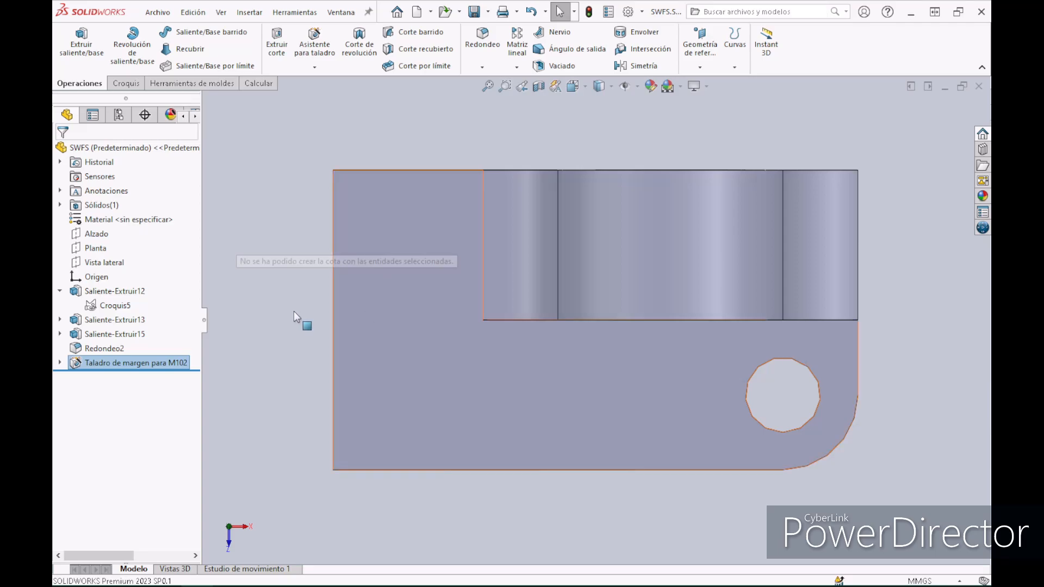
key("ctrl+7")
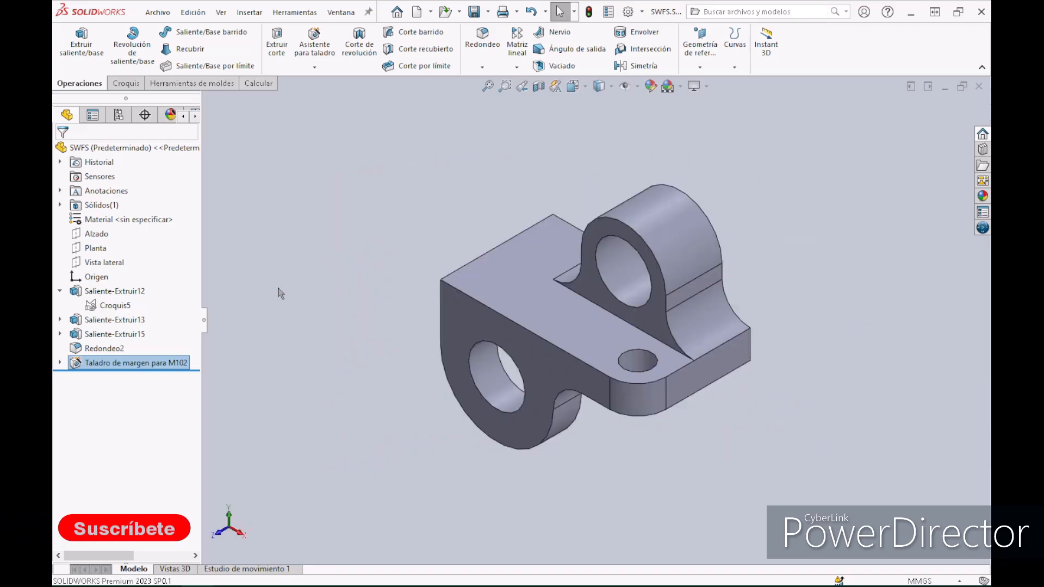
left_click(278, 288)
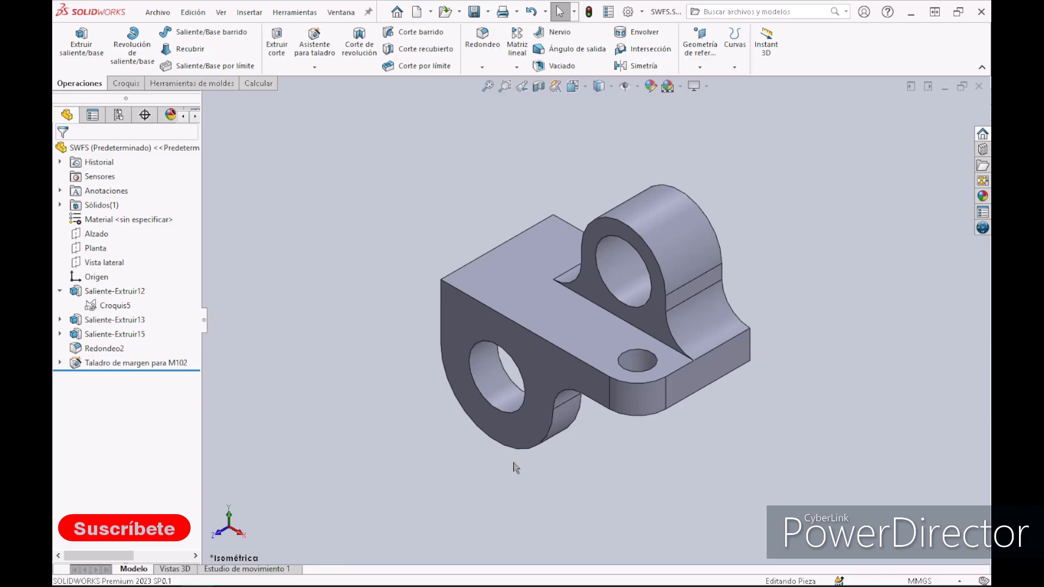